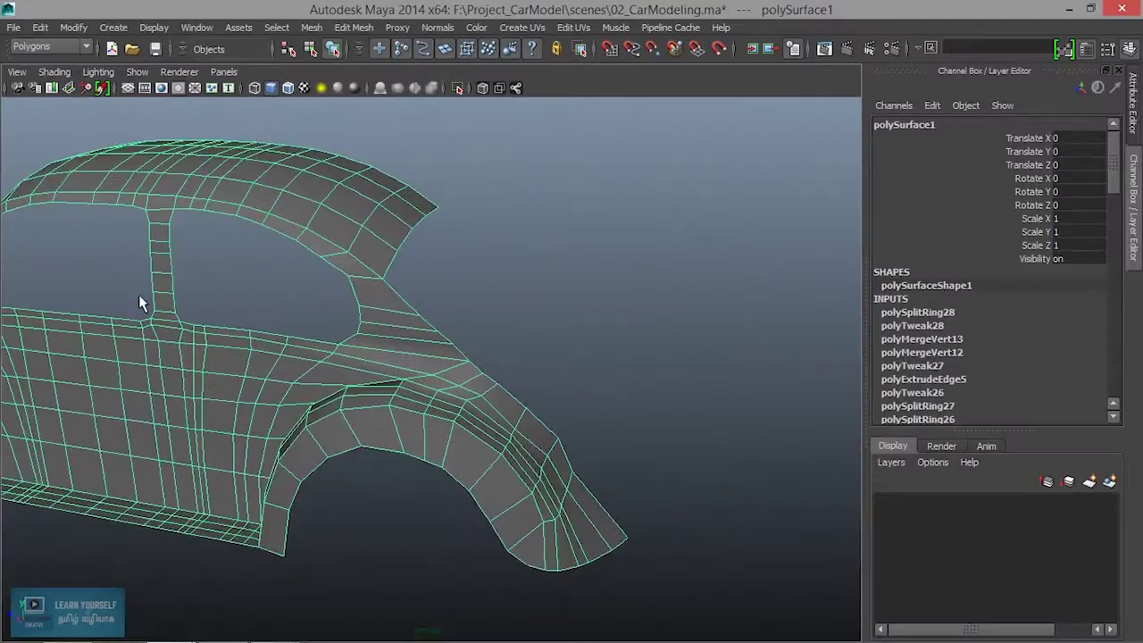
- Switch to edge selection and double-click the roof's rear edge loop to select its four edges
alt+drag(307, 345, 131, 366)
mouse_move(339, 274)
alt+mouse_down()
mouse_move(332, 319)
mouse_move(346, 175)
alt+mouse_up()
alt+right_drag(448, 371, 393, 375)
alt+drag(393, 376, 390, 362)
alt+right_drag(390, 363, 404, 324)
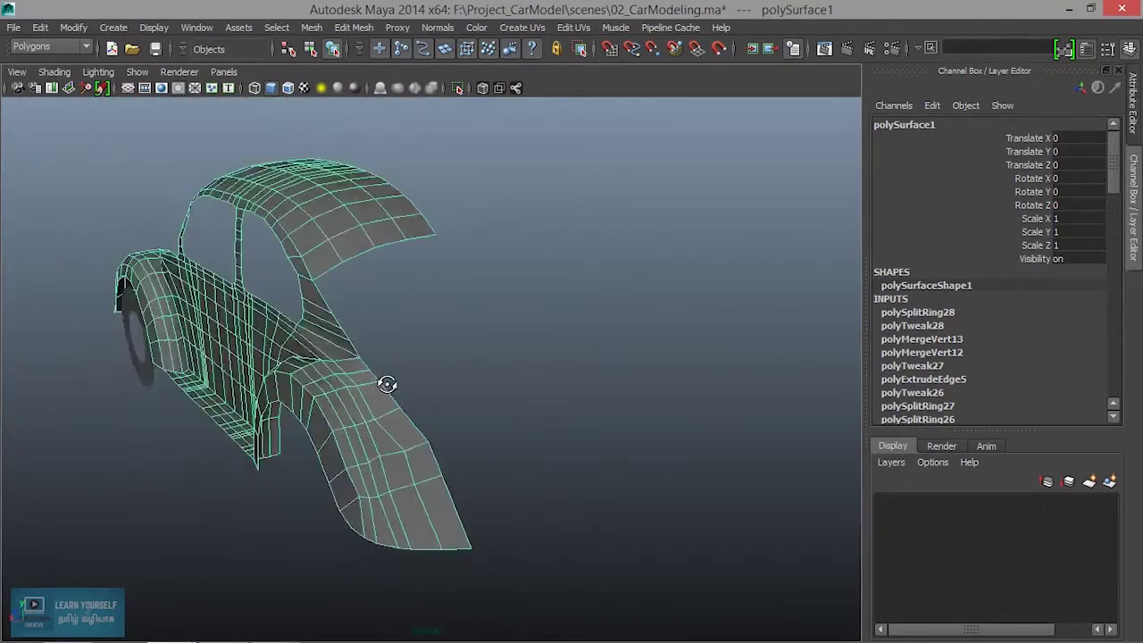
right_drag(313, 253, 312, 207)
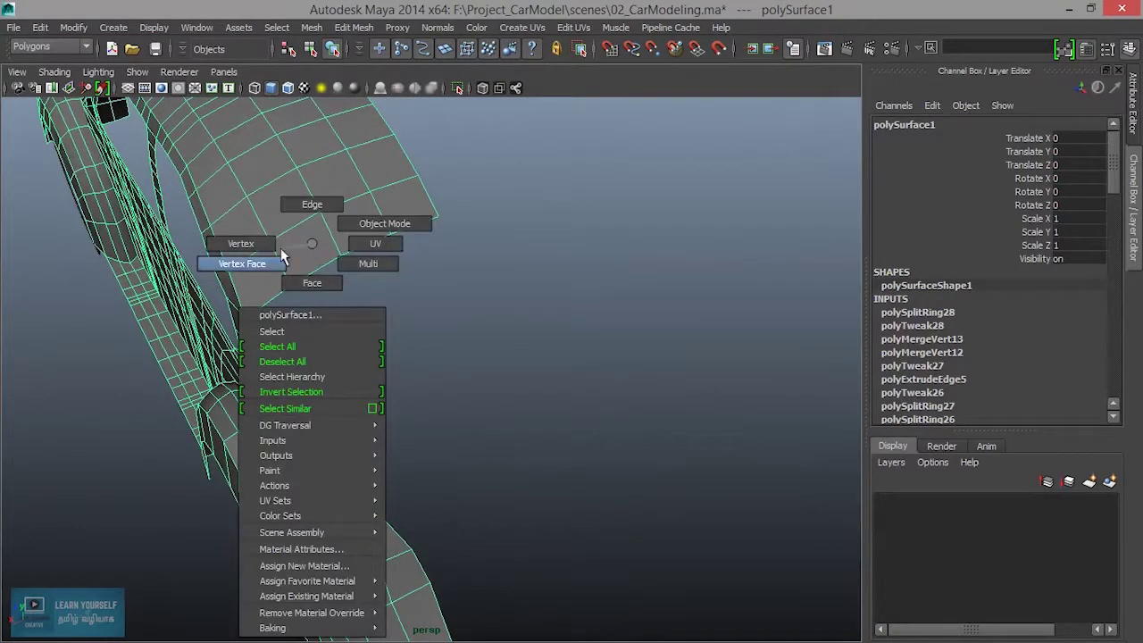
double_click(286, 293)
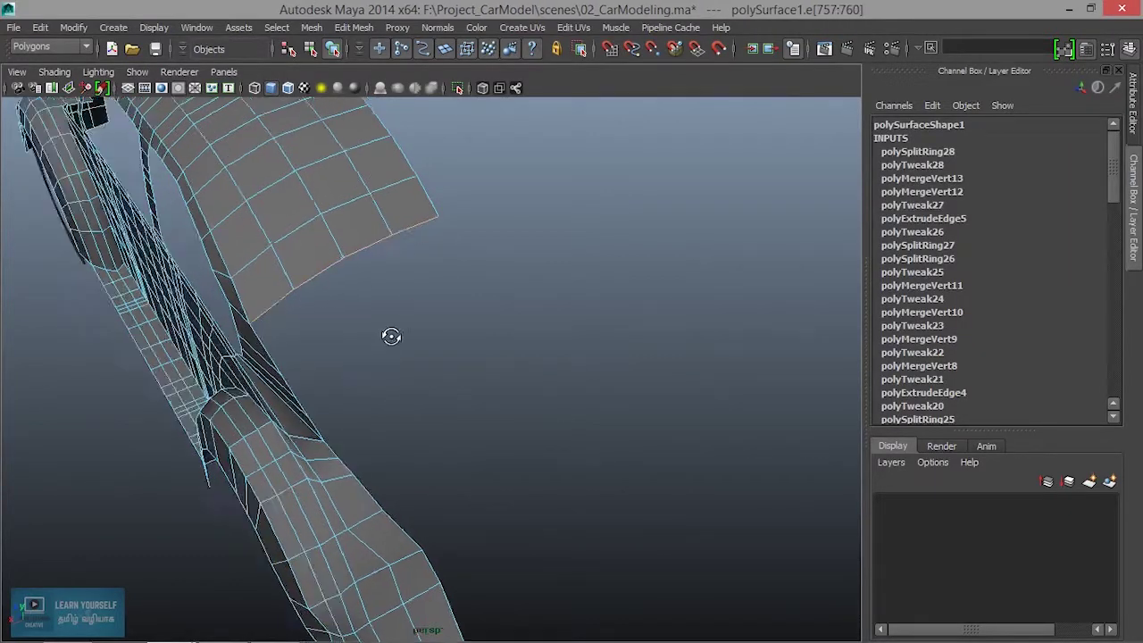
alt+drag(388, 334, 446, 303)
alt+right_drag(447, 303, 388, 187)
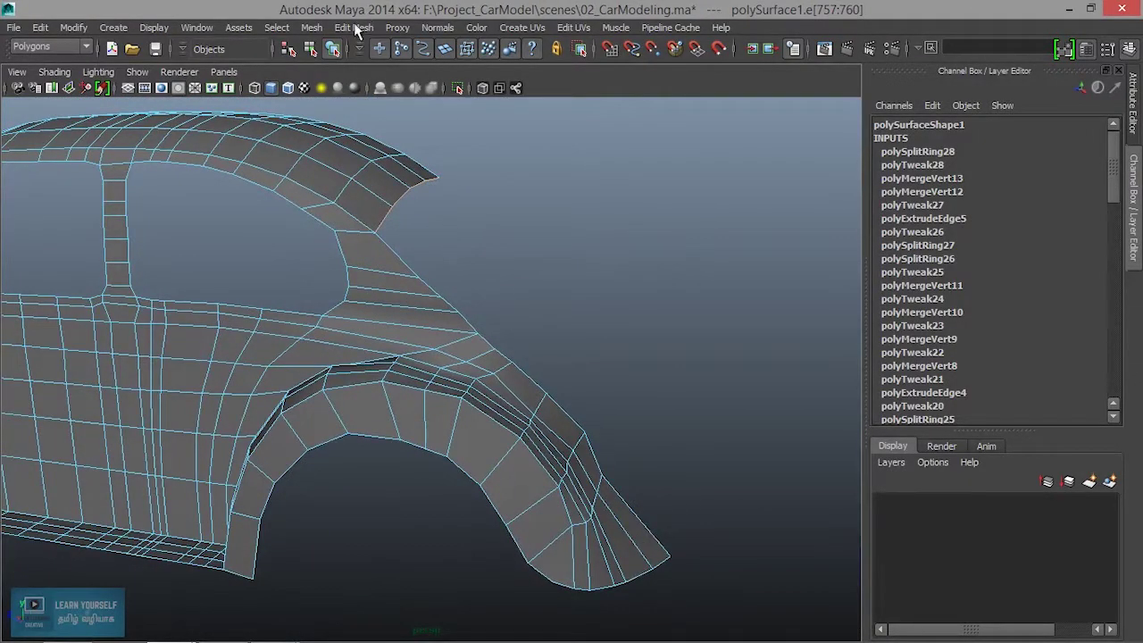
- Extrude the roof's rear edges with Edit Mesh > Extrude, then pull and rotate the new strip
click(357, 27)
click(411, 86)
mouse_move(462, 340)
alt+mouse_down()
mouse_move(503, 319)
mouse_move(447, 313)
alt+mouse_up()
mouse_move(369, 178)
mouse_down()
mouse_move(557, 324)
mouse_move(769, 322)
mouse_move(712, 399)
mouse_up()
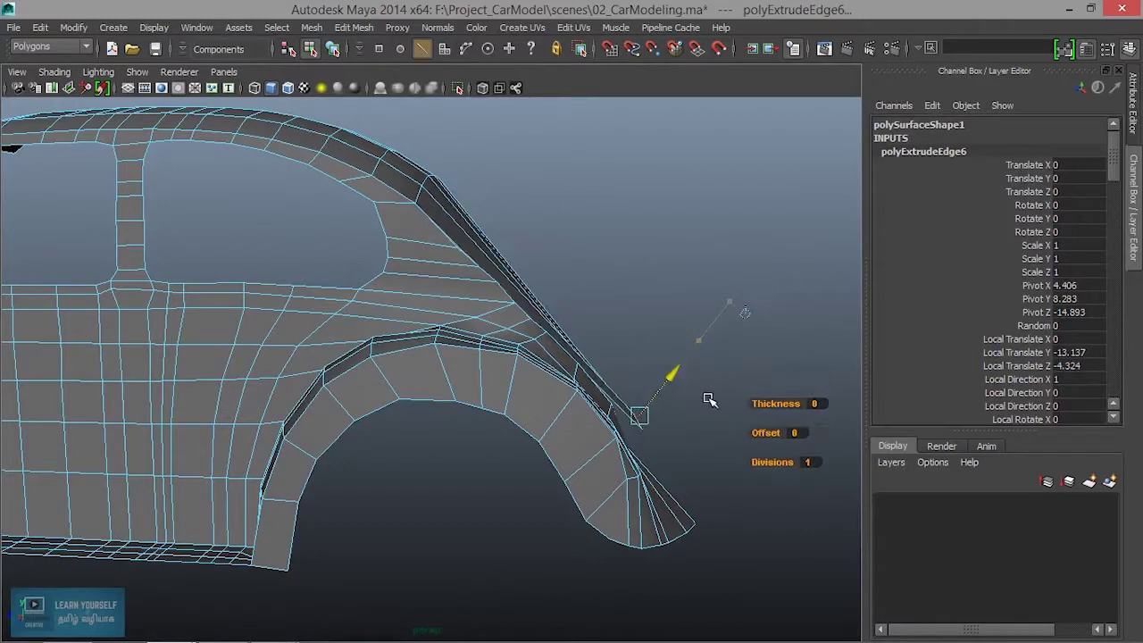
alt+drag(631, 411, 475, 435)
alt+middle_drag(476, 435, 471, 324)
mouse_move(433, 379)
alt+mouse_down()
mouse_move(465, 355)
mouse_move(492, 263)
mouse_move(459, 297)
mouse_move(534, 345)
mouse_move(556, 322)
mouse_move(553, 343)
alt+mouse_up()
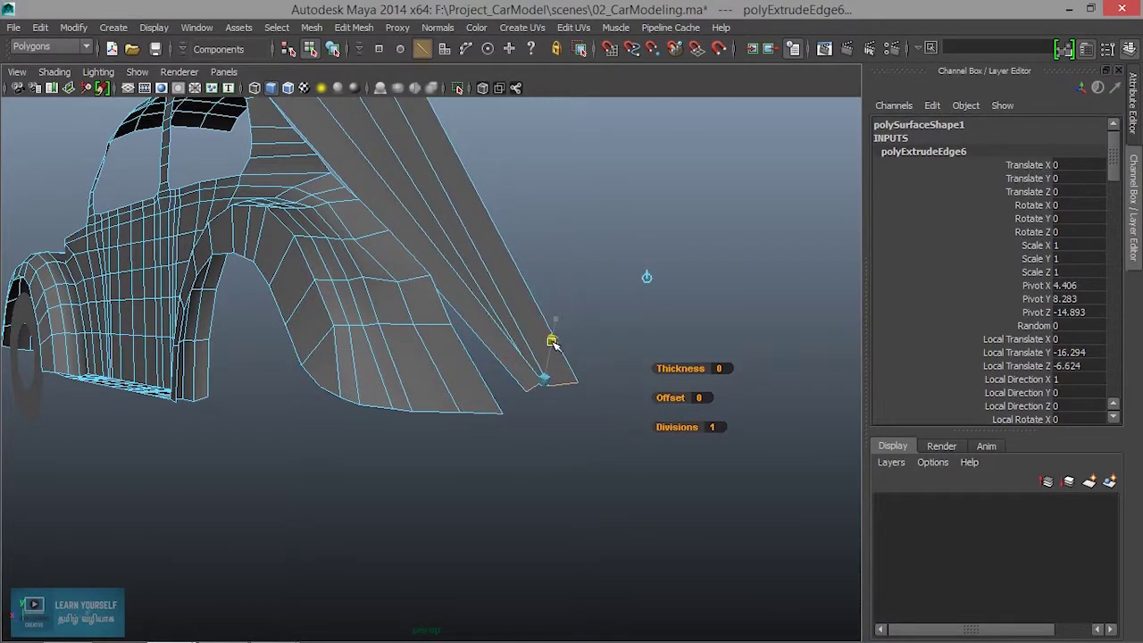
mouse_move(582, 413)
alt+mouse_down()
mouse_move(485, 475)
mouse_move(449, 434)
mouse_move(455, 447)
mouse_move(473, 339)
alt+mouse_up()
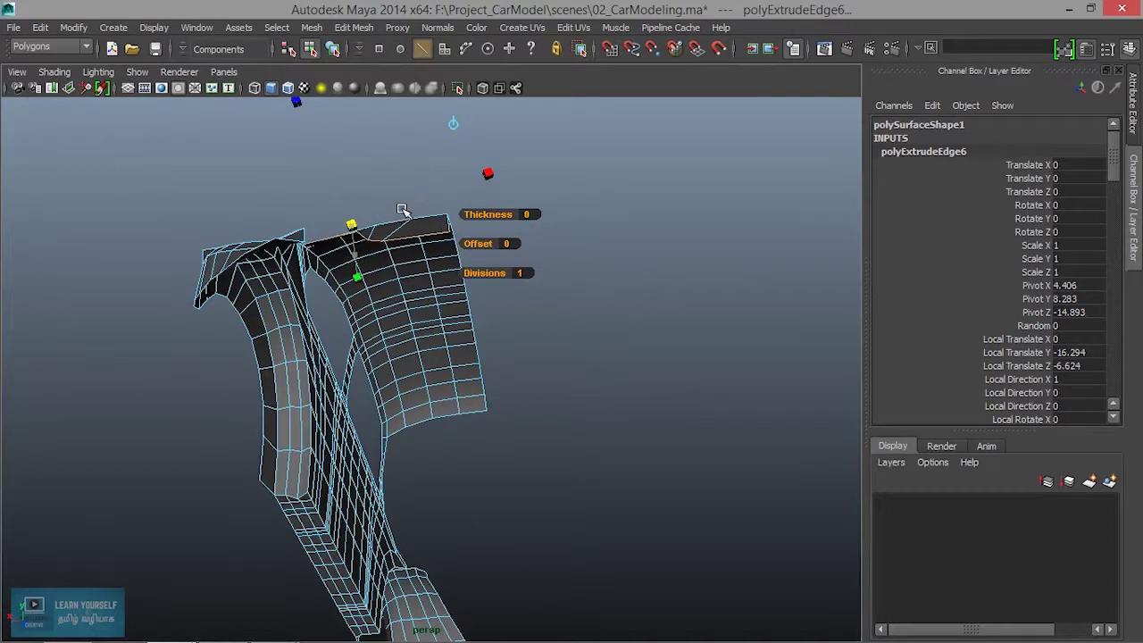
alt+drag(402, 209, 447, 239)
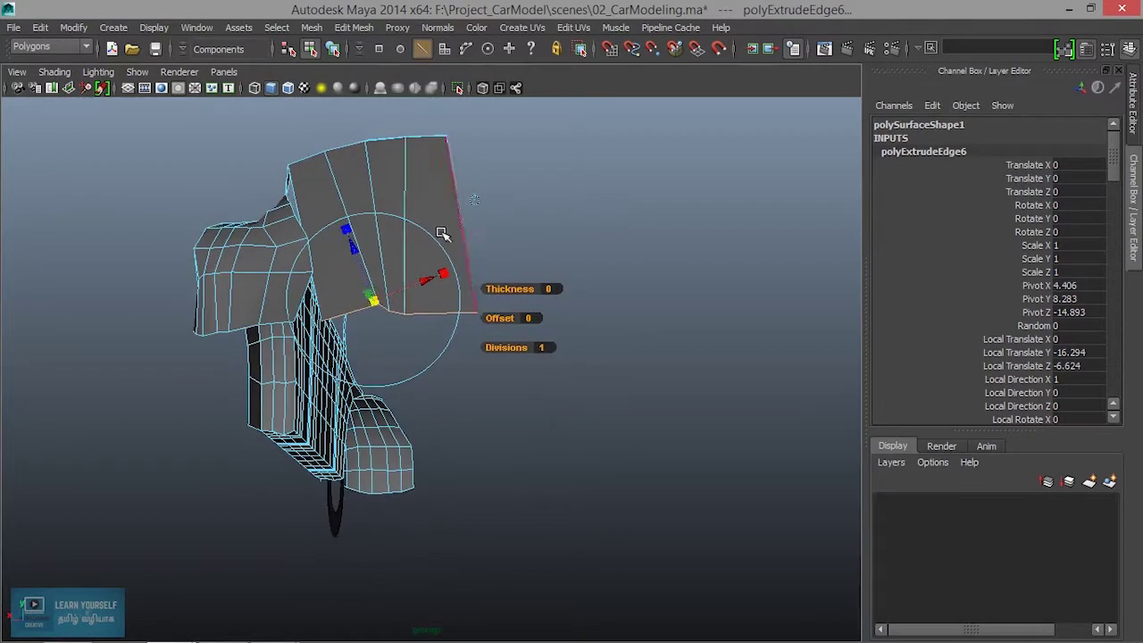
mouse_move(415, 224)
mouse_down()
mouse_move(434, 263)
mouse_move(364, 238)
mouse_up()
drag(373, 288, 415, 371)
alt+right_drag(415, 371, 480, 424)
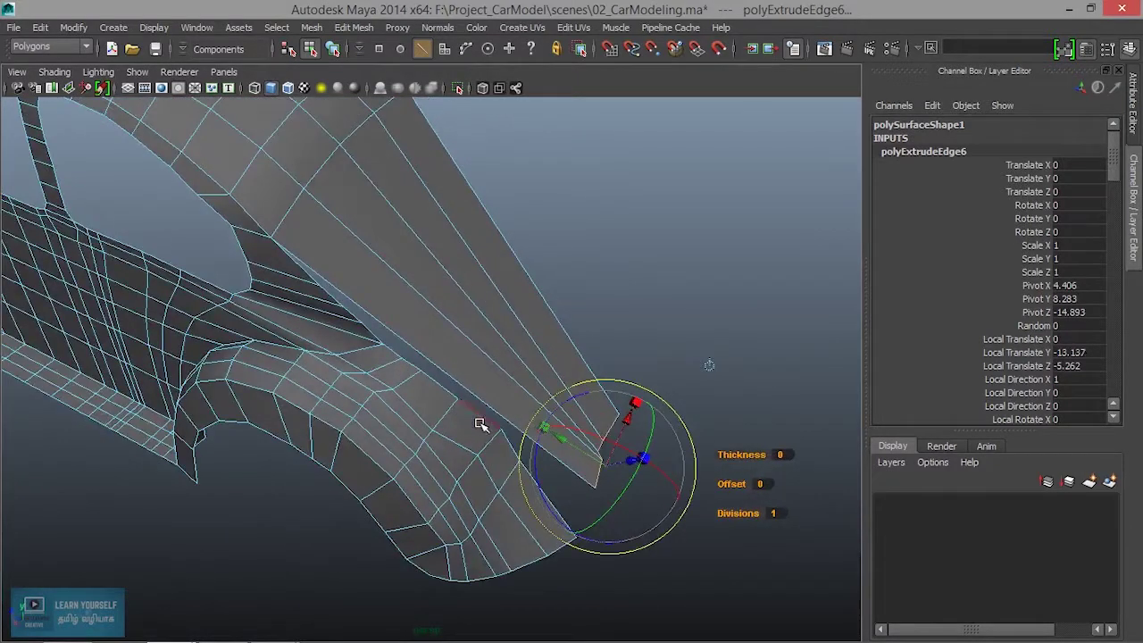
- Undo the overlong pull and re-extrude a short strip off the roof's rear edge
key(ctrl+z)
mouse_move(313, 363)
alt+mouse_down()
mouse_move(358, 316)
mouse_move(250, 327)
mouse_move(264, 297)
alt+mouse_up()
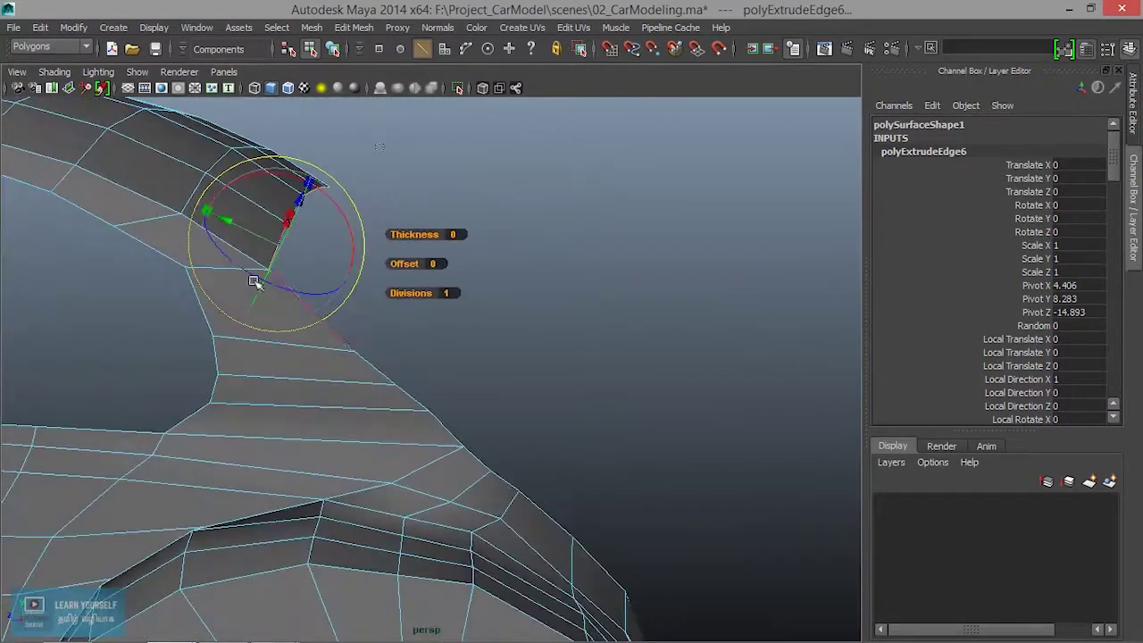
mouse_move(219, 223)
mouse_down()
mouse_move(306, 284)
mouse_move(381, 249)
mouse_move(316, 395)
mouse_move(227, 425)
mouse_move(295, 402)
mouse_move(305, 381)
mouse_up()
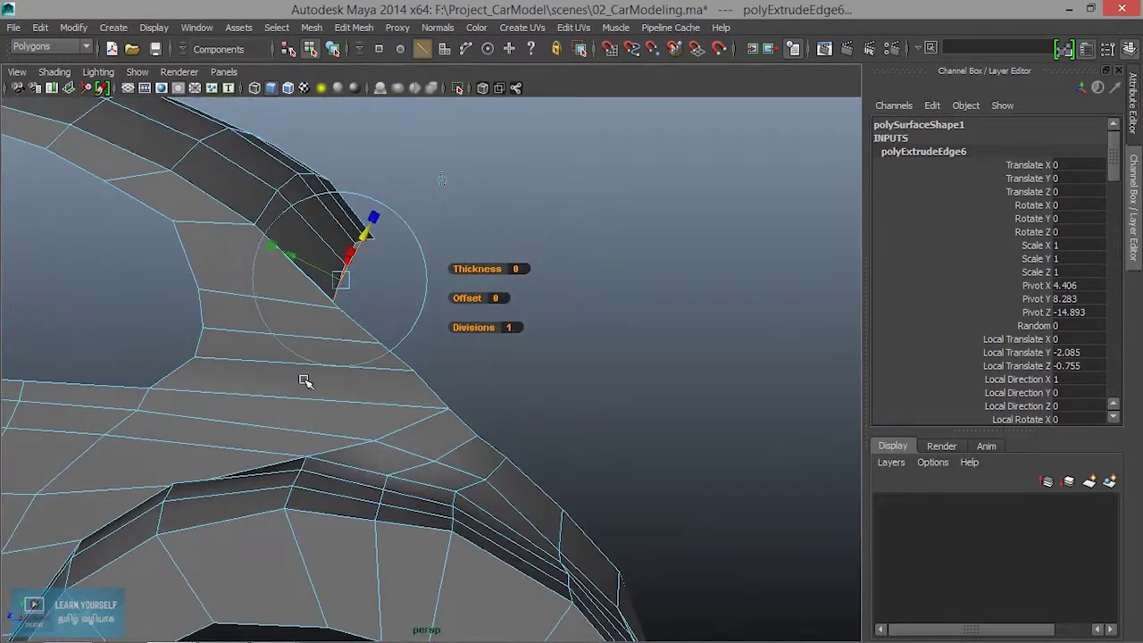
mouse_move(361, 237)
mouse_down()
mouse_move(370, 235)
mouse_move(325, 277)
mouse_move(306, 260)
mouse_move(376, 240)
mouse_up()
drag(313, 272, 301, 258)
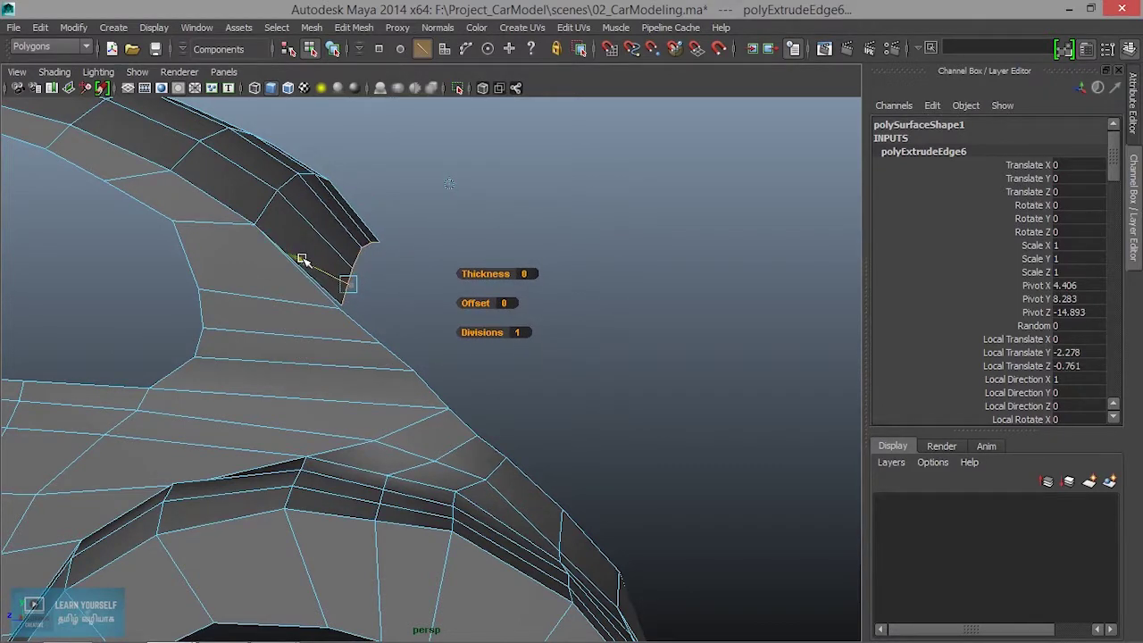
key(ctrl+e)
- Extrude the first pillar rows, dragging each new edge down the pillar
drag(306, 250, 350, 268)
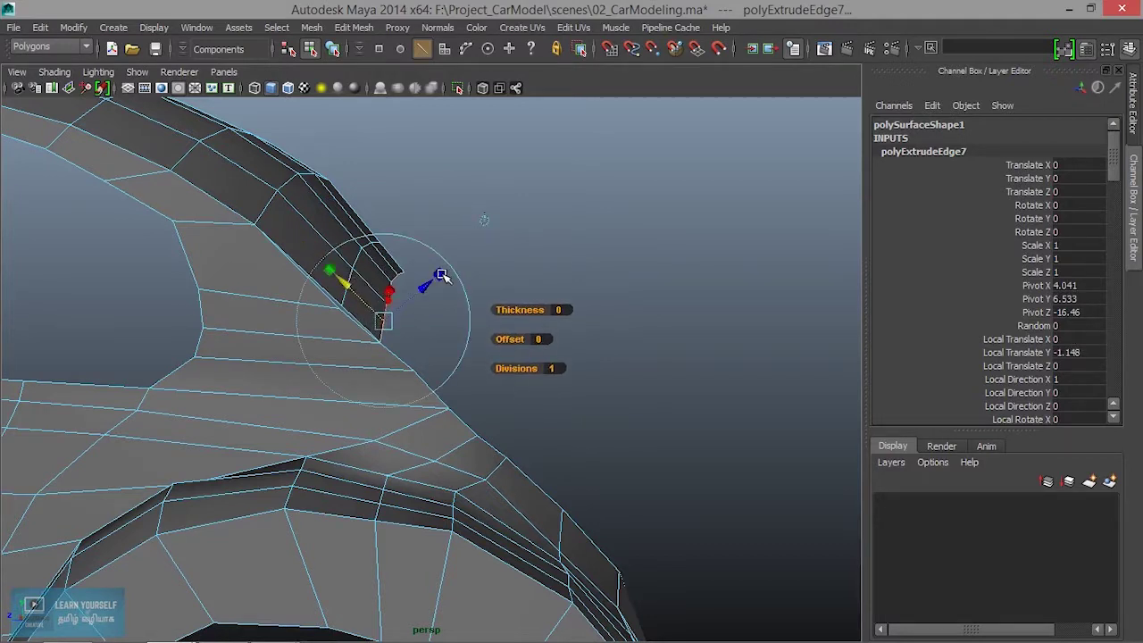
mouse_move(429, 285)
mouse_down()
mouse_move(347, 364)
mouse_move(338, 360)
mouse_move(375, 322)
mouse_move(360, 298)
mouse_move(232, 317)
mouse_move(294, 327)
mouse_up()
key(ctrl+e)
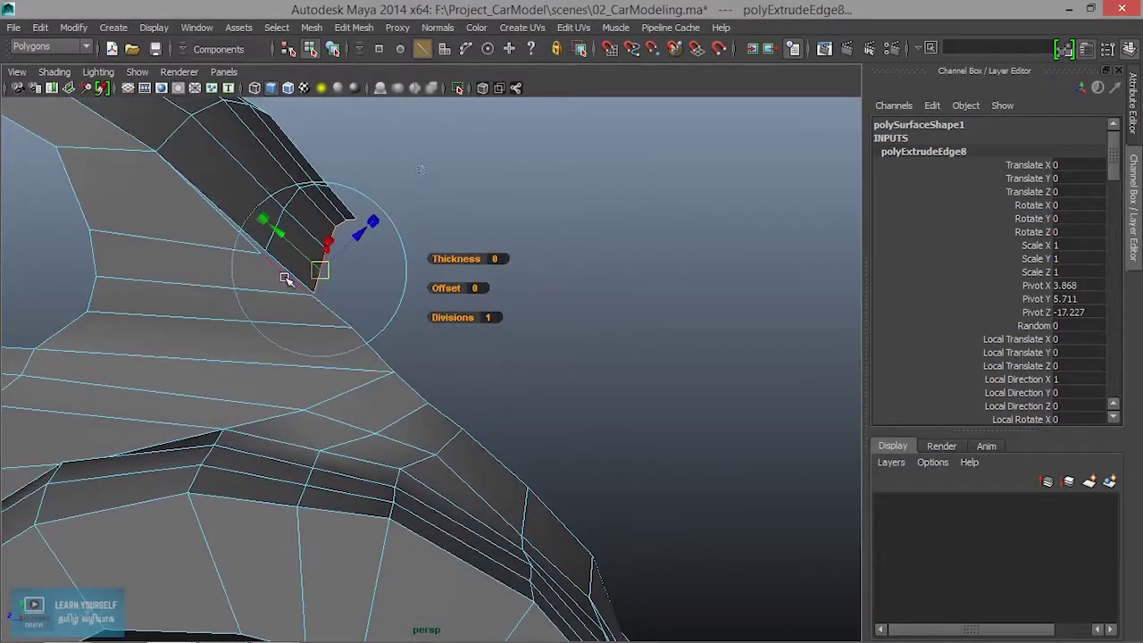
drag(282, 236, 322, 265)
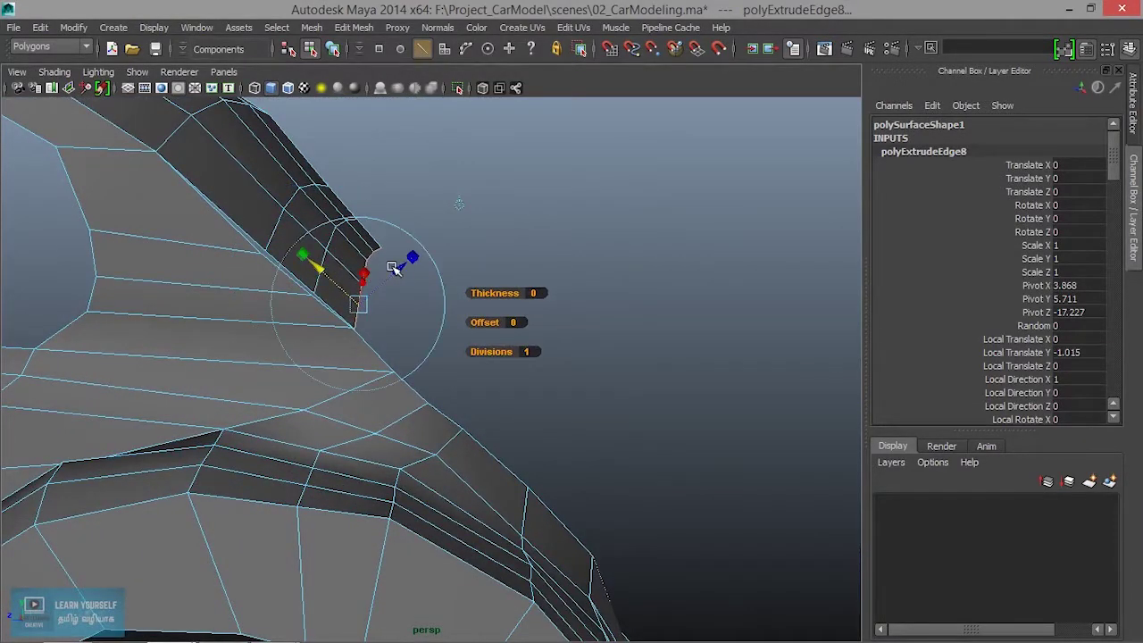
mouse_move(401, 268)
mouse_down()
mouse_move(294, 309)
mouse_move(395, 295)
mouse_up()
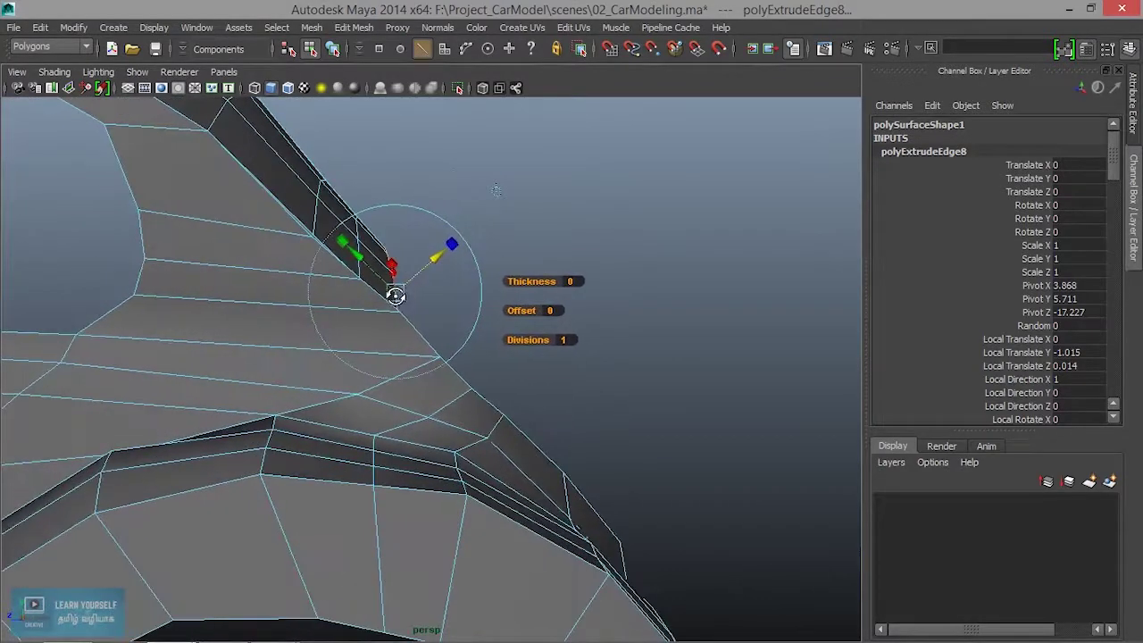
key(g)
drag(354, 260, 458, 344)
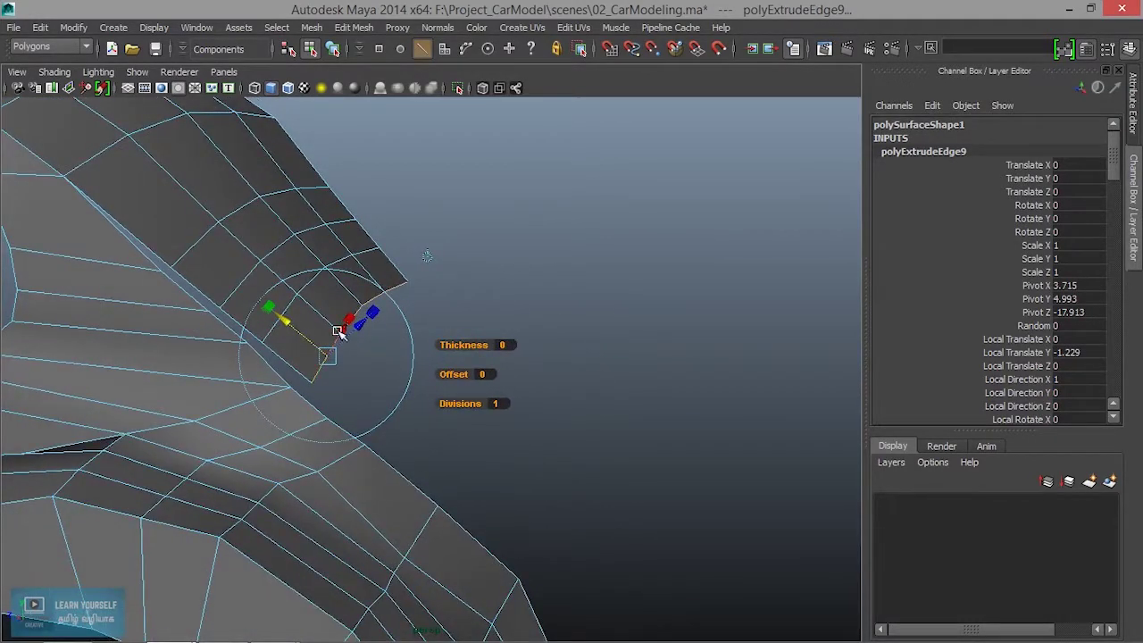
mouse_move(336, 333)
mouse_down()
mouse_move(319, 377)
mouse_move(347, 366)
mouse_up()
- Extrude four more rows, pulling each down and outward toward the rear wheel arch
key(ctrl+e)
mouse_move(378, 310)
mouse_down()
mouse_move(384, 288)
mouse_move(419, 311)
mouse_move(366, 314)
mouse_move(332, 288)
mouse_move(337, 331)
mouse_move(323, 333)
mouse_move(388, 325)
mouse_up()
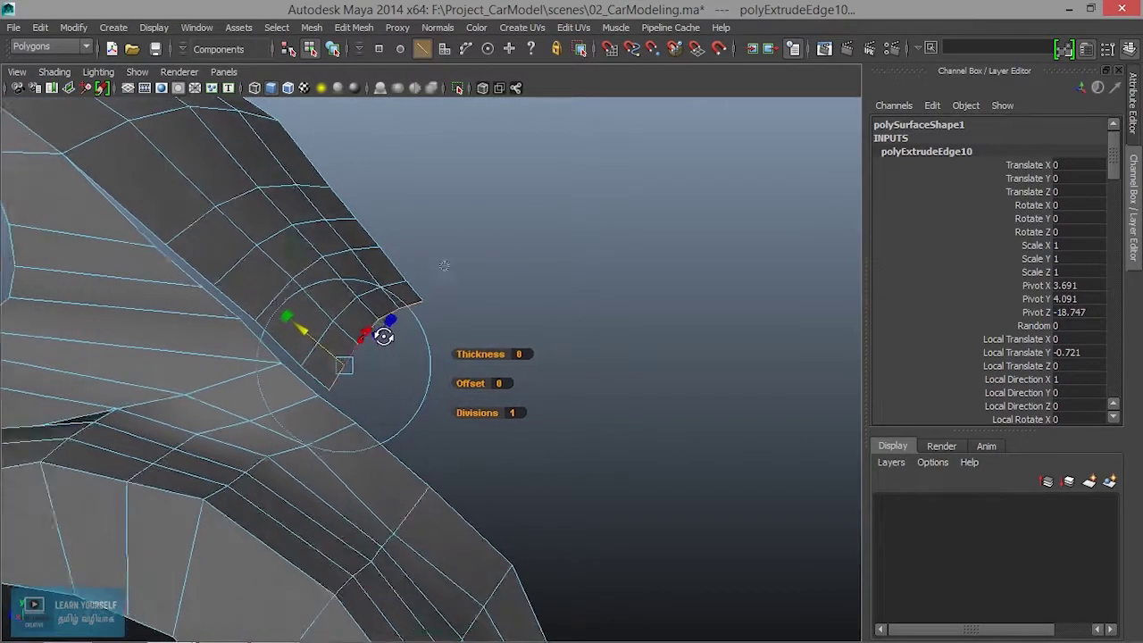
key(ctrl+e)
drag(312, 332, 347, 353)
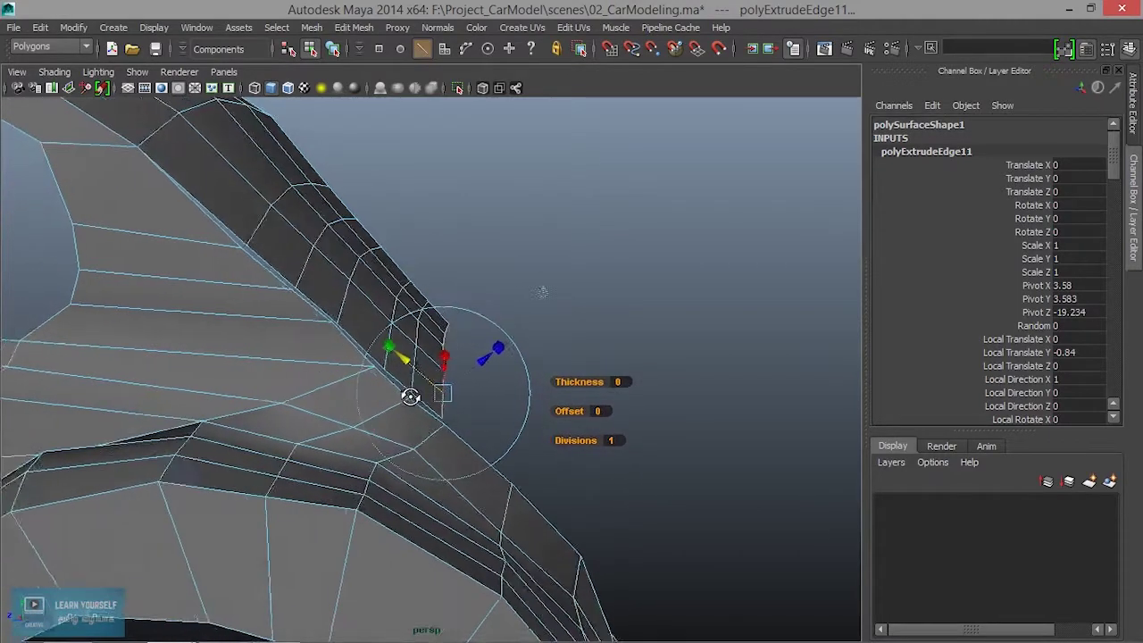
click(370, 365)
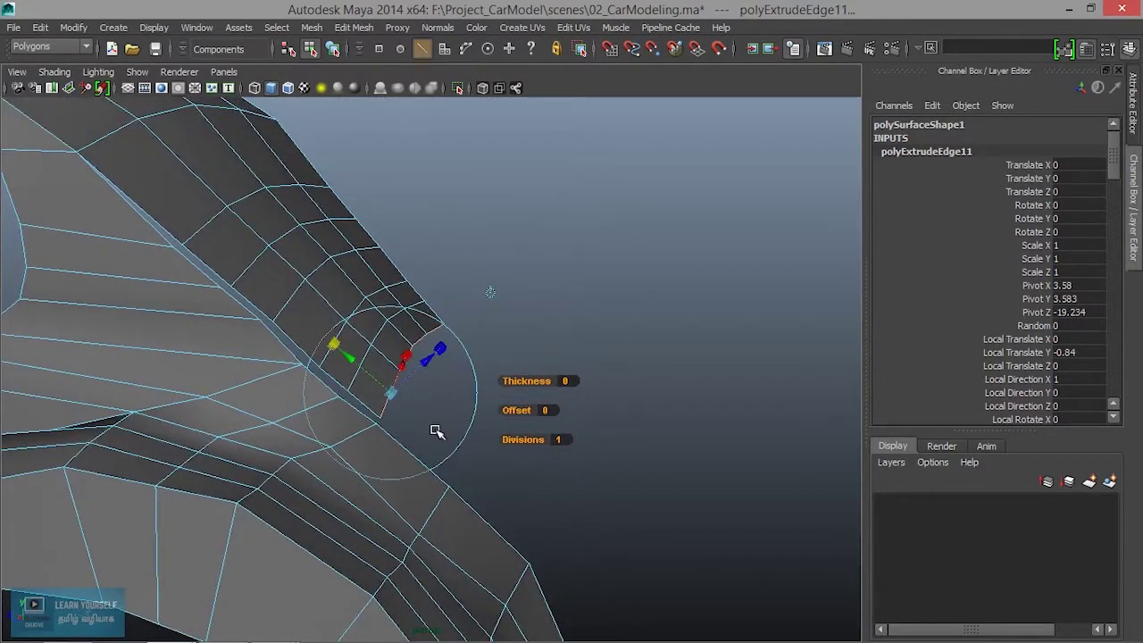
key(ctrl+e)
mouse_move(355, 362)
mouse_down()
mouse_move(441, 445)
mouse_move(339, 452)
mouse_move(312, 370)
mouse_move(394, 354)
mouse_move(309, 396)
mouse_up()
key(ctrl+e)
mouse_move(286, 307)
mouse_down()
mouse_move(370, 396)
mouse_move(350, 396)
mouse_move(335, 430)
mouse_move(396, 428)
mouse_move(534, 373)
mouse_move(459, 408)
mouse_move(401, 416)
mouse_up()
alt+middle_drag(401, 416, 366, 331)
alt+drag(366, 332, 319, 372)
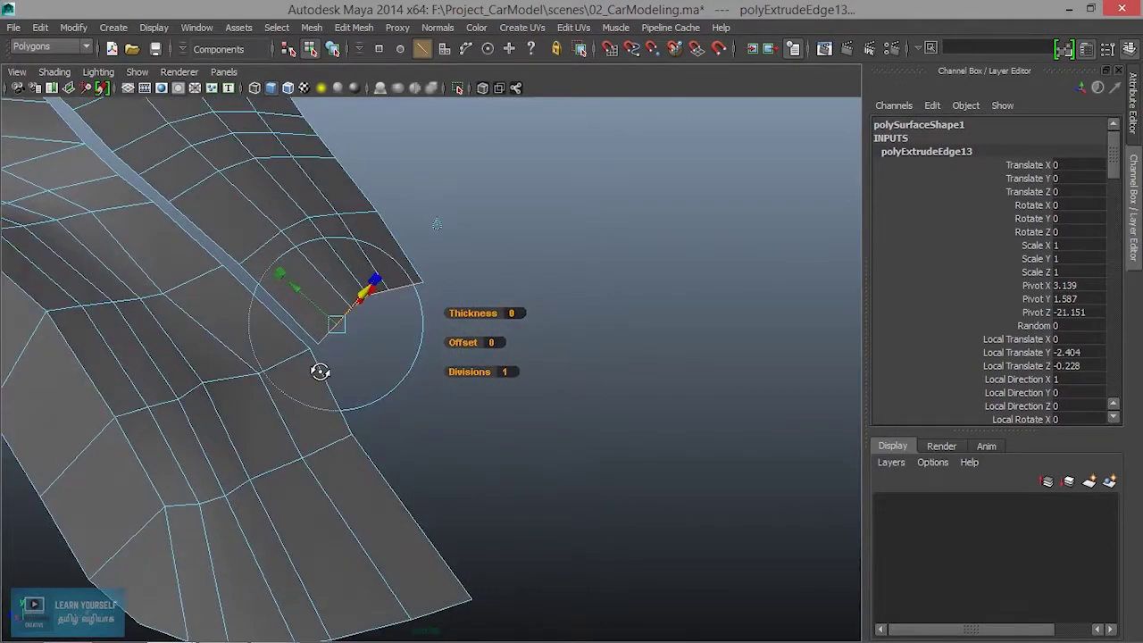
- Extrude two further rows down to the body side, adjusting their depth and sideways position
key(ctrl+e)
drag(307, 289, 357, 366)
mouse_move(435, 363)
mouse_down()
mouse_move(378, 387)
mouse_move(426, 381)
mouse_move(308, 423)
mouse_up()
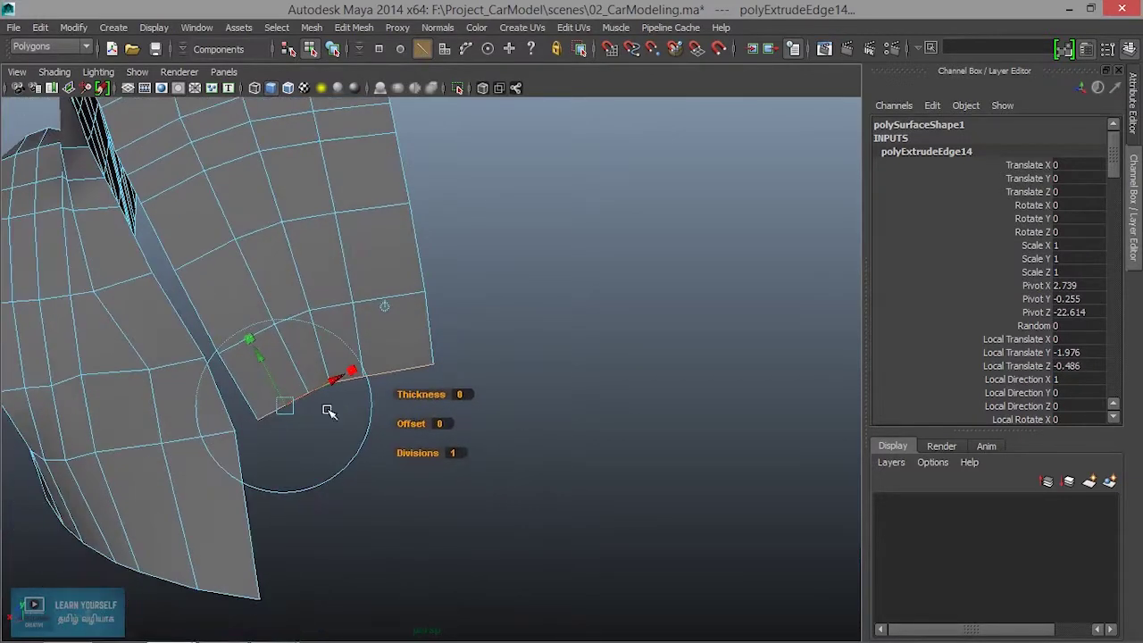
mouse_move(330, 382)
mouse_down()
mouse_move(330, 421)
mouse_move(350, 417)
mouse_move(361, 382)
mouse_move(352, 413)
mouse_move(342, 411)
mouse_up()
key(ctrl+e)
mouse_move(344, 357)
mouse_down()
mouse_move(438, 506)
mouse_move(319, 498)
mouse_move(340, 332)
mouse_move(401, 372)
mouse_up()
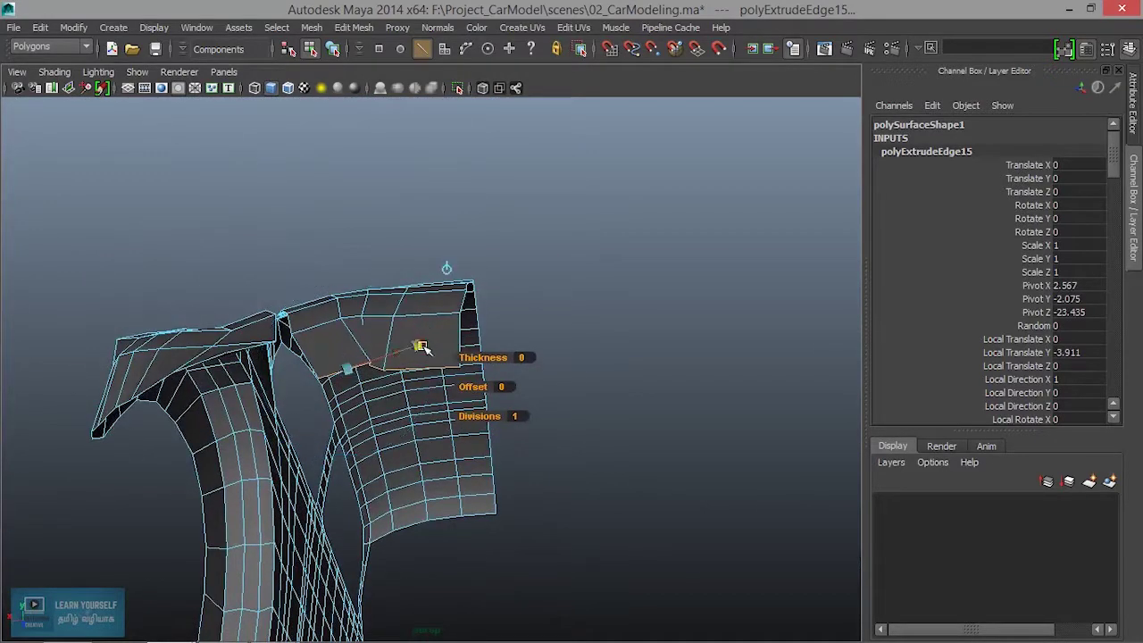
alt+drag(366, 392, 384, 500)
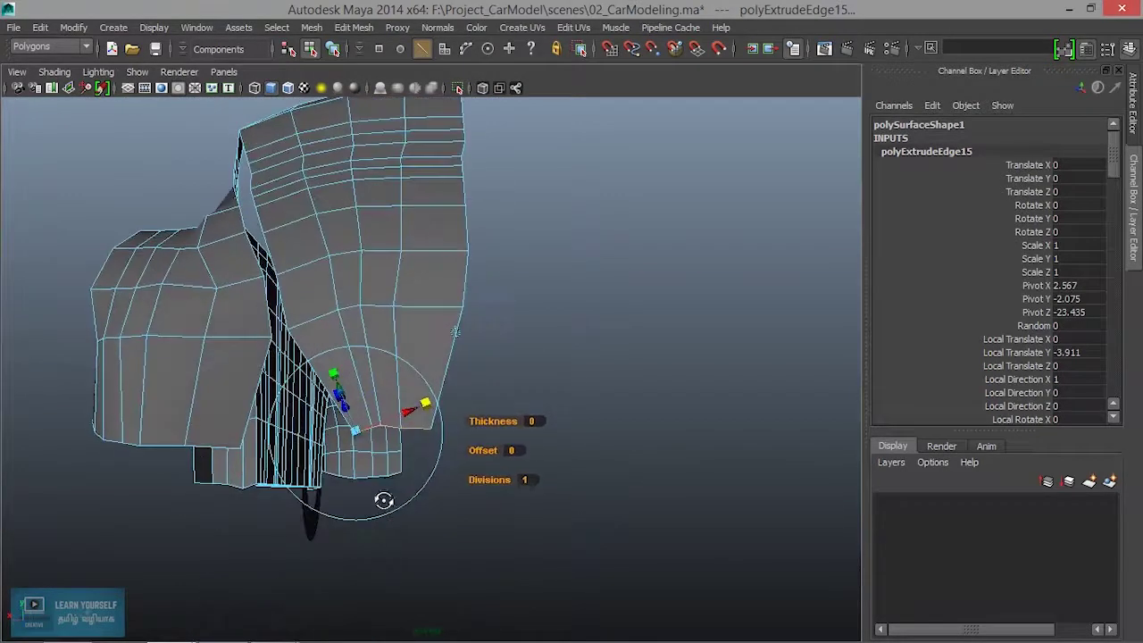
mouse_move(406, 418)
mouse_down()
mouse_move(345, 434)
mouse_move(364, 434)
mouse_up()
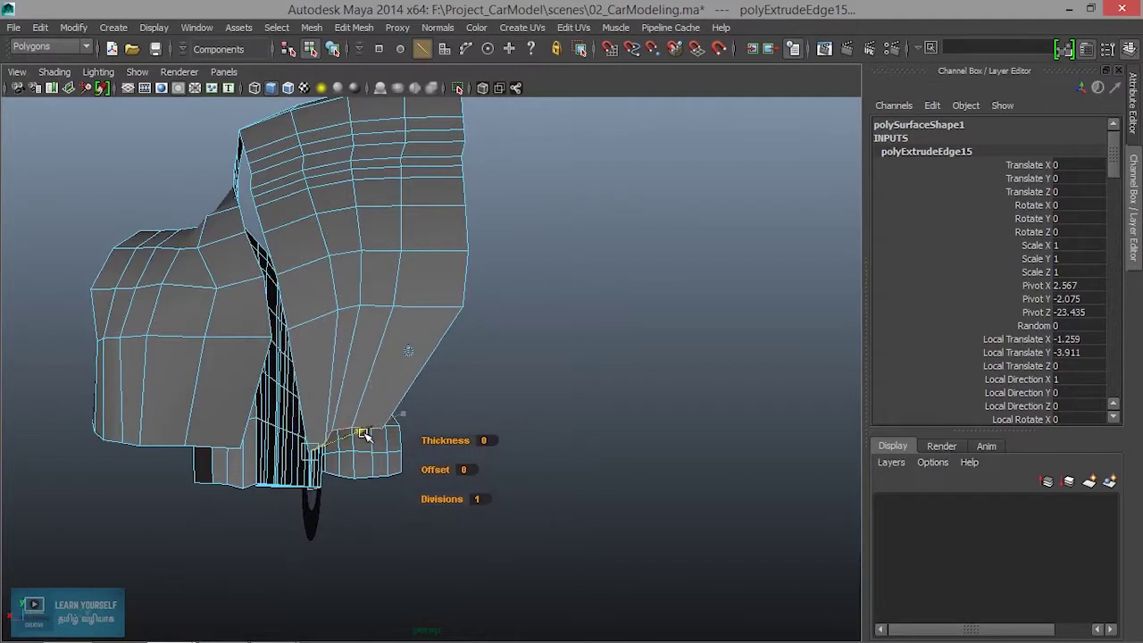
- Undo the last extruded row and deselect the mesh
key(ctrl+z)
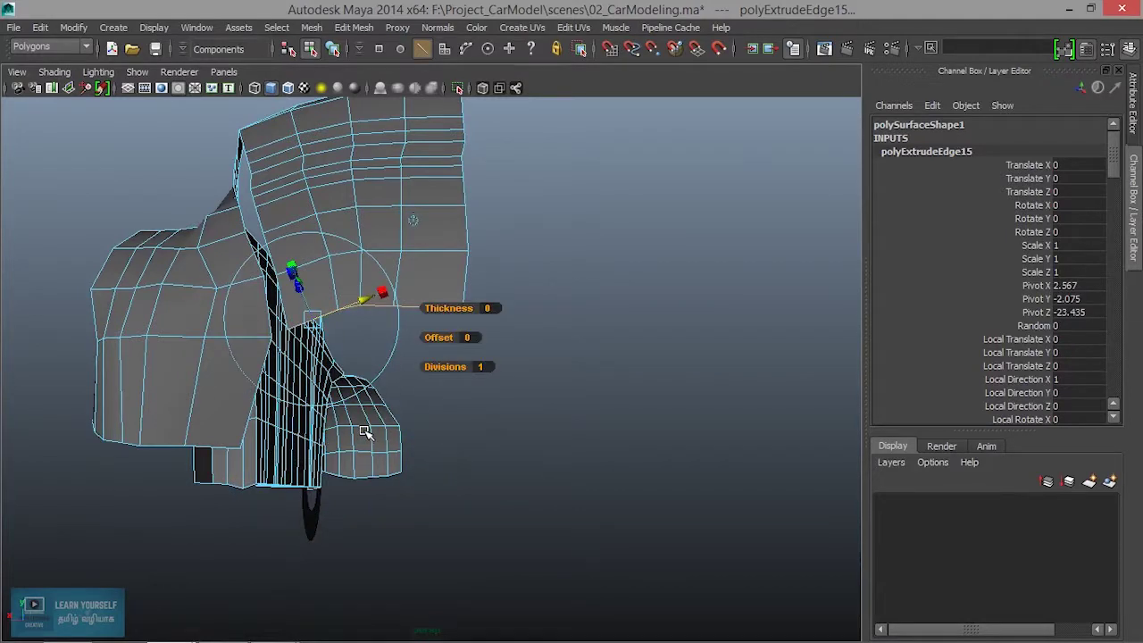
alt+drag(365, 433, 396, 438)
alt+right_drag(396, 438, 352, 401)
click(372, 452)
alt+right_drag(372, 452, 363, 449)
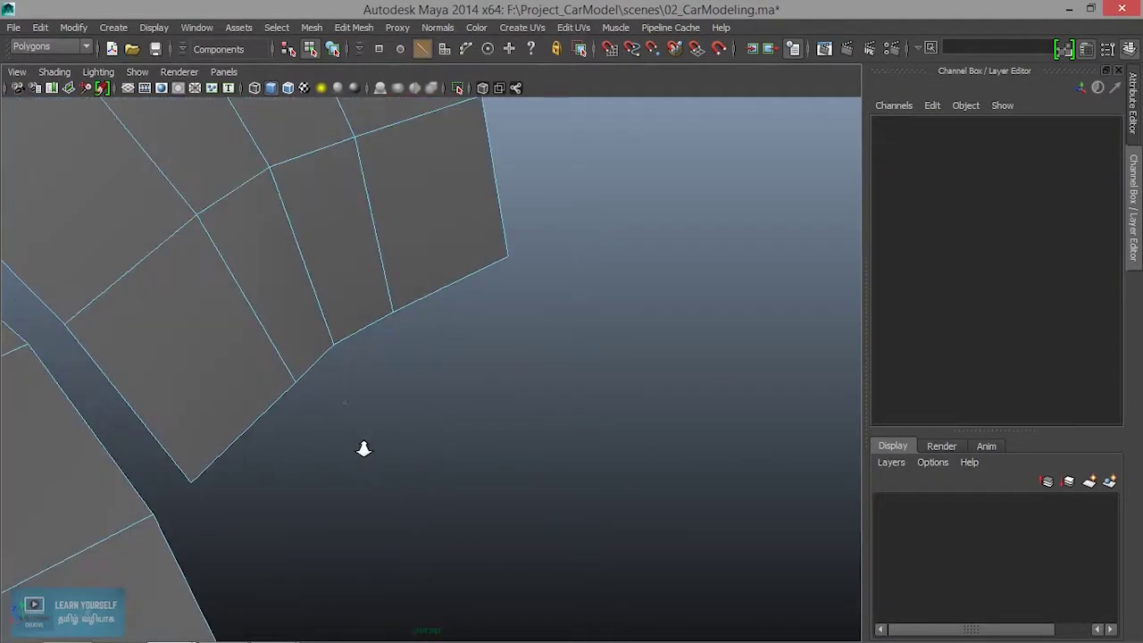
- Frame the rear pillar seam and switch to Edit Mesh > Merge Vertex Tool
alt+drag(363, 449, 224, 393)
mouse_move(224, 393)
alt+middle_down()
mouse_move(298, 462)
mouse_move(351, 485)
alt+middle_up()
scroll(298, 461, up, 3)
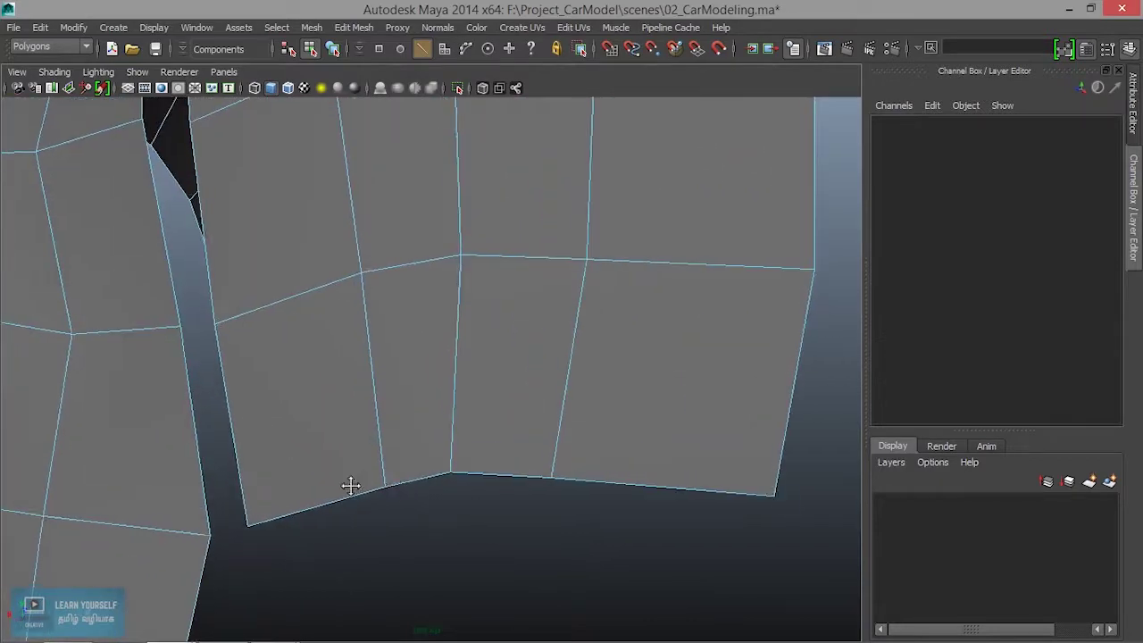
alt+right_drag(350, 485, 438, 592)
alt+drag(439, 592, 339, 383)
scroll(339, 384, up, 3)
mouse_move(367, 319)
alt+mouse_down()
mouse_move(565, 451)
mouse_move(554, 503)
mouse_move(424, 429)
mouse_move(485, 403)
alt+mouse_up()
alt+middle_drag(486, 402, 435, 449)
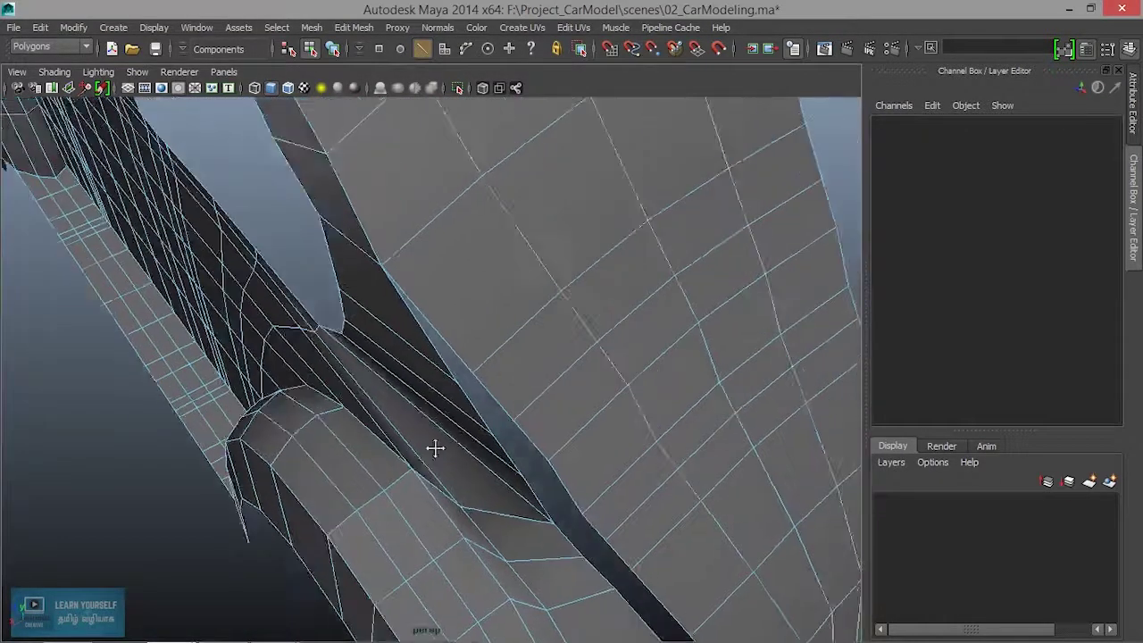
scroll(435, 449, up, 2)
mouse_move(434, 467)
alt+mouse_down()
mouse_move(434, 432)
mouse_move(351, 395)
alt+mouse_up()
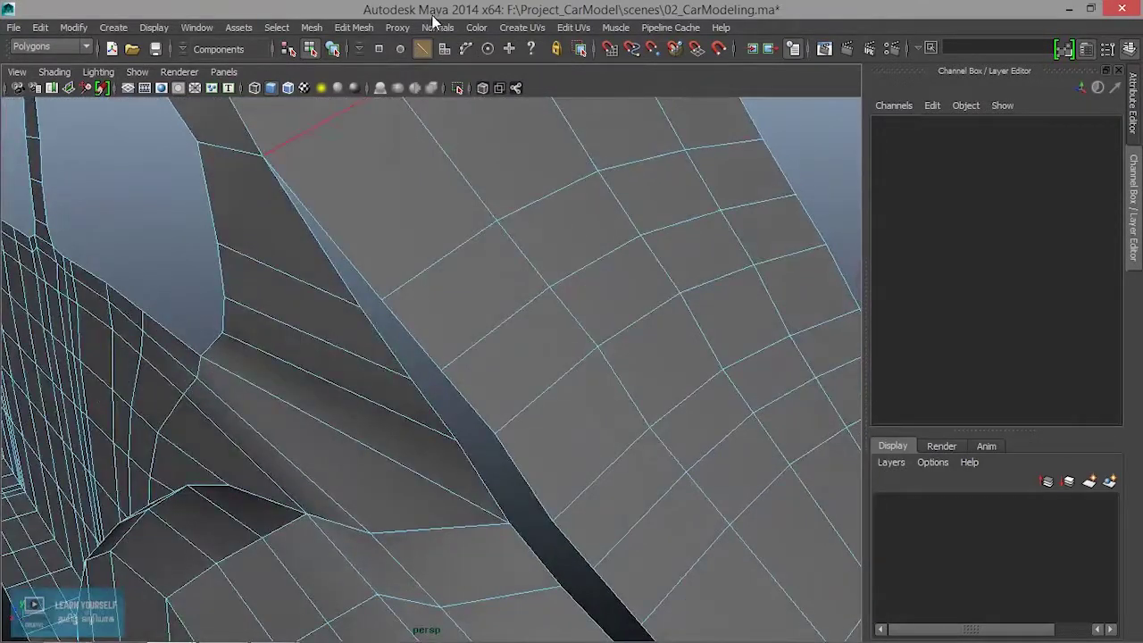
click(353, 27)
click(472, 459)
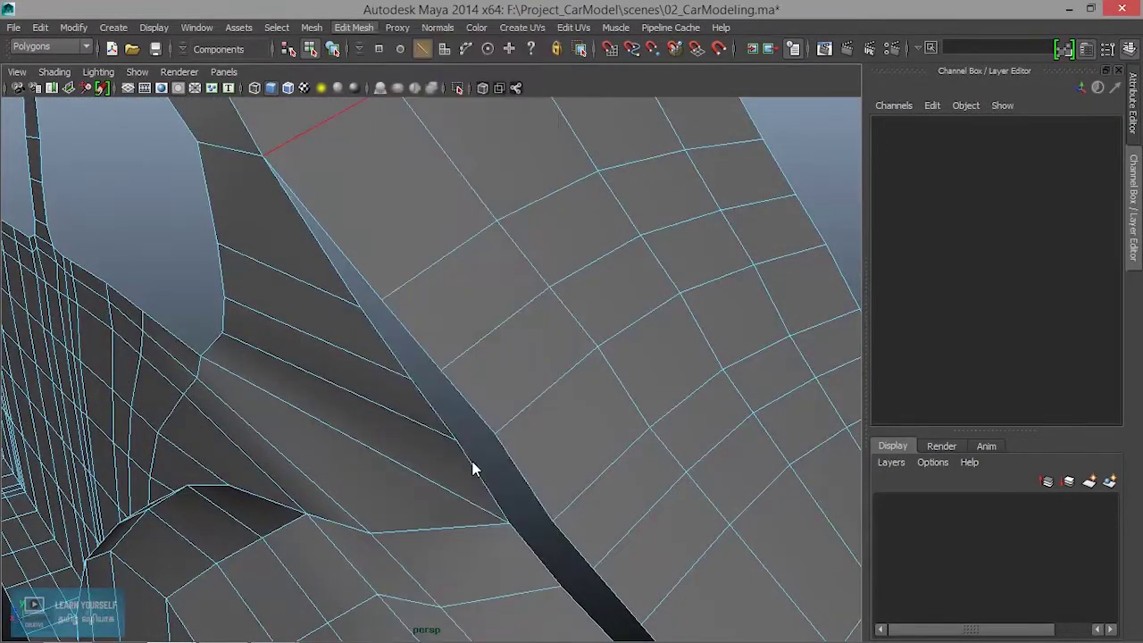
click(313, 28)
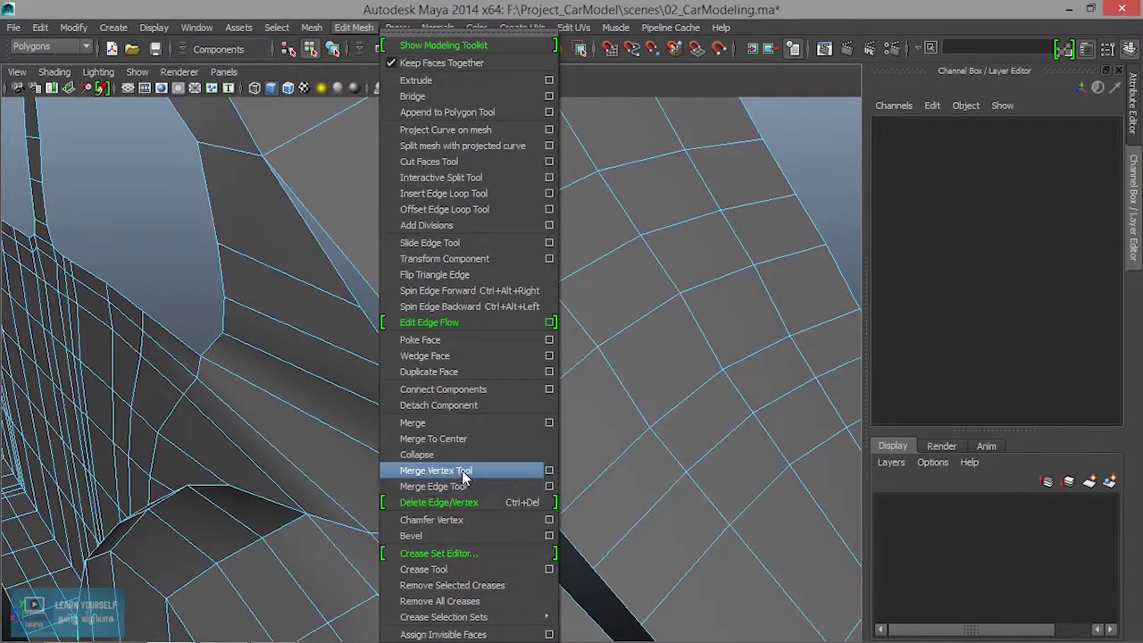
click(468, 472)
- Drag the first seam vertices onto their partners to merge them pairwise
drag(382, 300, 359, 308)
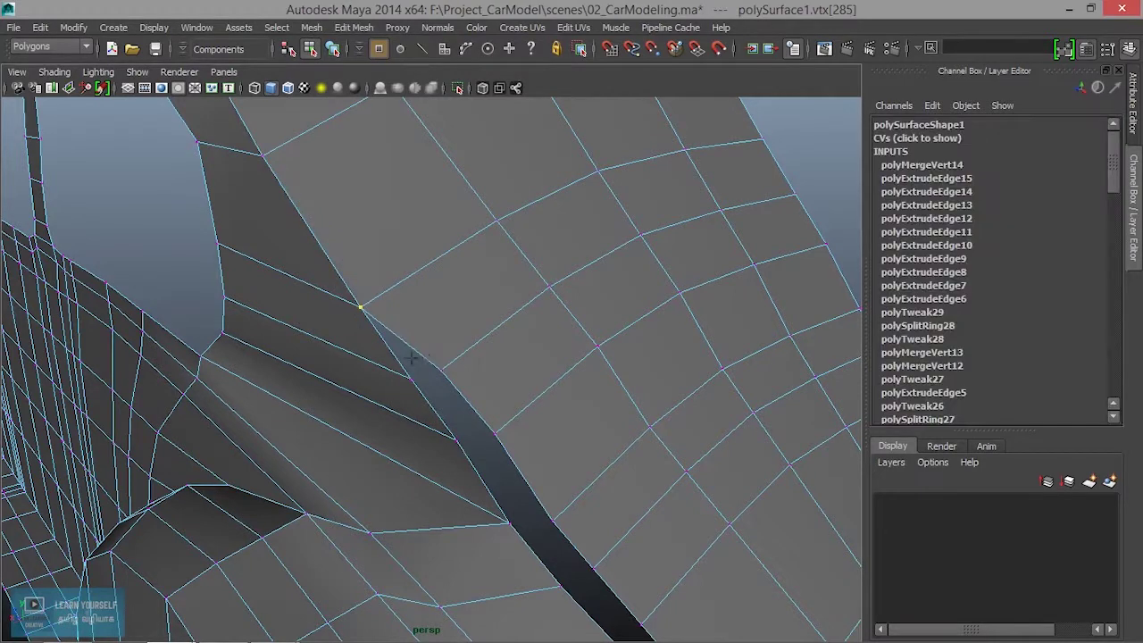
mouse_move(441, 369)
mouse_down()
mouse_move(488, 419)
mouse_move(455, 439)
mouse_up()
mouse_move(455, 438)
alt+middle_down()
mouse_move(467, 349)
mouse_move(441, 304)
alt+middle_up()
drag(443, 309, 396, 305)
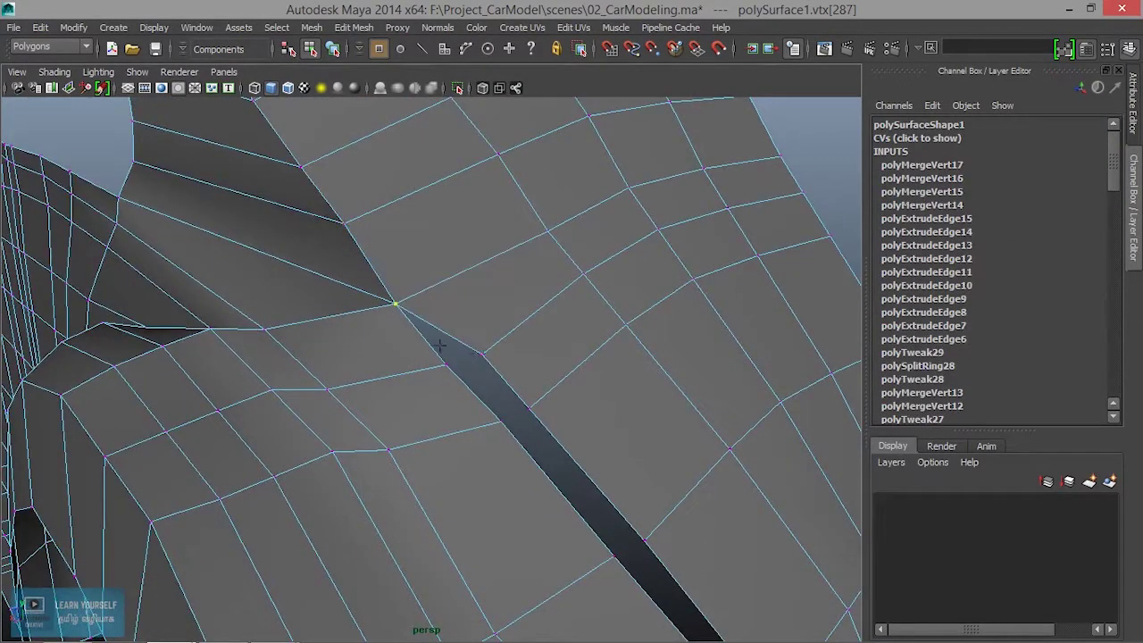
drag(443, 363, 444, 365)
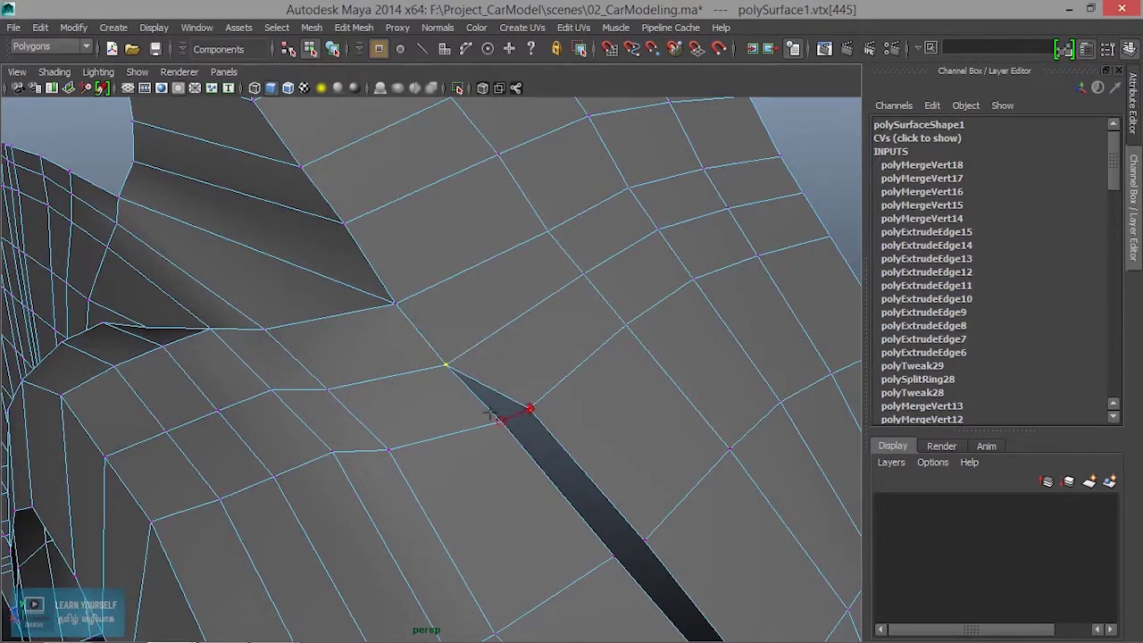
drag(498, 414, 500, 420)
- Merge the remaining seam vertex pairs further along the pillar, closing the dark gap
mouse_move(587, 485)
alt+middle_down()
mouse_move(435, 339)
mouse_move(418, 338)
alt+middle_up()
drag(427, 397, 429, 399)
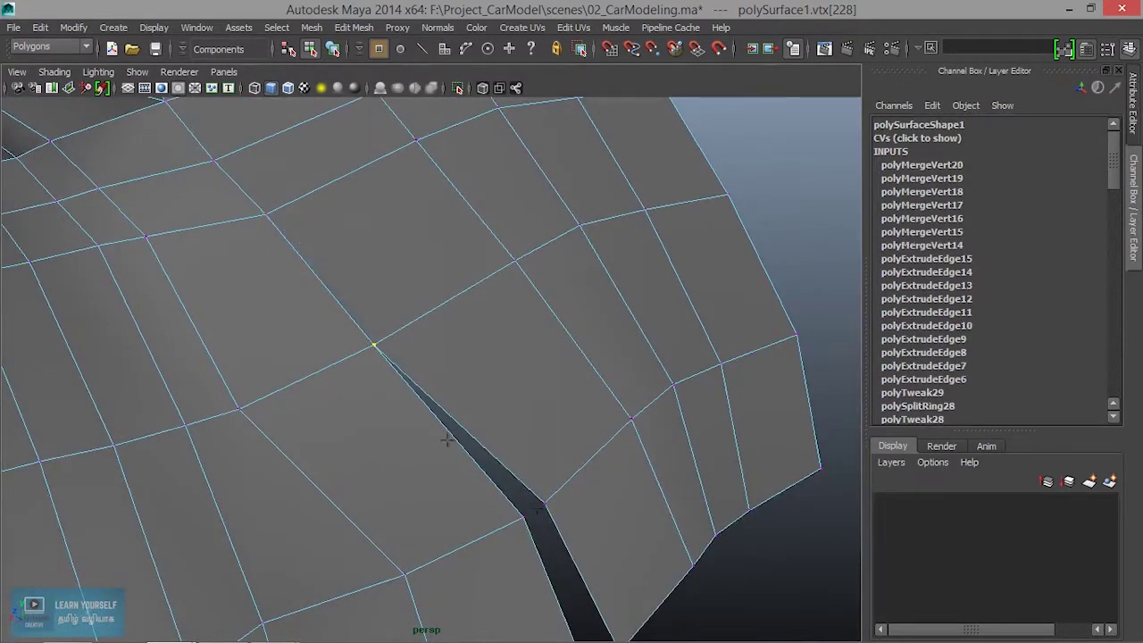
drag(504, 511, 467, 516)
mouse_move(605, 564)
alt+middle_down()
mouse_move(479, 384)
mouse_move(448, 396)
alt+middle_up()
mouse_move(412, 409)
mouse_down()
mouse_move(446, 427)
mouse_move(521, 375)
mouse_move(610, 347)
mouse_move(548, 377)
mouse_move(476, 392)
mouse_move(549, 337)
mouse_move(582, 268)
mouse_up()
right_click(580, 268)
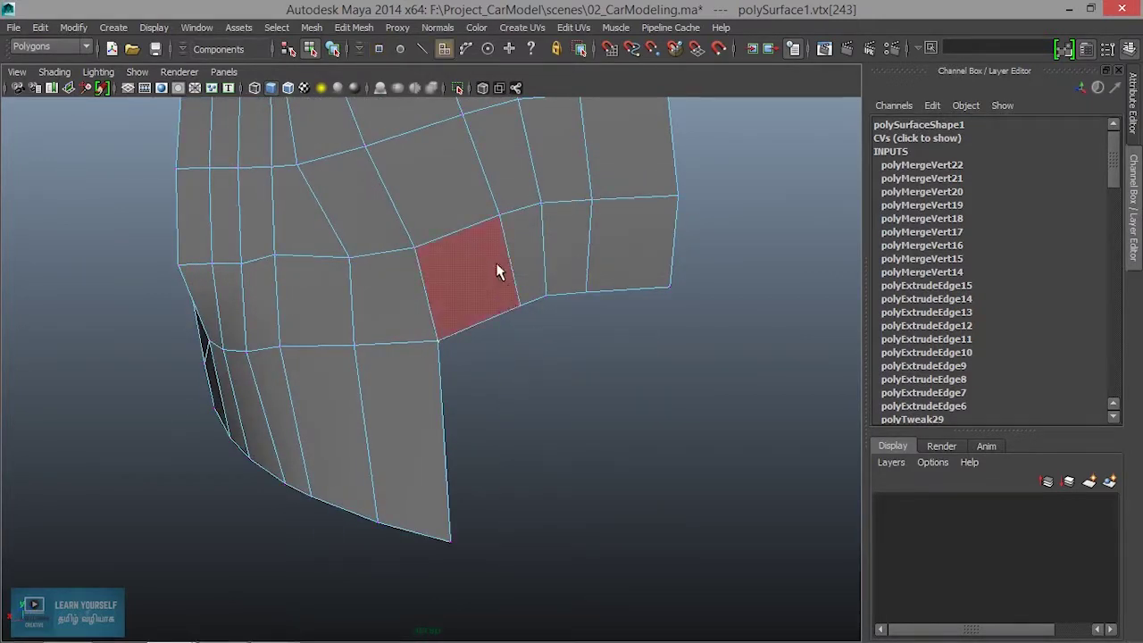
- Convert the lower rear face loop to vertices and slide them along the bottom edge
double_click(498, 272)
alt+drag(781, 355, 612, 354)
right_click(608, 248)
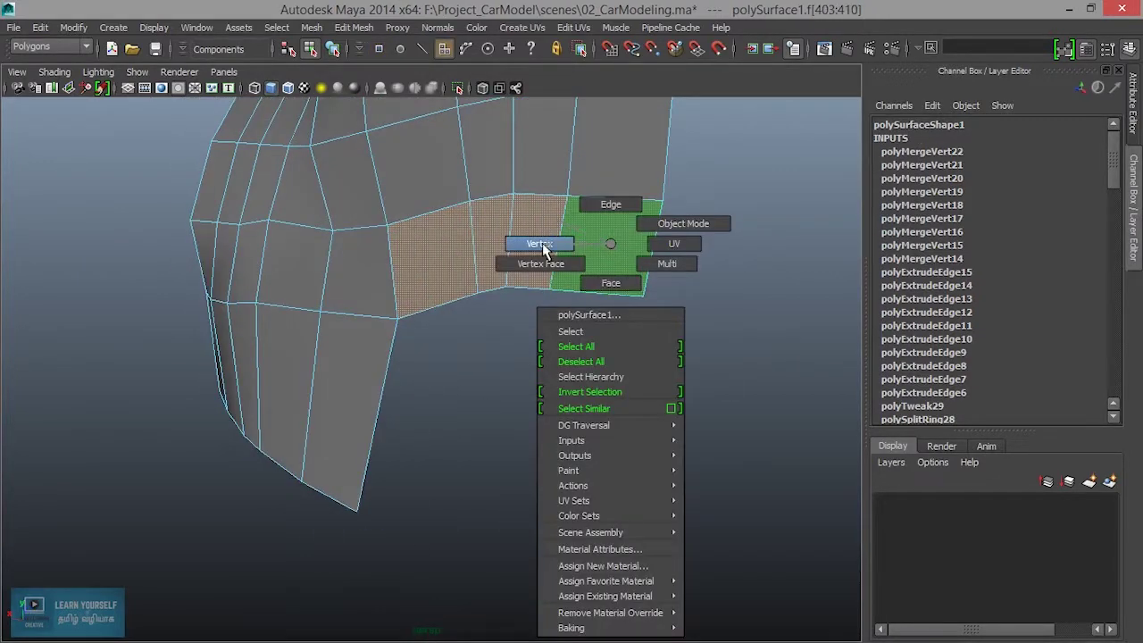
click(540, 244)
mouse_move(592, 382)
alt+mouse_down()
mouse_move(459, 396)
mouse_move(487, 410)
alt+mouse_up()
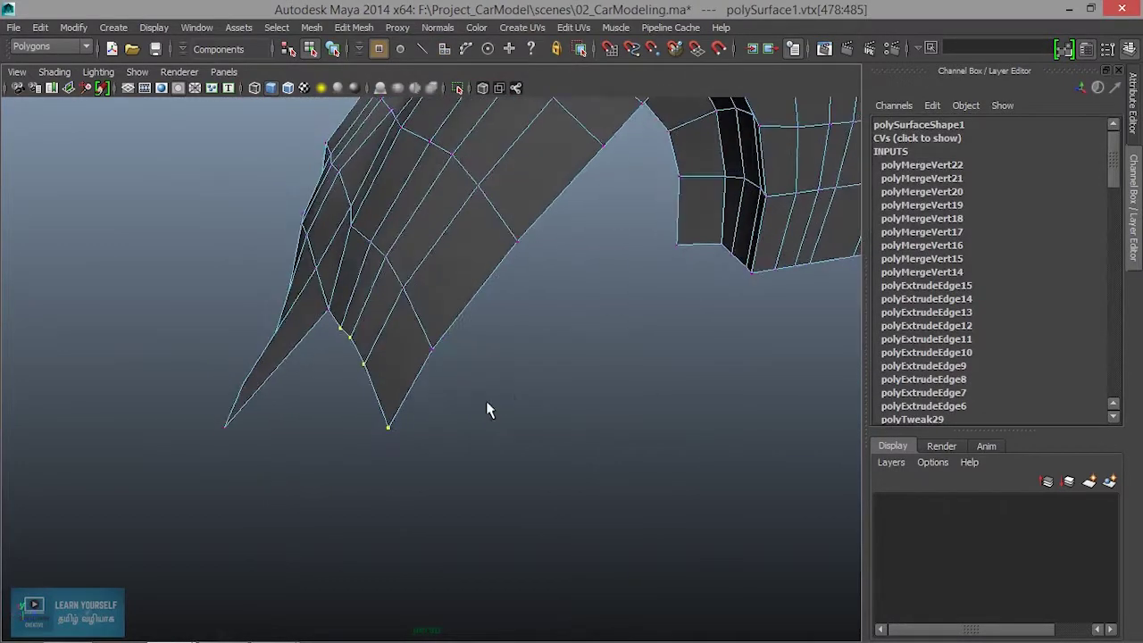
mouse_move(288, 387)
mouse_down()
mouse_move(321, 385)
mouse_move(262, 392)
mouse_move(360, 389)
mouse_up()
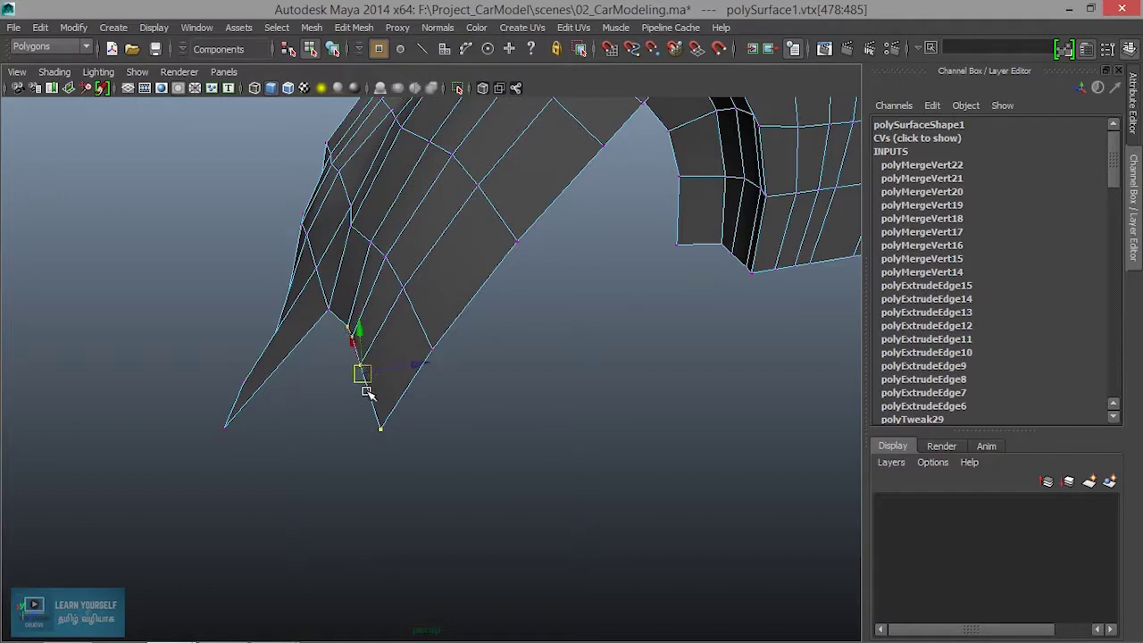
mouse_move(426, 369)
mouse_down()
mouse_move(409, 367)
mouse_move(408, 387)
mouse_move(451, 390)
mouse_up()
drag(474, 271, 499, 318)
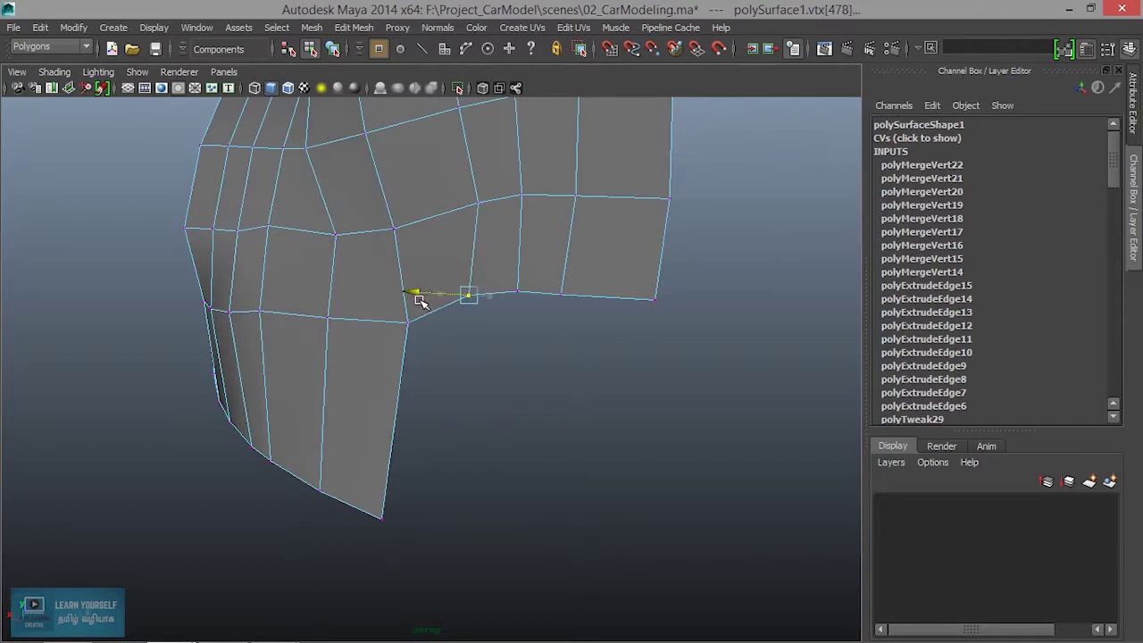
- Insert a vertical edge loop across the lower rear strip and select its bottom edge
mouse_move(625, 308)
alt+mouse_down()
mouse_move(607, 224)
mouse_move(549, 260)
mouse_move(345, 293)
mouse_move(587, 339)
alt+mouse_up()
right_drag(622, 281, 620, 208)
drag(459, 319, 608, 365)
click(525, 299)
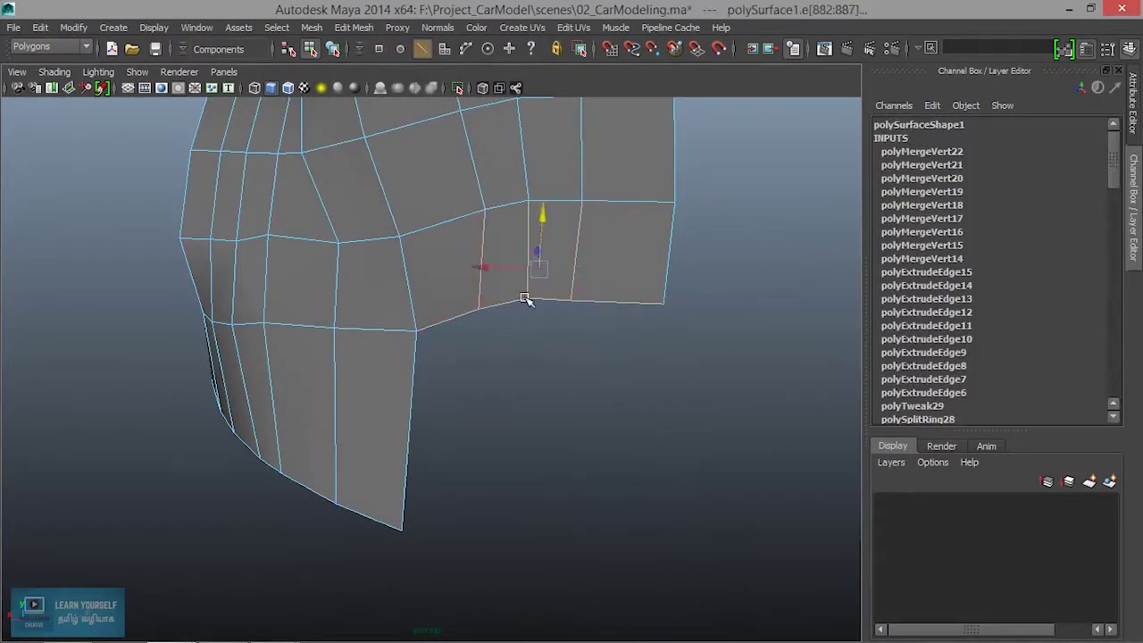
key(Down)
click(366, 27)
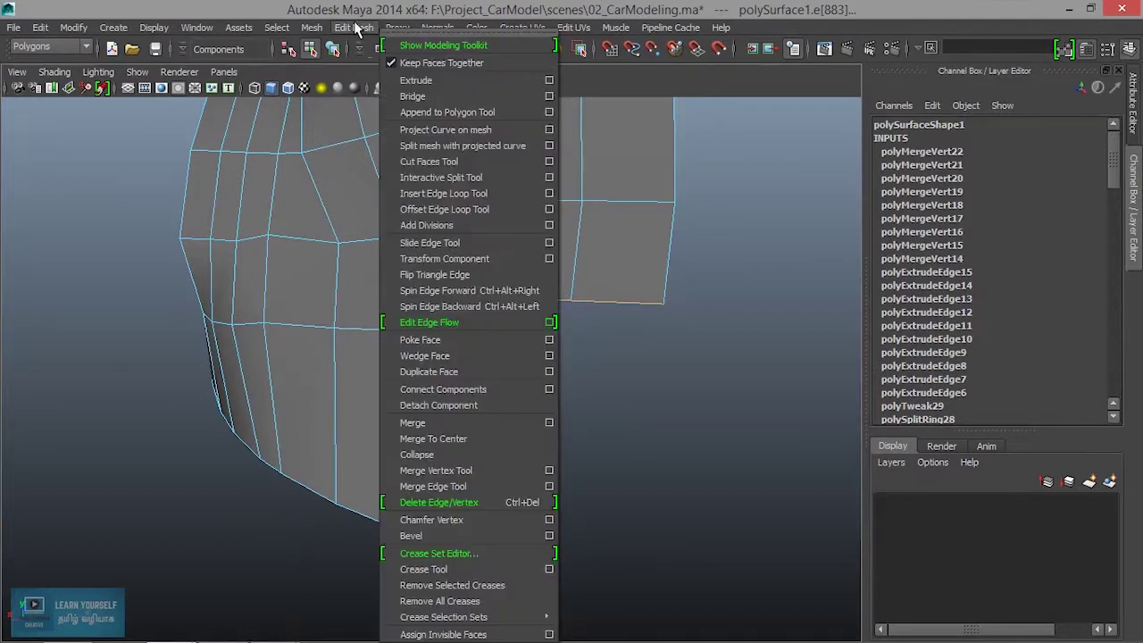
- Extrude the bottom edge, undo each downward pull to keep zero offset, then deselect
click(408, 76)
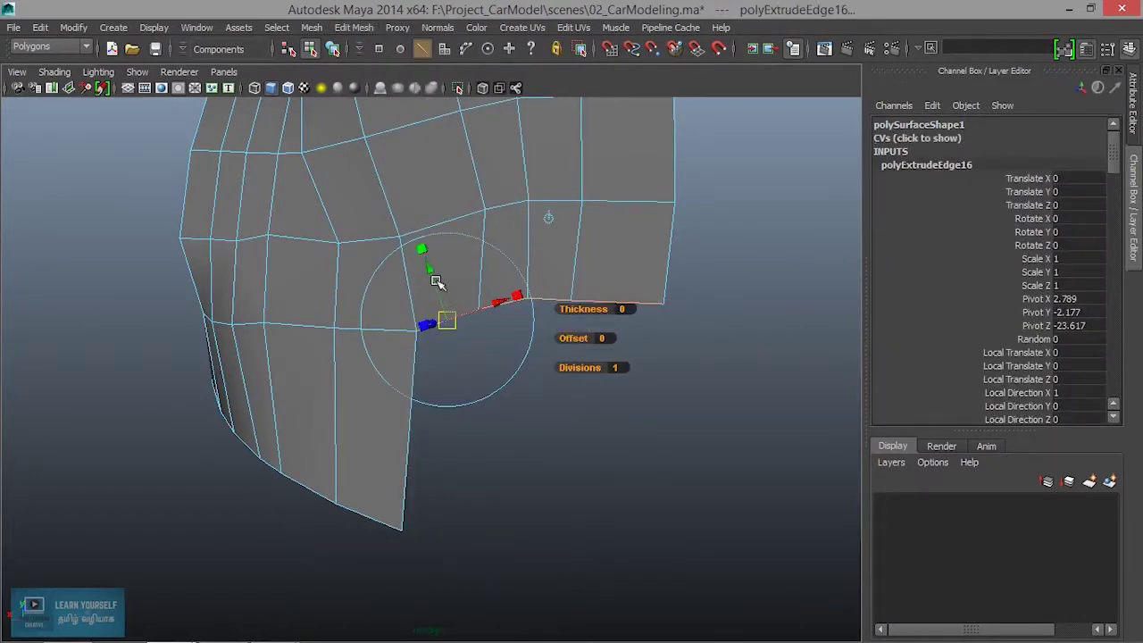
drag(441, 295, 434, 388)
key(ctrl+z)
mouse_move(463, 343)
alt+mouse_down()
mouse_move(399, 359)
mouse_move(413, 457)
alt+mouse_up()
key(ctrl+z)
key(ctrl+z)
key(ctrl+z)
key(ctrl+z)
alt+drag(440, 428, 462, 421)
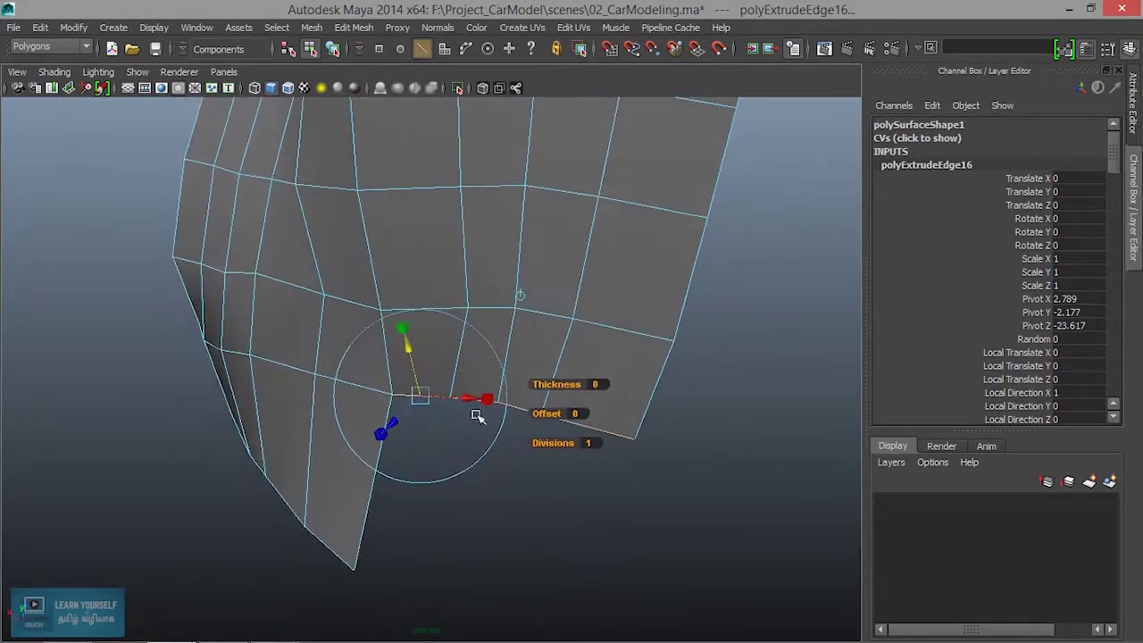
right_drag(616, 243, 616, 207)
alt+drag(561, 383, 505, 376)
key(q)
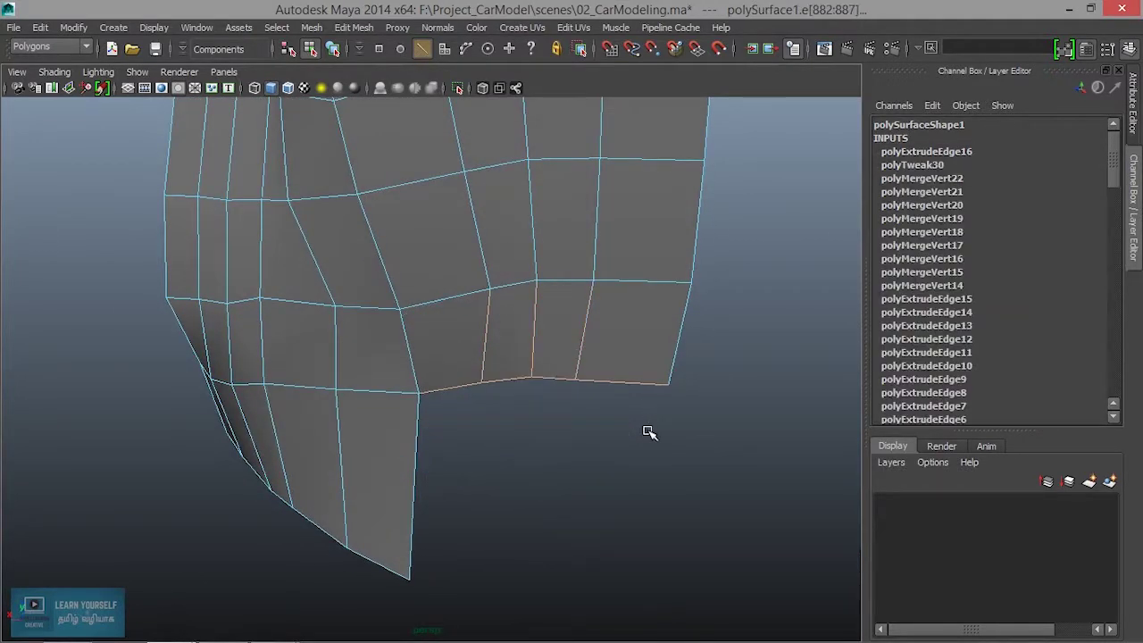
click(649, 432)
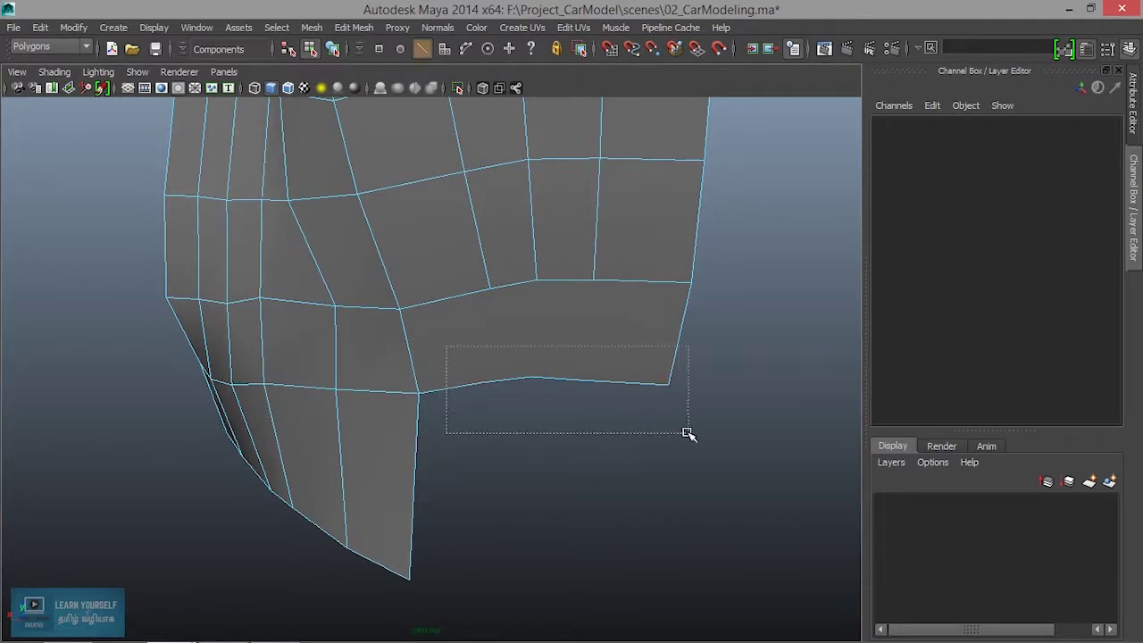
- Select the lower rear face strip, undo a stray edge extrusion, and delete those faces
drag(687, 434, 688, 434)
click(689, 434)
right_drag(643, 245, 637, 230)
mouse_move(599, 364)
alt+mouse_down()
mouse_move(454, 388)
mouse_move(468, 352)
alt+mouse_up()
mouse_move(465, 311)
alt+mouse_down()
mouse_move(498, 265)
mouse_move(536, 158)
mouse_move(531, 372)
mouse_move(556, 397)
alt+mouse_up()
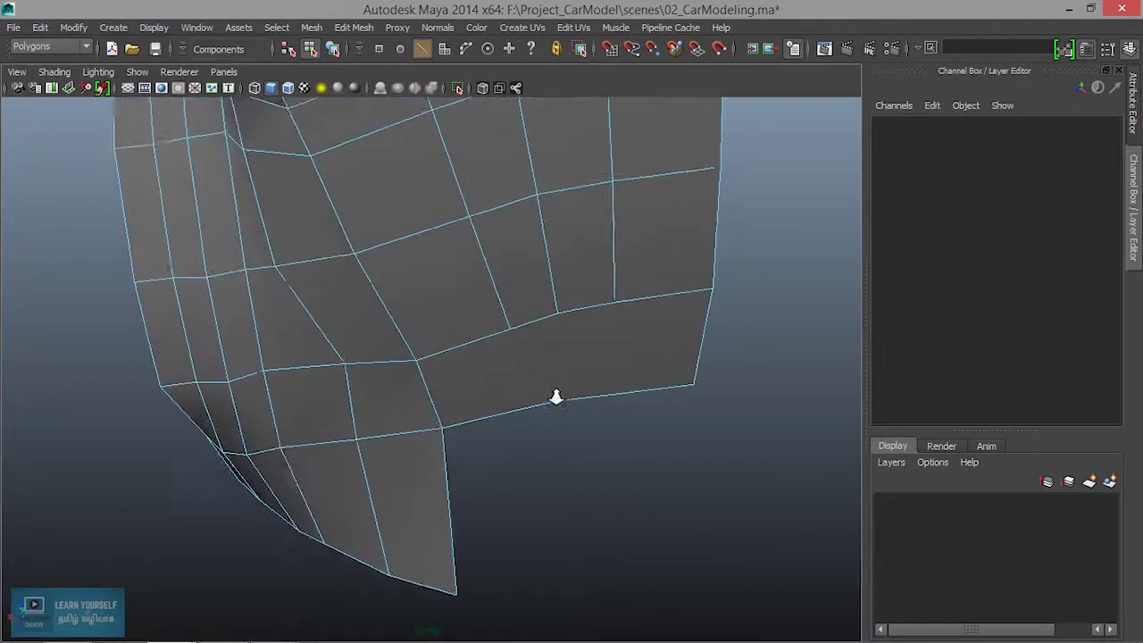
alt+right_drag(556, 397, 584, 409)
click(585, 409)
key(ctrl+e)
key(ctrl+z)
key(ctrl+z)
key(ctrl+z)
key(ctrl+z)
key(ctrl+z)
key(ctrl+z)
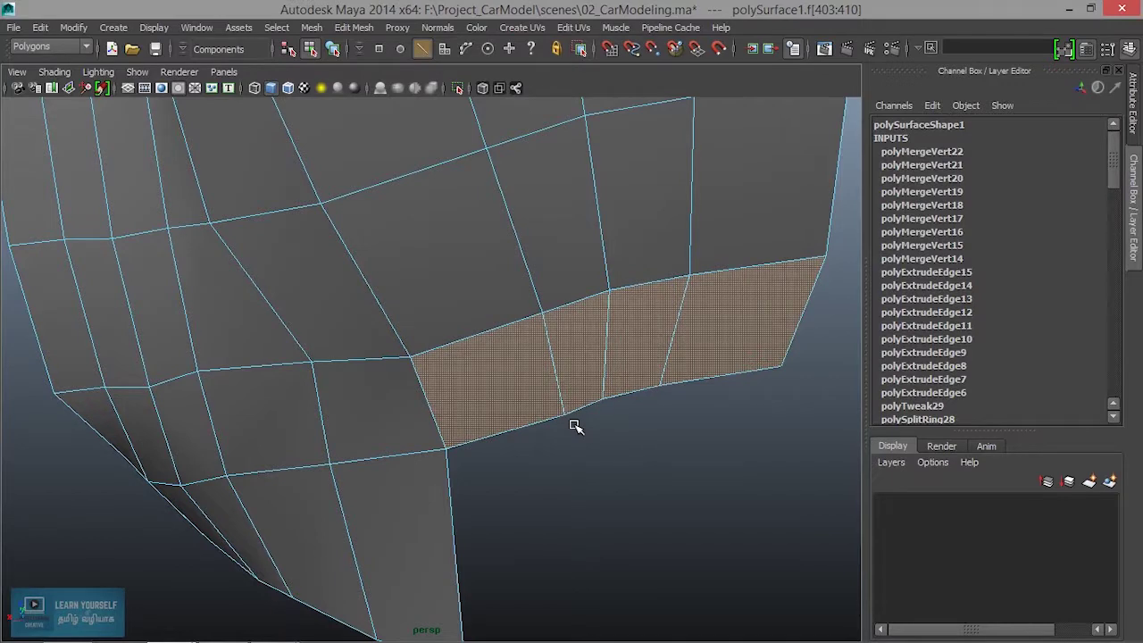
key(Delete)
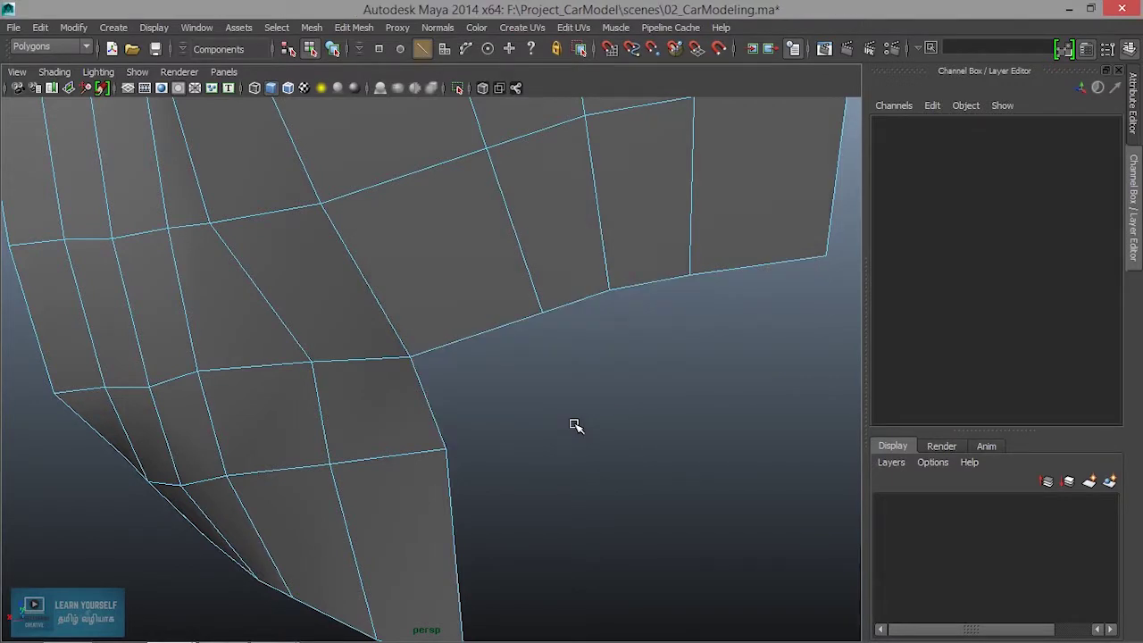
- Select the pillar's open edge in edge mode
mouse_move(584, 432)
alt+mouse_down()
mouse_move(503, 411)
mouse_move(536, 390)
mouse_move(495, 557)
mouse_move(492, 406)
mouse_move(562, 370)
mouse_move(544, 324)
mouse_move(524, 378)
mouse_move(538, 407)
mouse_move(515, 314)
alt+mouse_up()
right_drag(521, 242, 521, 205)
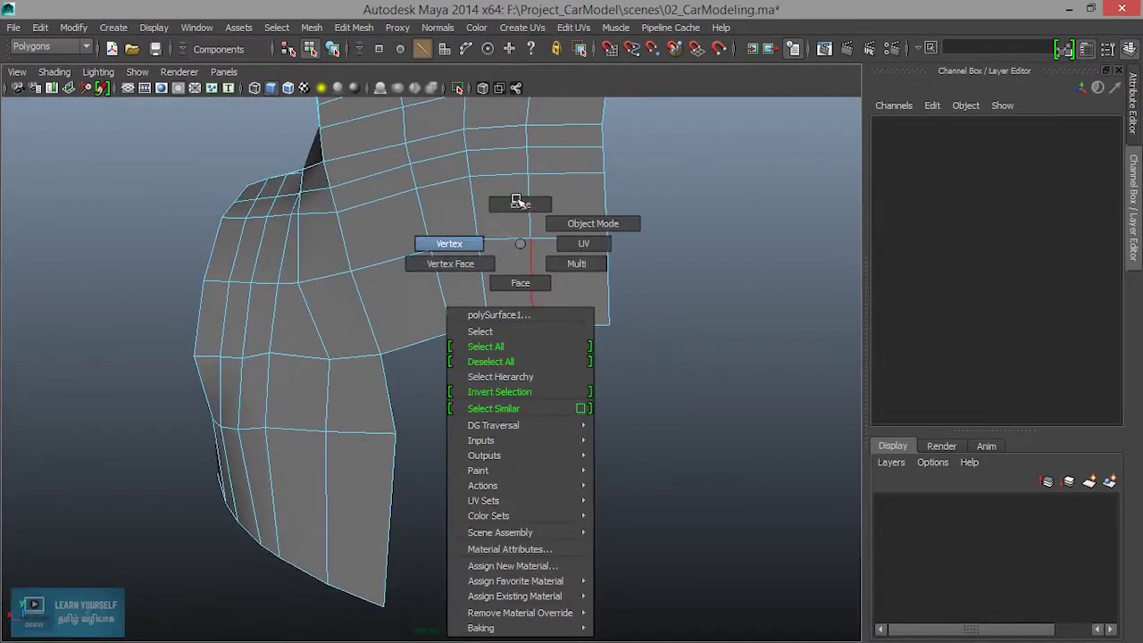
click(387, 393)
- Extrude the pillar's two open edges repeatedly, pulling them sideways toward the neighbouring panel edge
shift+click(389, 487)
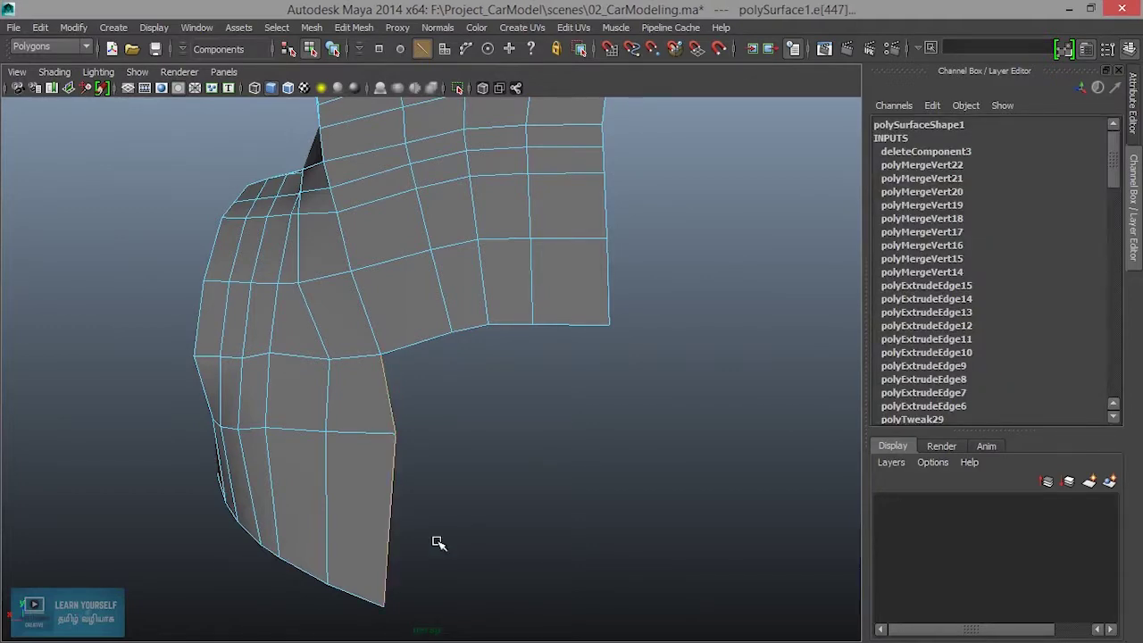
click(374, 28)
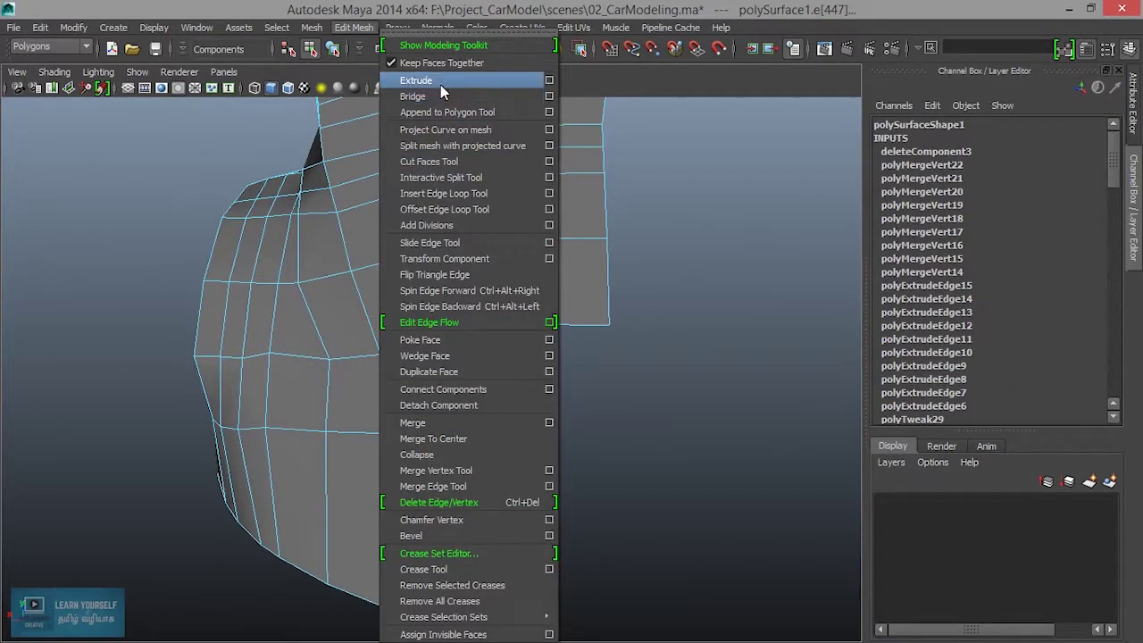
click(440, 80)
mouse_move(439, 393)
mouse_down()
mouse_move(459, 382)
mouse_move(536, 401)
mouse_move(515, 401)
mouse_up()
key(ctrl+e)
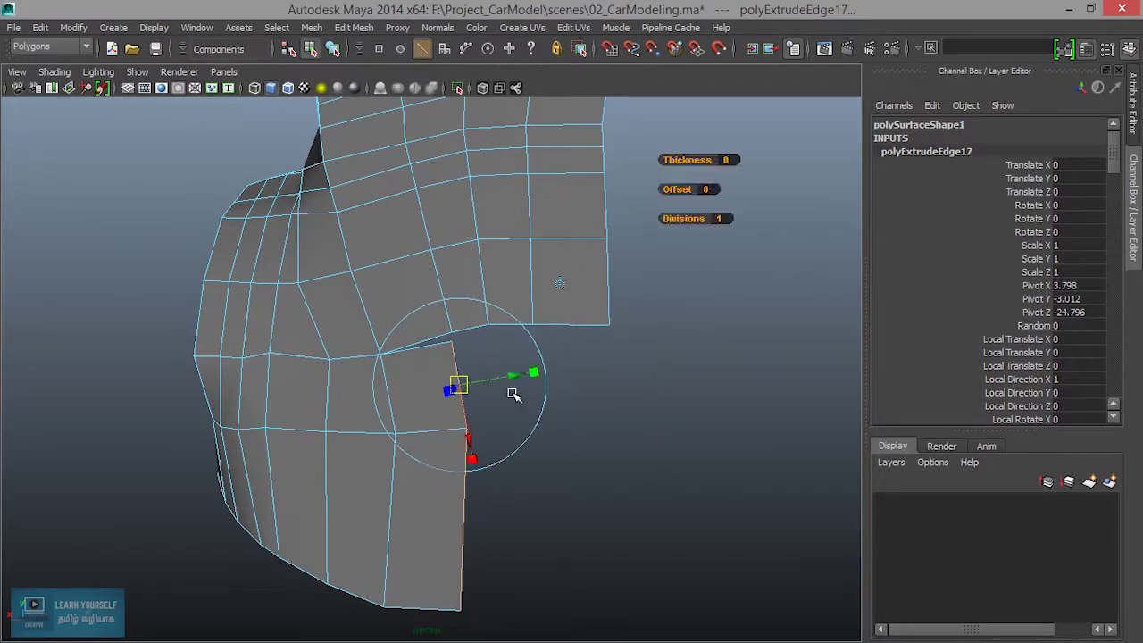
mouse_move(517, 375)
mouse_down()
mouse_move(548, 383)
mouse_move(598, 367)
mouse_move(669, 378)
mouse_up()
key(ctrl+e)
key(ctrl+e)
mouse_move(523, 453)
alt+mouse_down()
mouse_move(643, 447)
mouse_move(509, 503)
mouse_move(590, 467)
mouse_move(519, 457)
alt+mouse_up()
right_drag(497, 378, 456, 252)
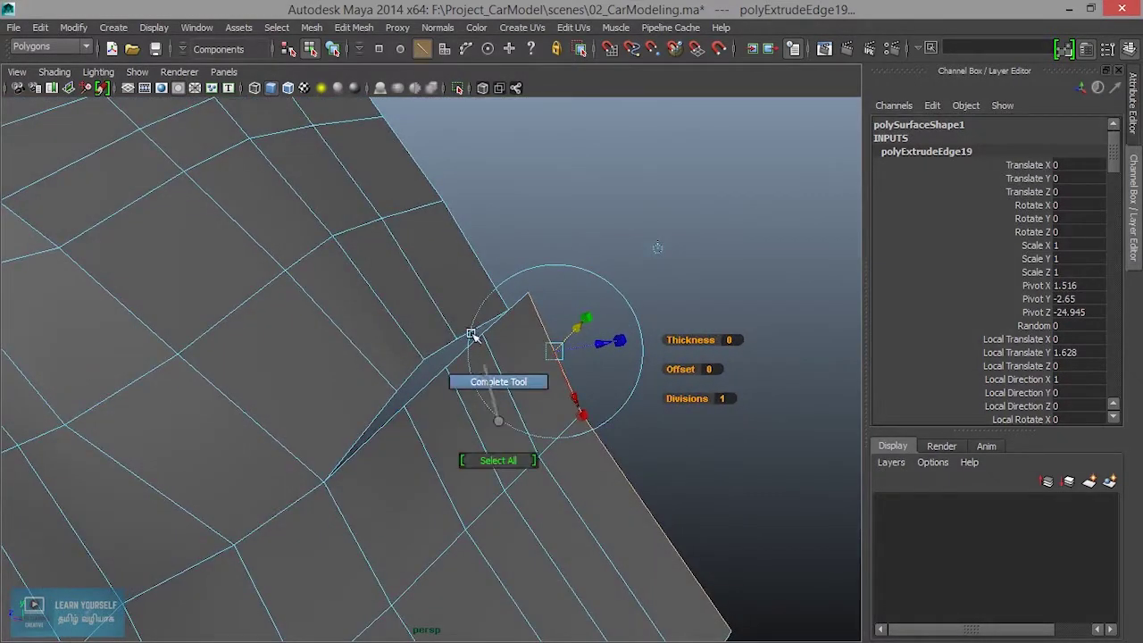
click(354, 27)
click(465, 488)
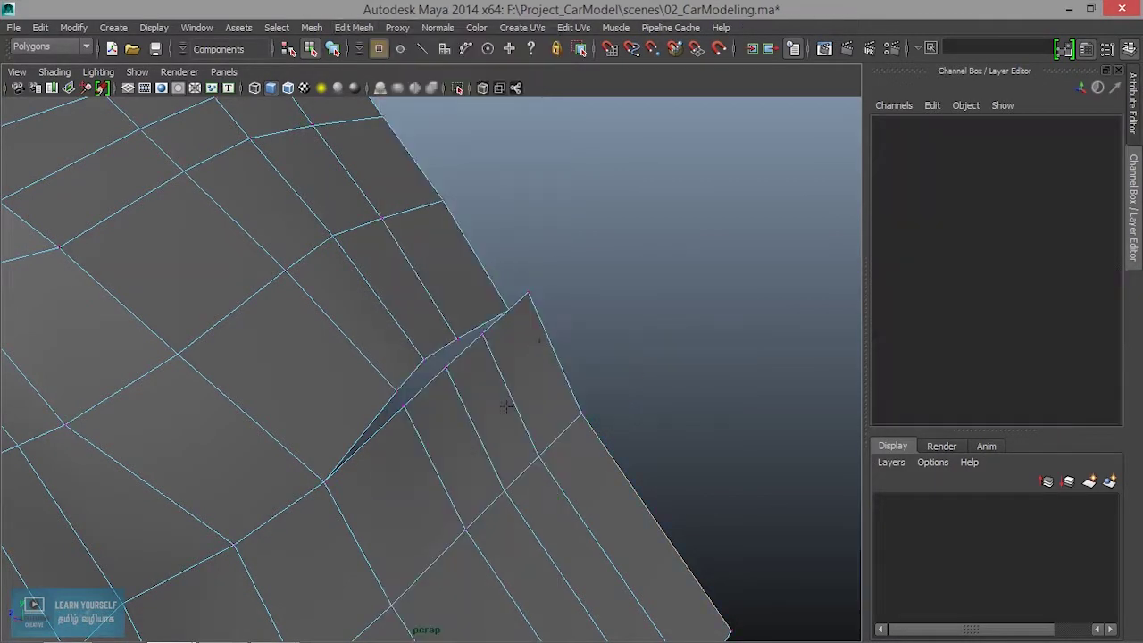
- Merge the extruded pillar edge's stray sliver vertex into the neighbouring vertex below
click(505, 310)
mouse_move(491, 384)
alt+mouse_down()
mouse_move(491, 368)
mouse_move(457, 389)
alt+mouse_up()
drag(453, 336, 430, 369)
drag(402, 416, 457, 481)
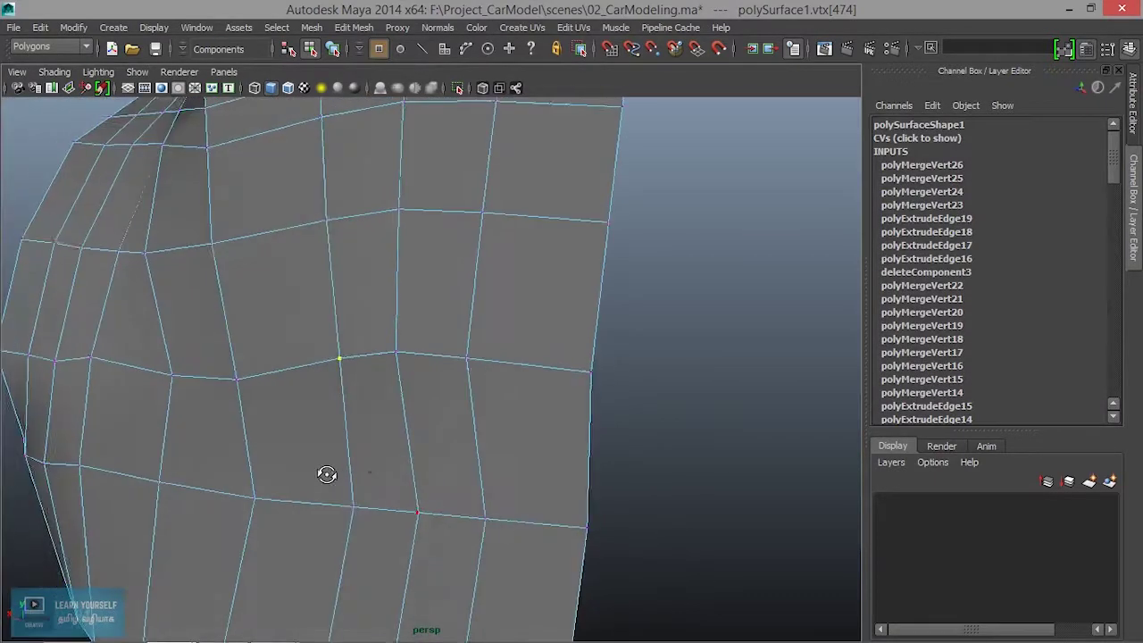
- Return to Object Mode, select the car body and tumble around the whole car
right_drag(439, 268, 520, 235)
click(411, 408)
mouse_move(434, 477)
alt+mouse_down()
mouse_move(294, 475)
mouse_move(306, 452)
mouse_move(515, 490)
mouse_move(256, 474)
mouse_move(301, 459)
mouse_move(518, 497)
mouse_move(660, 463)
mouse_move(577, 484)
alt+mouse_up()
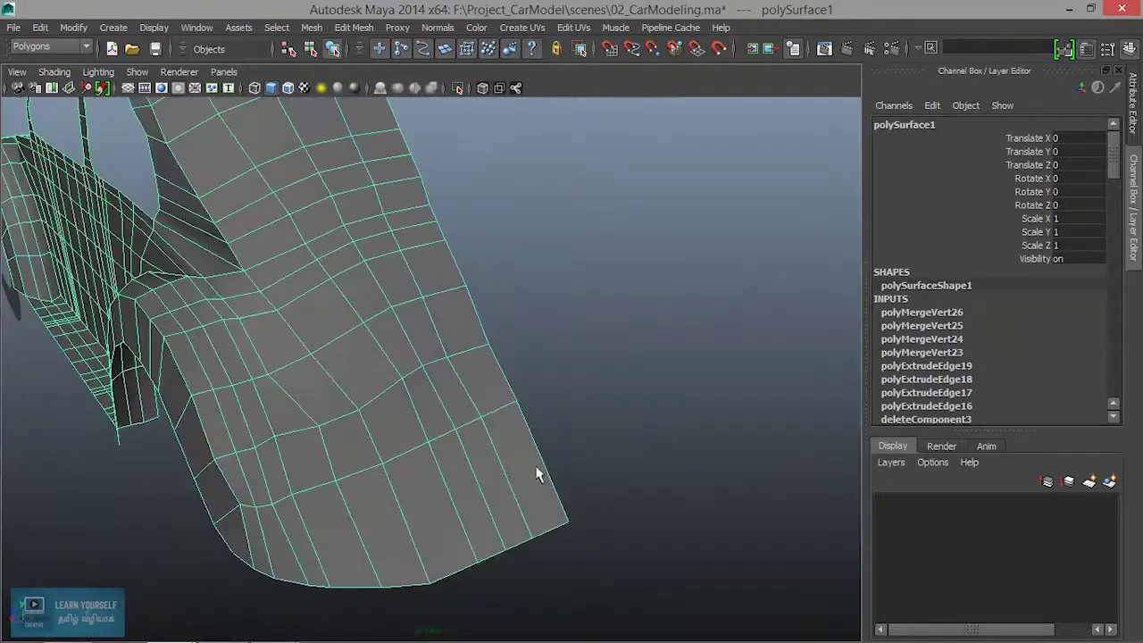
mouse_move(350, 476)
alt+mouse_down()
mouse_move(447, 452)
mouse_move(437, 448)
alt+mouse_up()
- Maximize the top orthographic view and zoom in on the rear body
key(space)
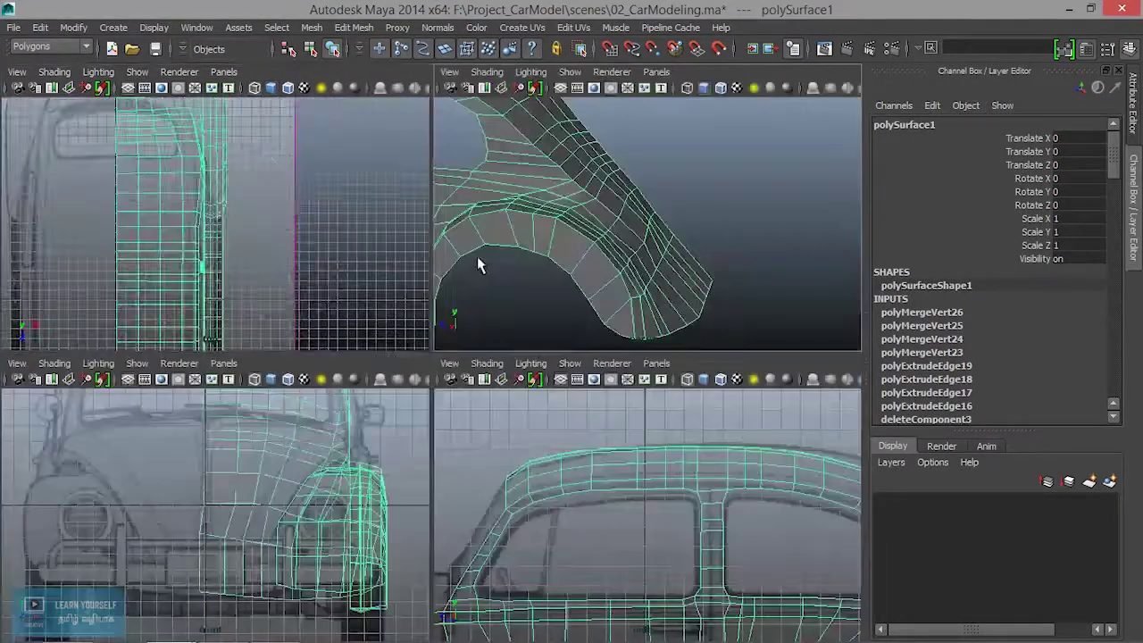
key(space)
scroll(342, 300, down, 2)
scroll(415, 471, up, 2)
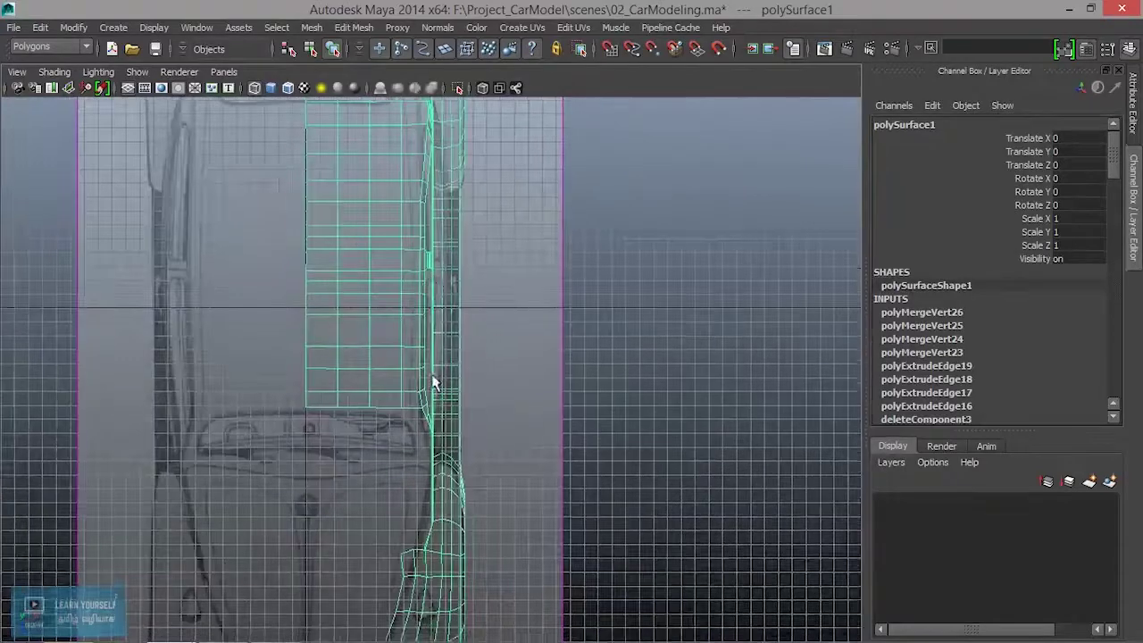
scroll(435, 378, up, 2)
scroll(439, 468, up, 2)
scroll(449, 392, up, 1)
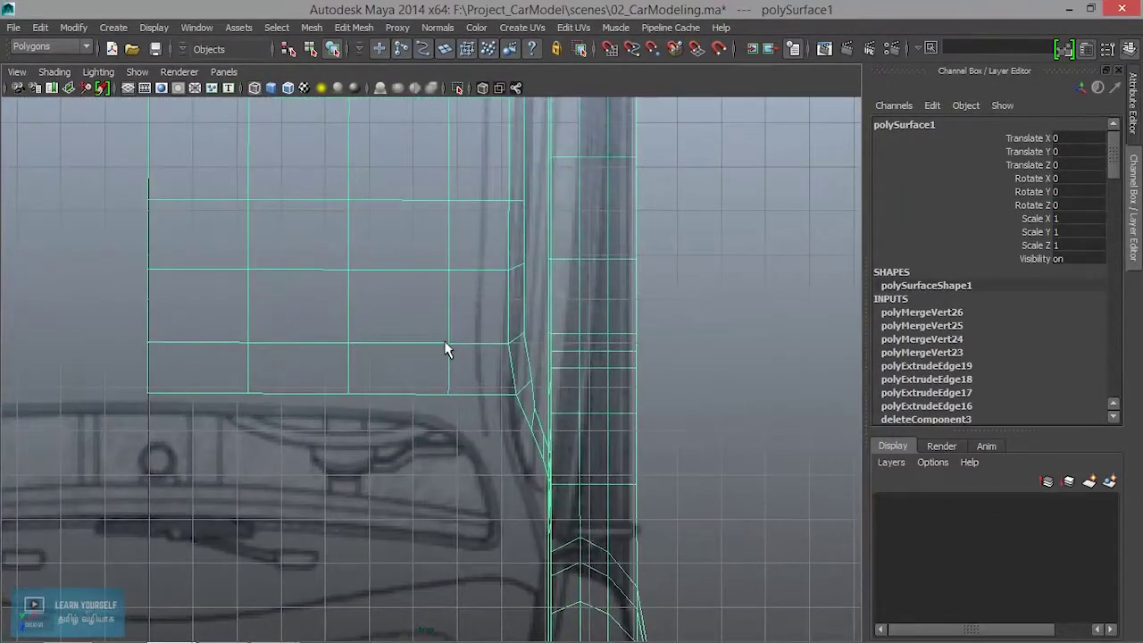
- In Vertex mode, push the two window-corner side vertices outward along X to the blueprint outline
right_drag(439, 245, 369, 248)
click(450, 397)
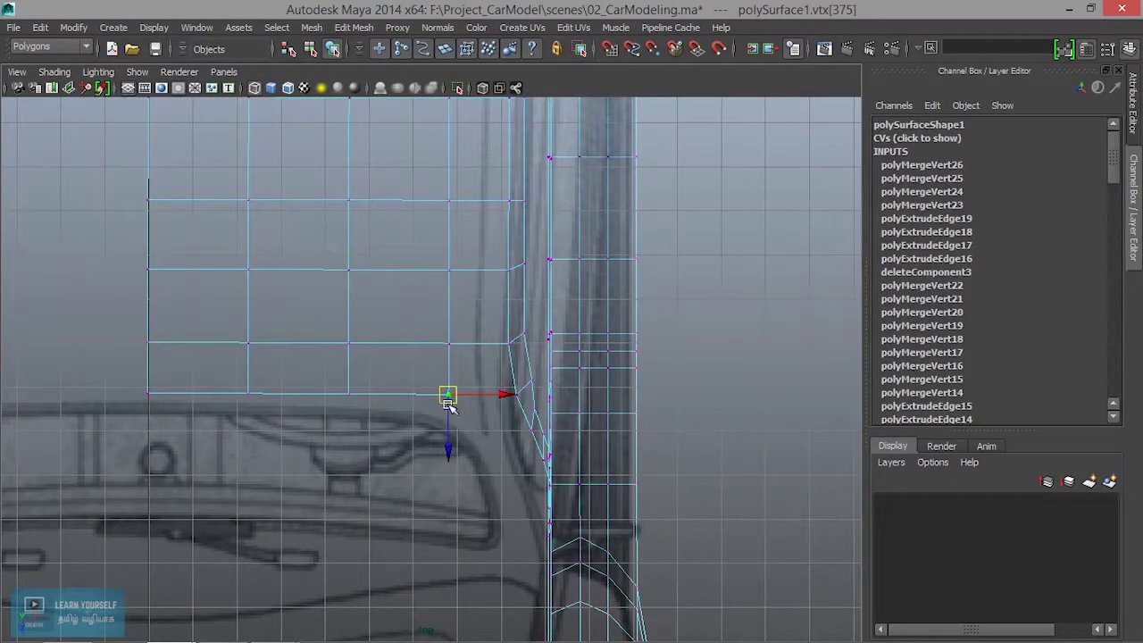
drag(502, 395, 529, 397)
click(449, 345)
drag(502, 344, 529, 347)
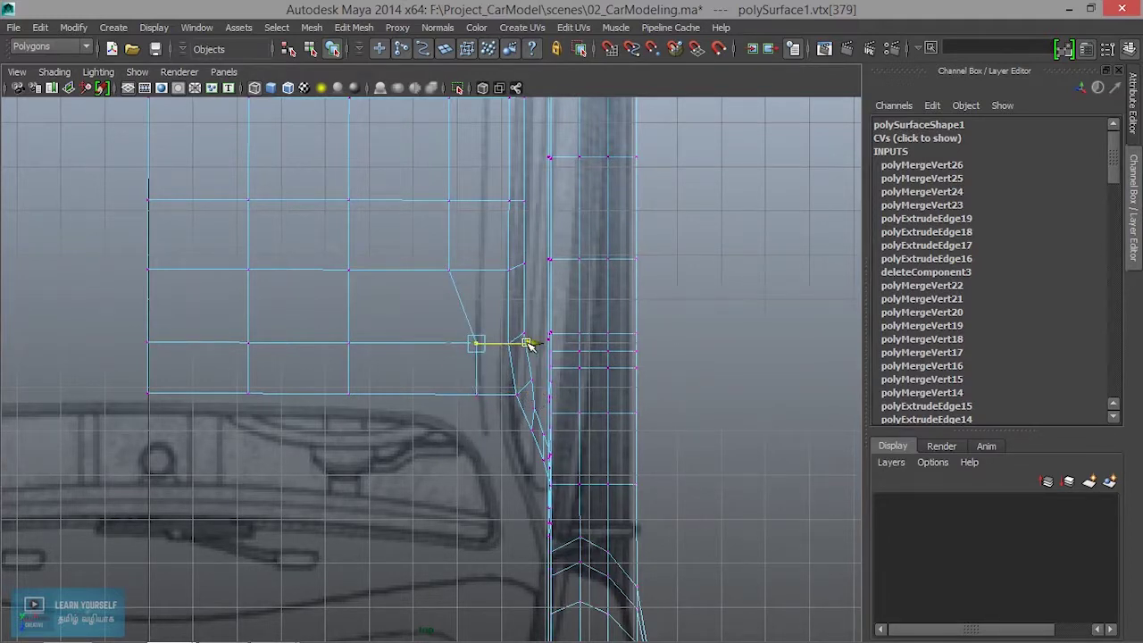
- Push the next side vertices outward onto the top blueprint's body line
alt+middle_drag(461, 272, 445, 444)
click(434, 409)
drag(490, 413, 522, 410)
alt+middle_drag(522, 410, 504, 562)
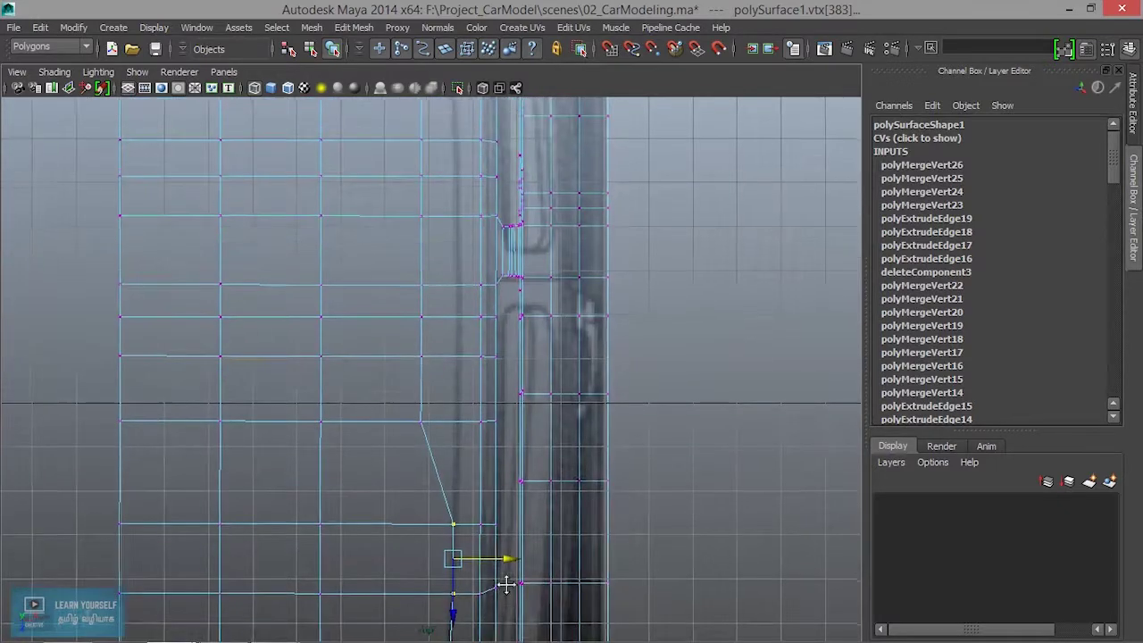
drag(396, 342, 473, 451)
drag(474, 393, 511, 393)
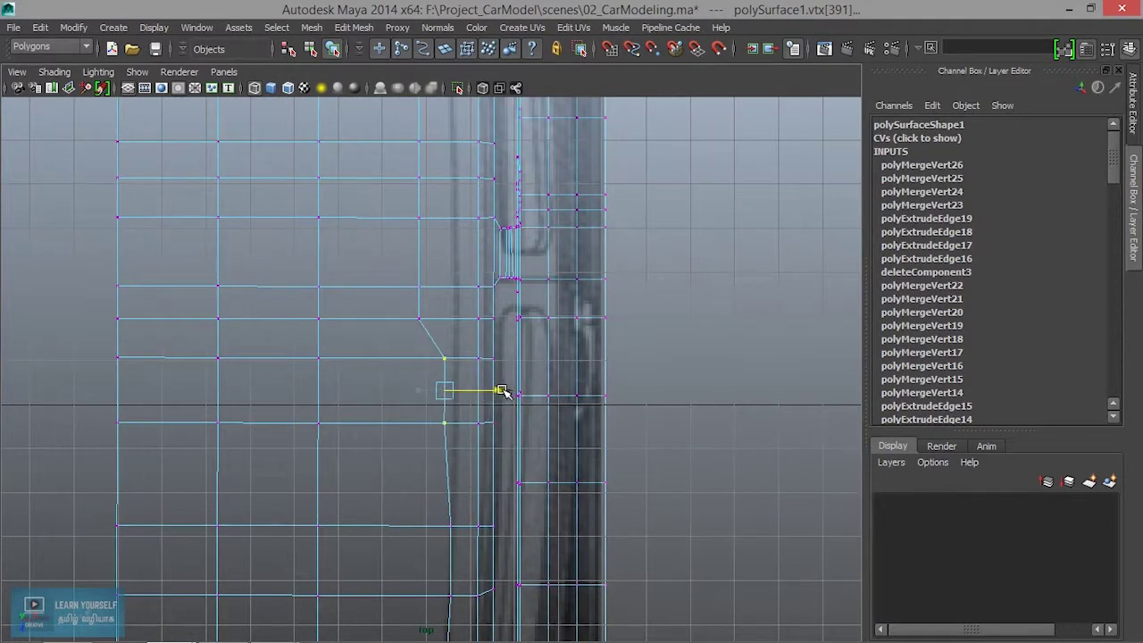
alt+middle_drag(511, 393, 515, 505)
mouse_move(402, 386)
mouse_down()
mouse_move(453, 441)
mouse_move(492, 420)
mouse_move(515, 423)
mouse_up()
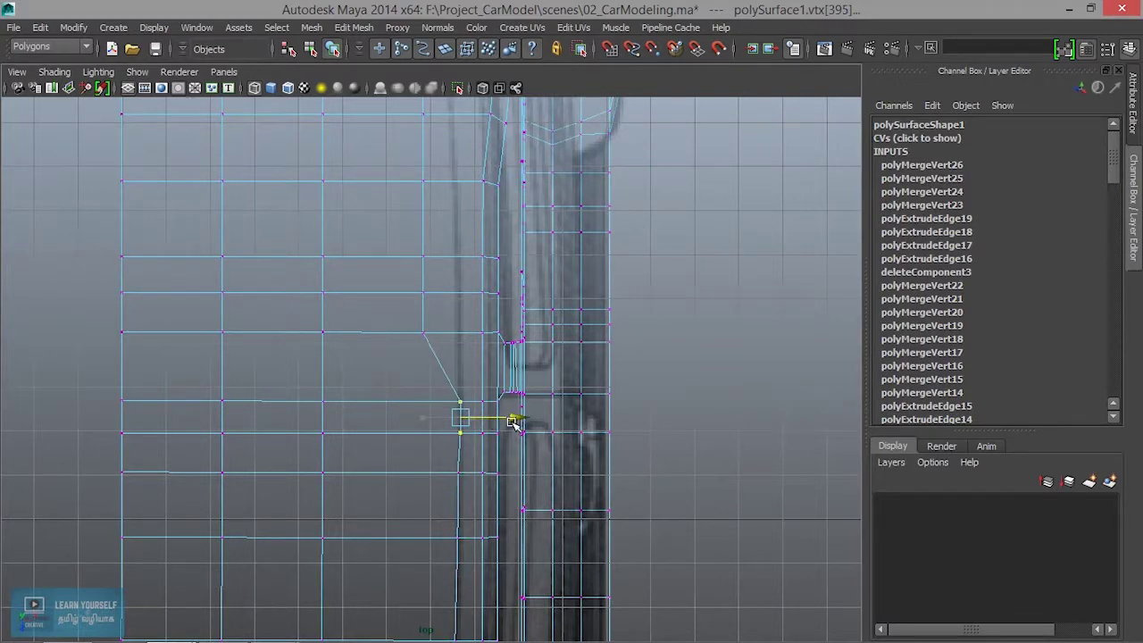
- Slide the next two vertex columns outward to the blueprint outline
alt+middle_drag(516, 422, 536, 532)
drag(422, 344, 466, 472)
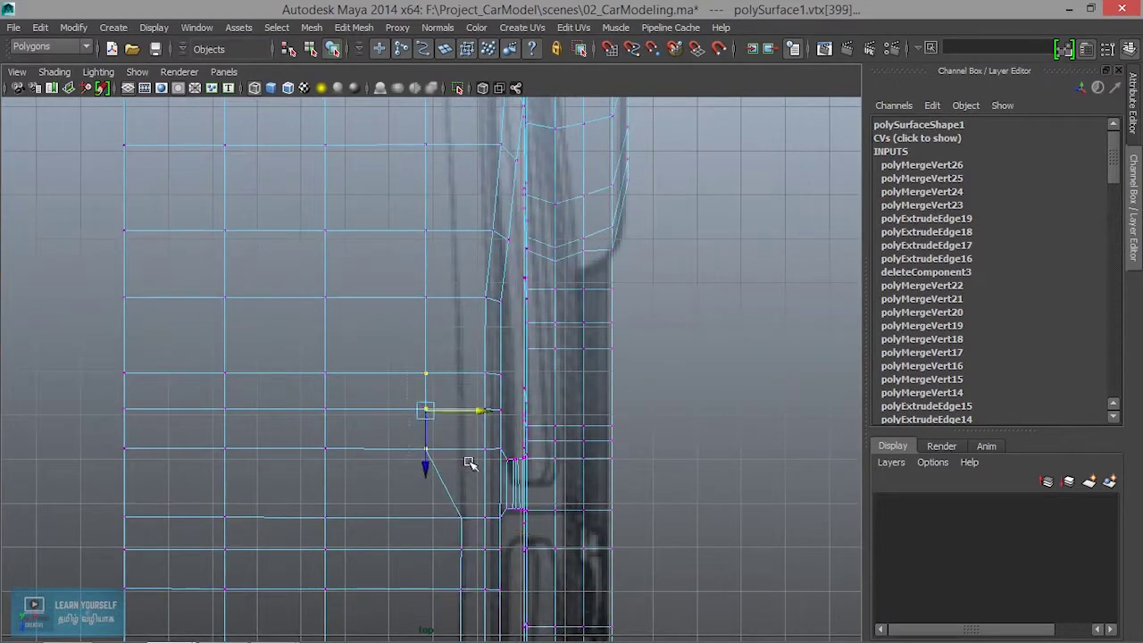
drag(483, 413, 518, 417)
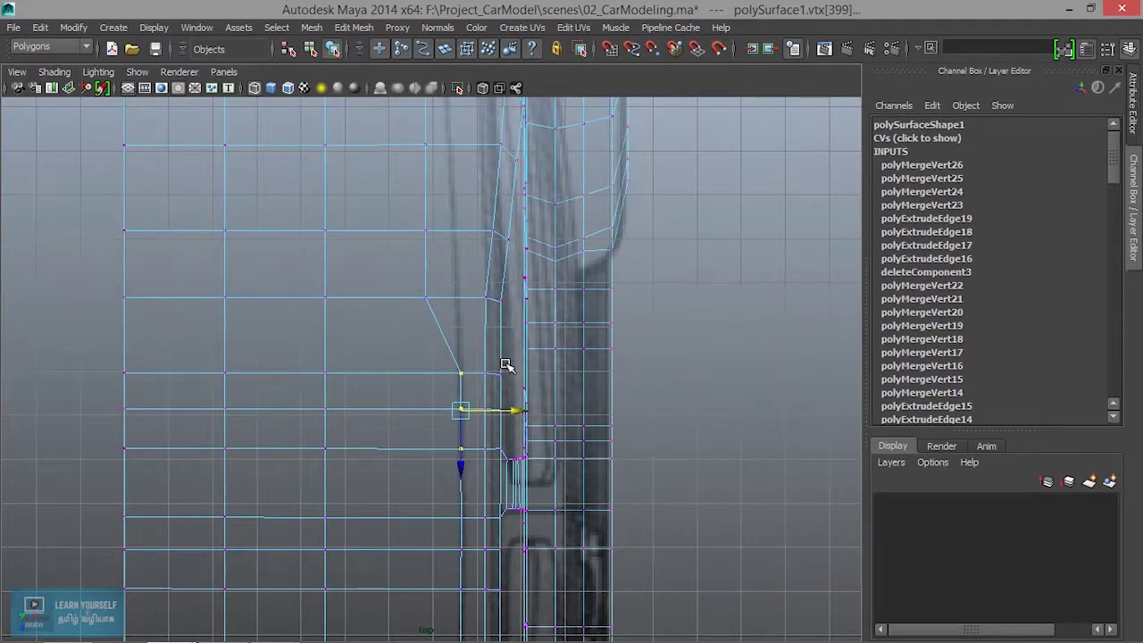
alt+middle_drag(507, 366, 366, 361)
drag(468, 506, 497, 460)
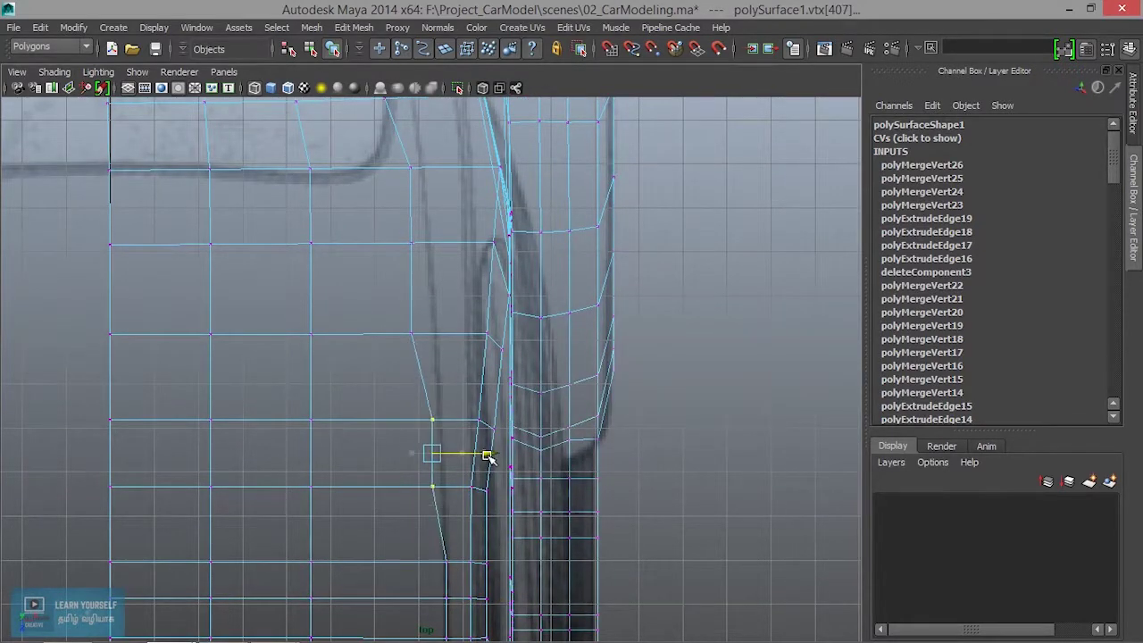
- Nudge the remaining side vertices outward up to the curved corner area
mouse_move(400, 324)
mouse_down()
mouse_move(444, 356)
mouse_move(494, 334)
mouse_up()
alt+middle_drag(494, 334, 505, 589)
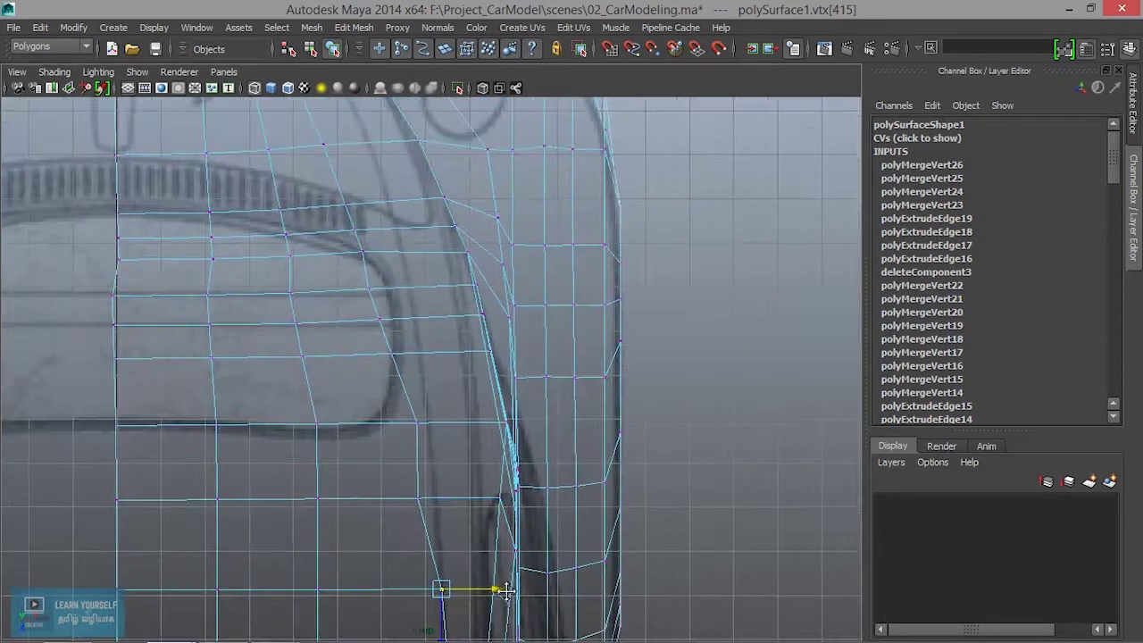
mouse_move(399, 480)
mouse_down()
mouse_move(451, 527)
mouse_move(425, 503)
mouse_move(435, 502)
mouse_up()
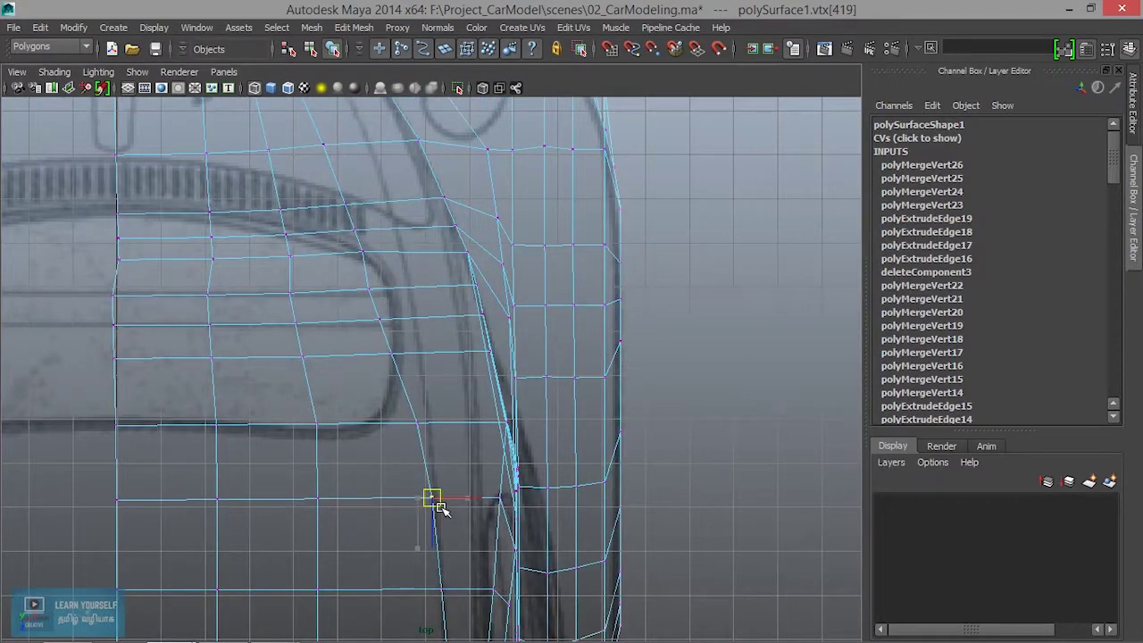
mouse_move(402, 412)
mouse_down()
mouse_move(451, 446)
mouse_move(425, 425)
mouse_up()
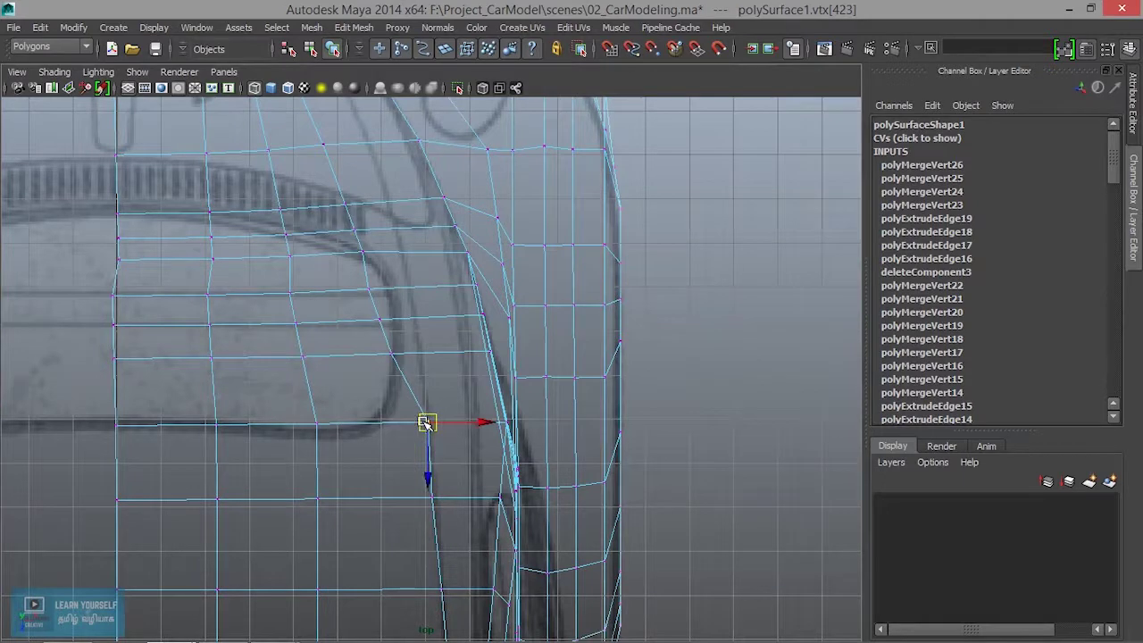
alt+middle_drag(426, 423, 435, 485)
mouse_move(441, 450)
mouse_down()
mouse_move(476, 488)
mouse_move(471, 467)
mouse_up()
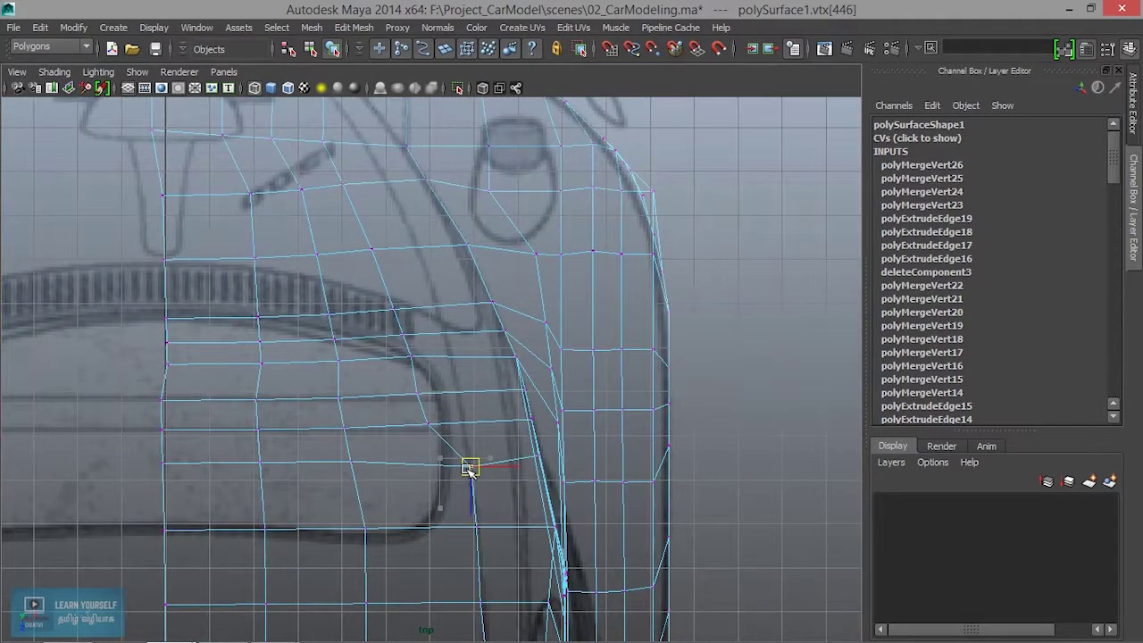
- Move the lower curve vertices onto the blueprint's curved outline, undoing one mistaken downward move
click(423, 426)
drag(423, 425, 465, 429)
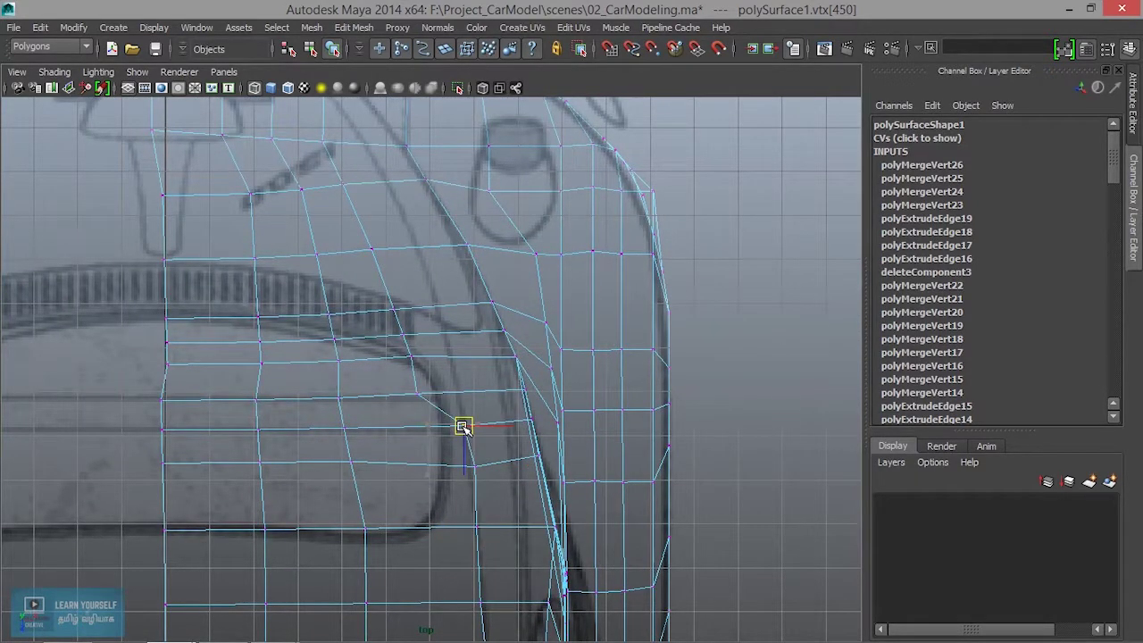
alt+middle_drag(457, 429, 467, 534)
click(447, 480)
drag(447, 480, 479, 474)
click(490, 520)
drag(490, 541, 502, 561)
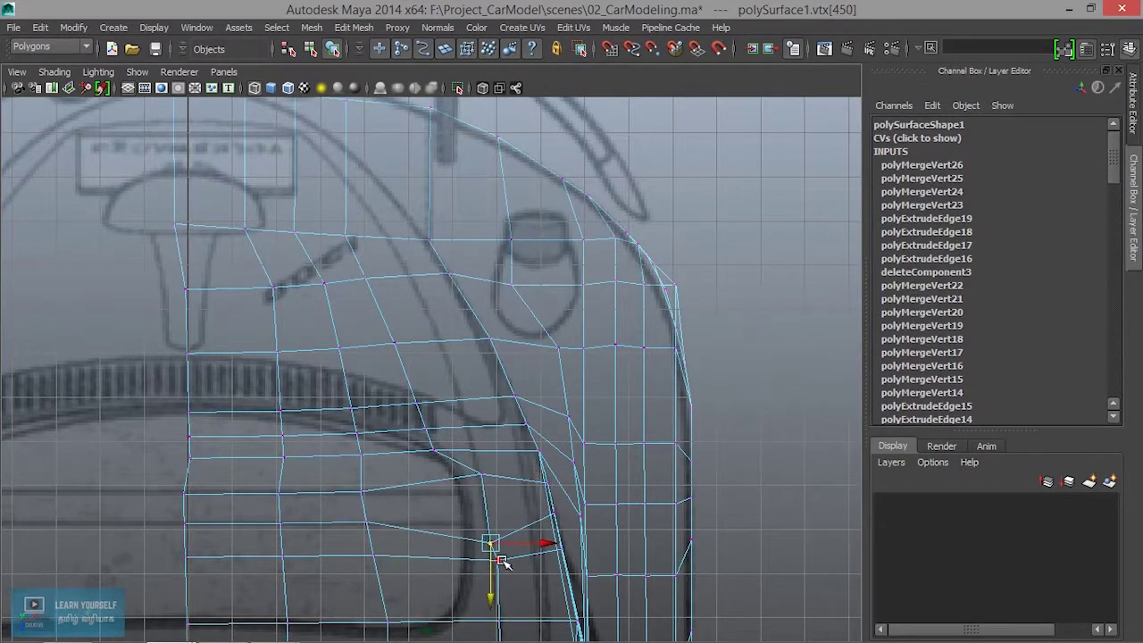
key(ctrl+z)
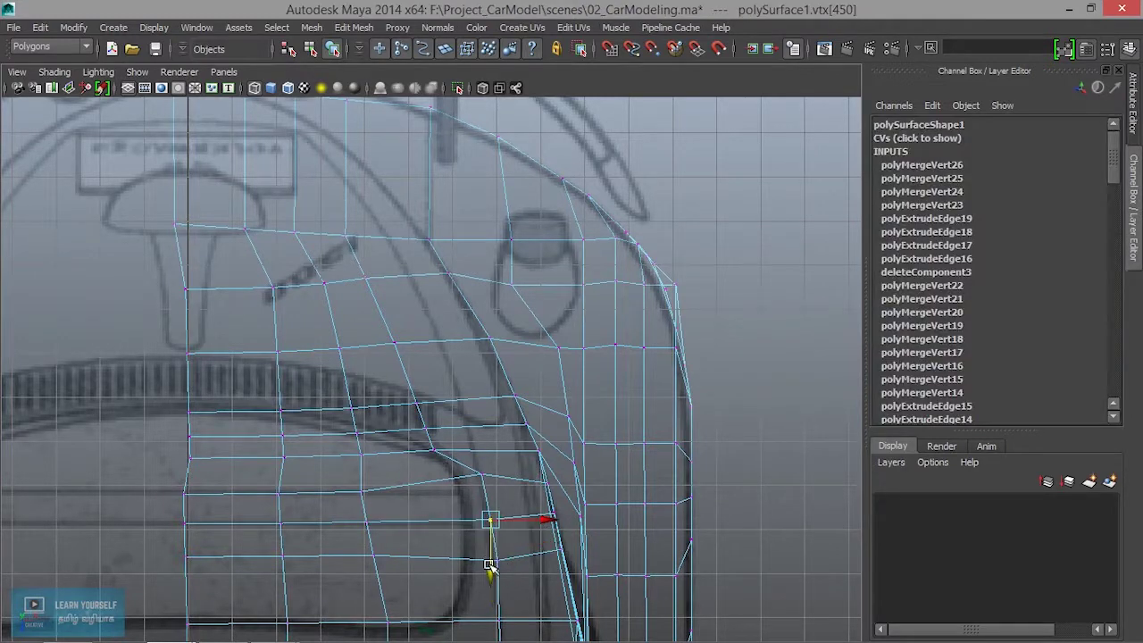
click(500, 562)
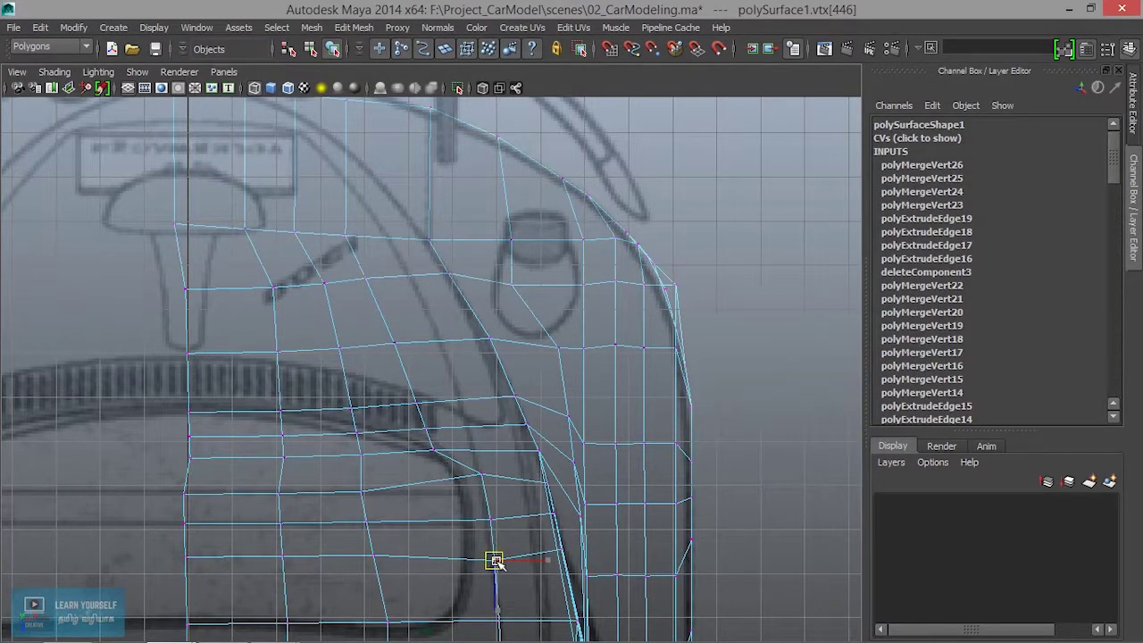
- Move the vertices further up the curve up and right to follow the blueprint line
click(440, 449)
drag(441, 449, 466, 447)
mouse_move(408, 415)
mouse_down()
mouse_move(451, 438)
mouse_move(475, 409)
mouse_move(464, 422)
mouse_up()
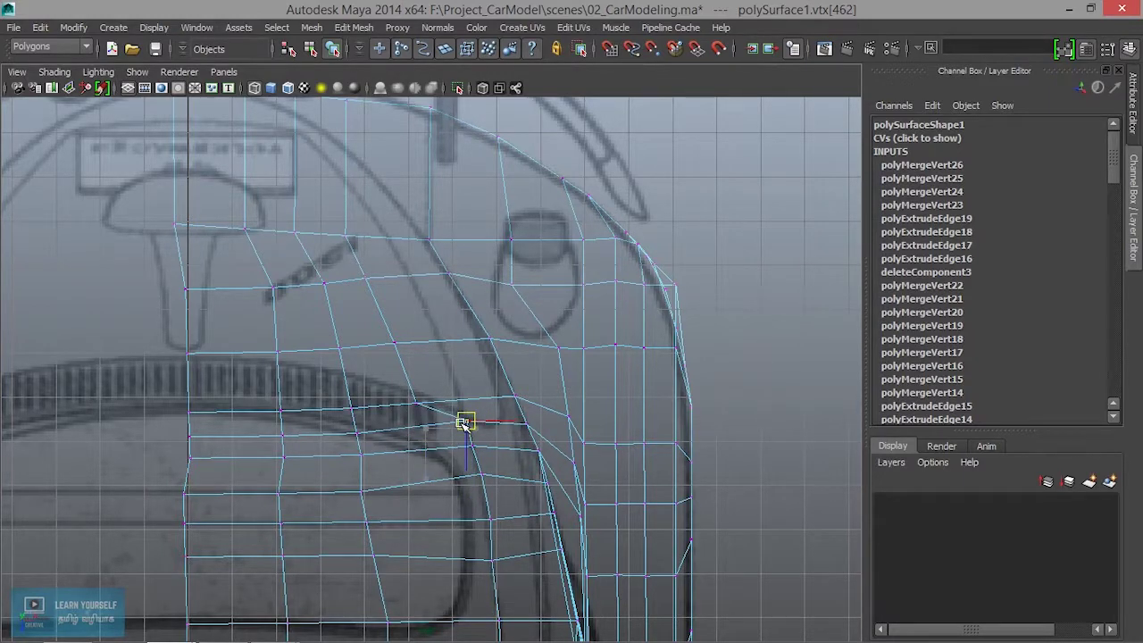
drag(441, 408, 456, 370)
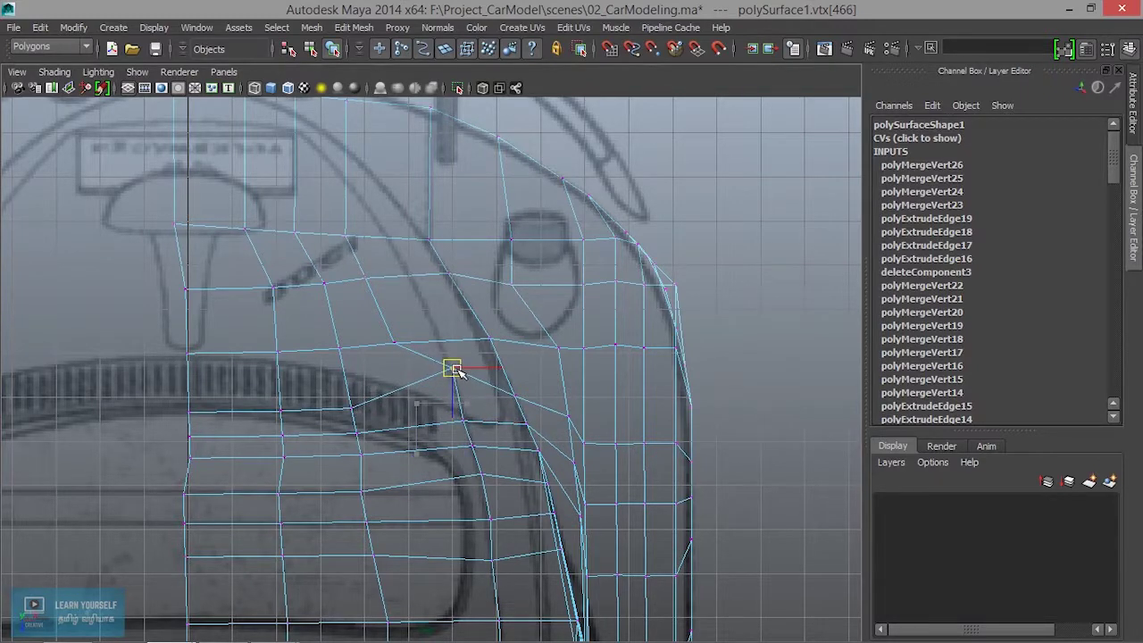
click(393, 343)
drag(393, 343, 429, 319)
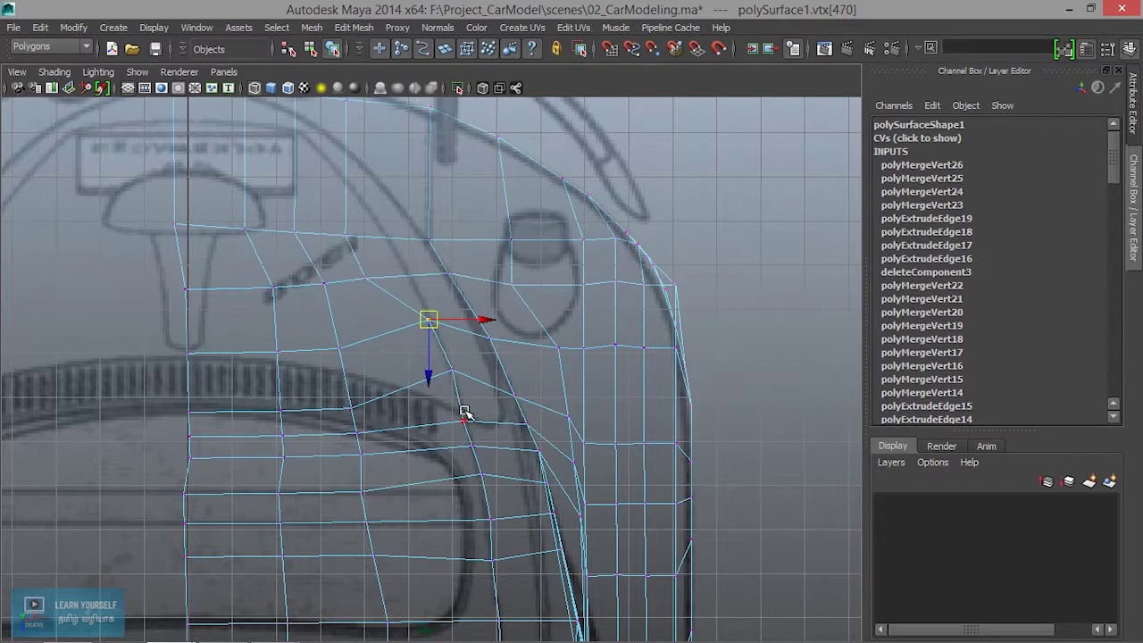
alt+middle_drag(456, 402, 536, 543)
scroll(460, 460, up, 2)
click(407, 374)
- Raise a vertex toward the outline, undo a wrong move, and place its neighbour on the outline
drag(414, 378, 399, 297)
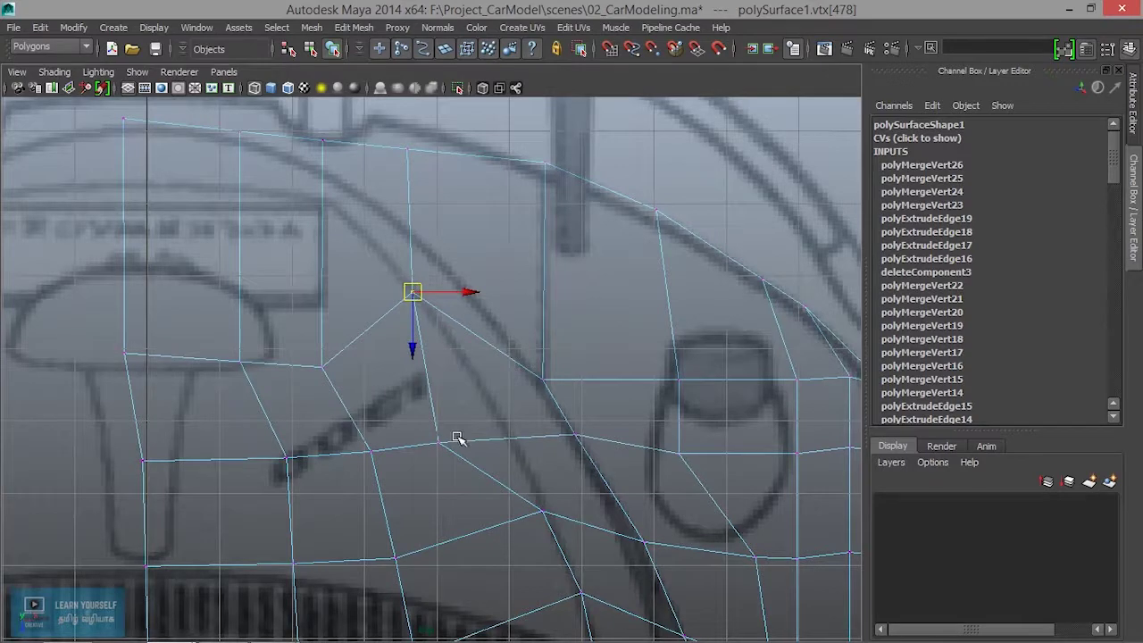
scroll(456, 437, down, 3)
drag(427, 418, 481, 424)
key(ctrl+z)
scroll(439, 438, up, 3)
click(436, 427)
drag(437, 426, 490, 417)
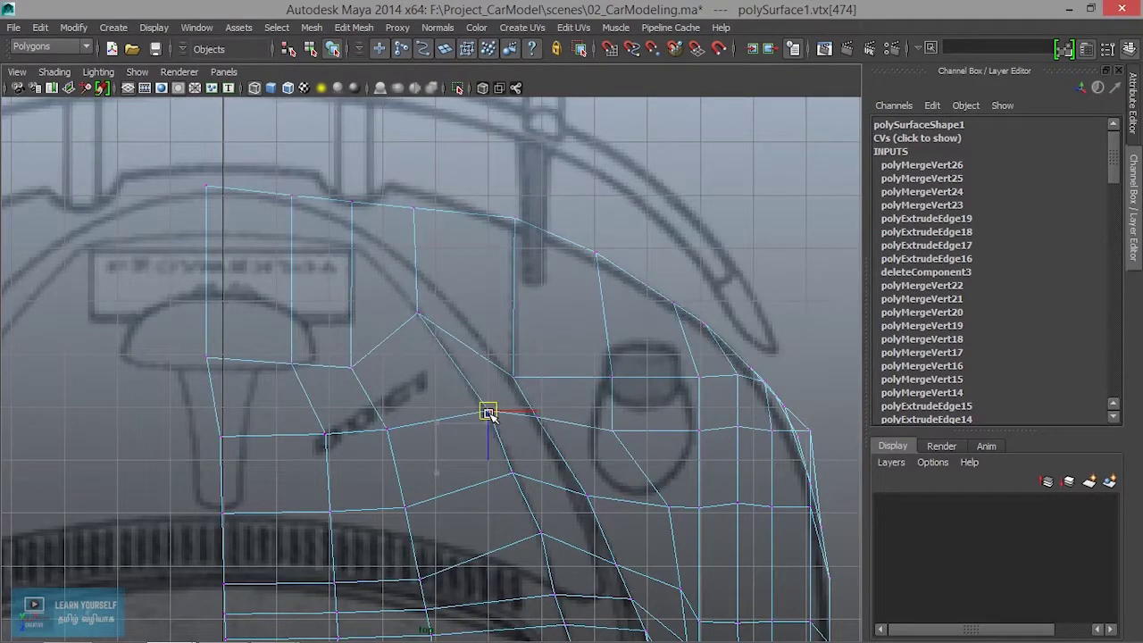
- Raise the next row of vertices up toward the blueprint outline
scroll(420, 384, up, 2)
click(406, 452)
drag(405, 452, 410, 391)
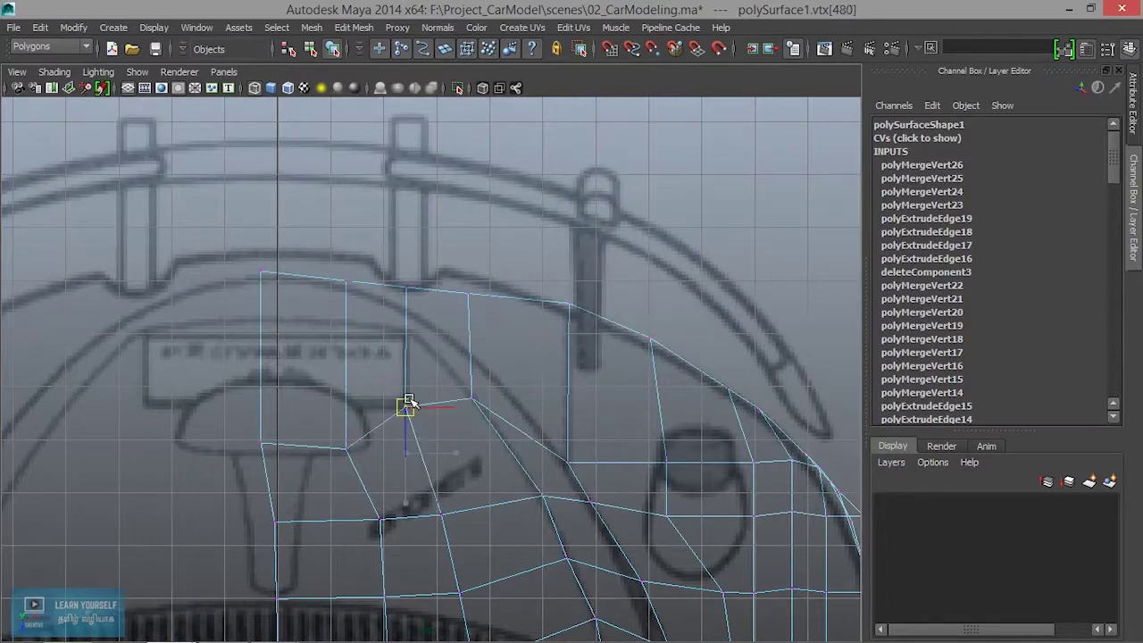
click(346, 446)
drag(346, 446, 351, 314)
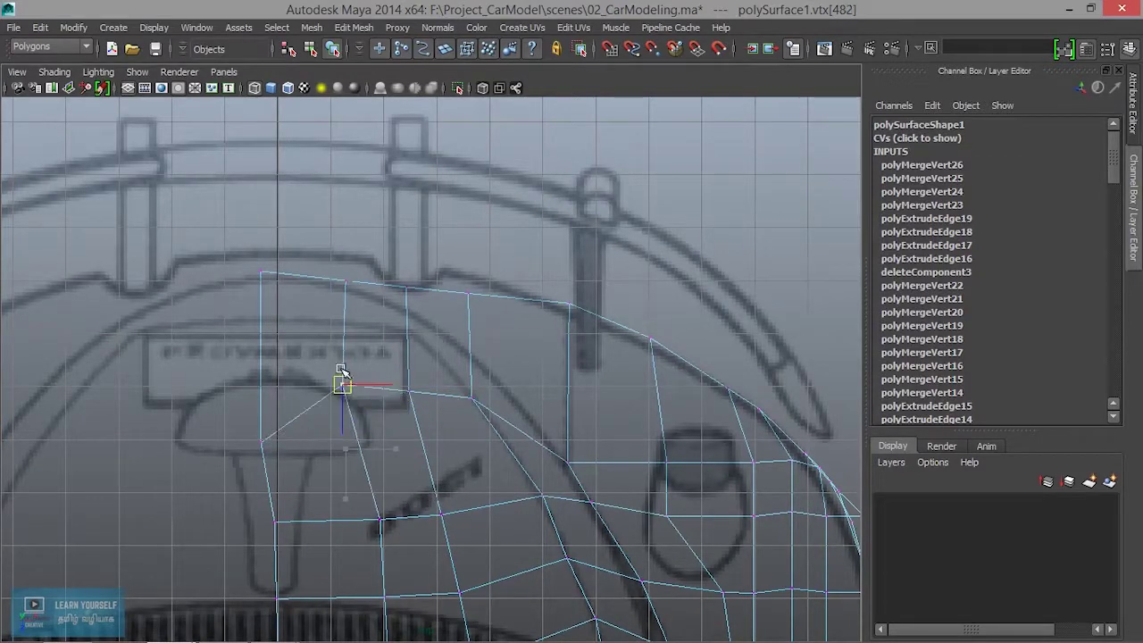
click(409, 389)
drag(409, 390, 410, 335)
click(261, 438)
drag(261, 438, 276, 319)
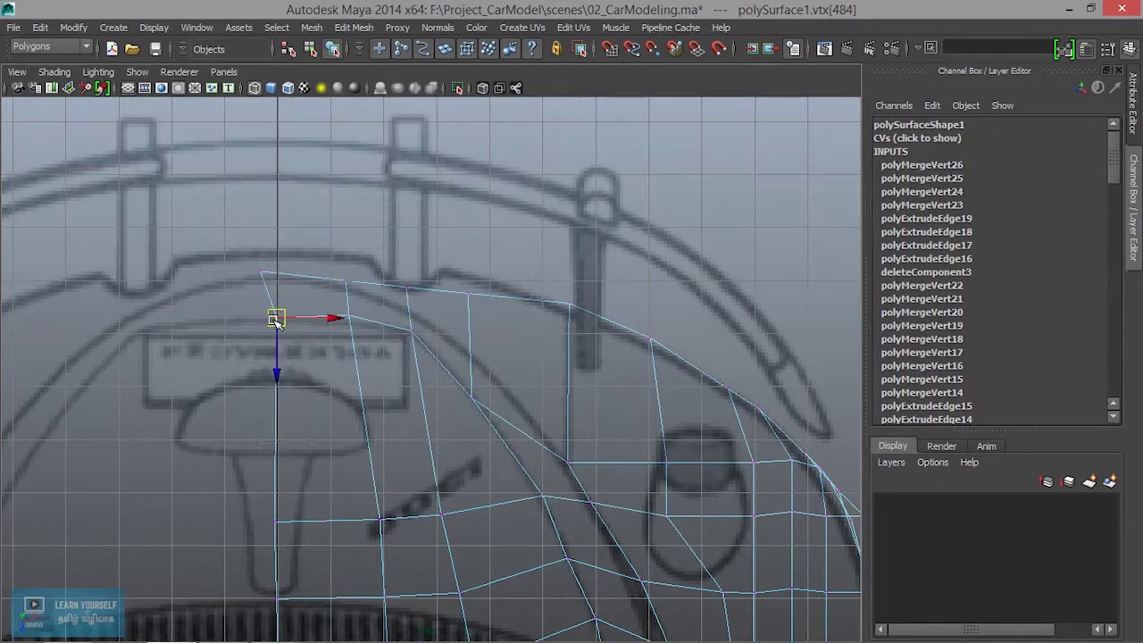
- With V point snapping, snap centre-line vertices onto their neighbouring points
scroll(328, 406, up, 2)
key(v)
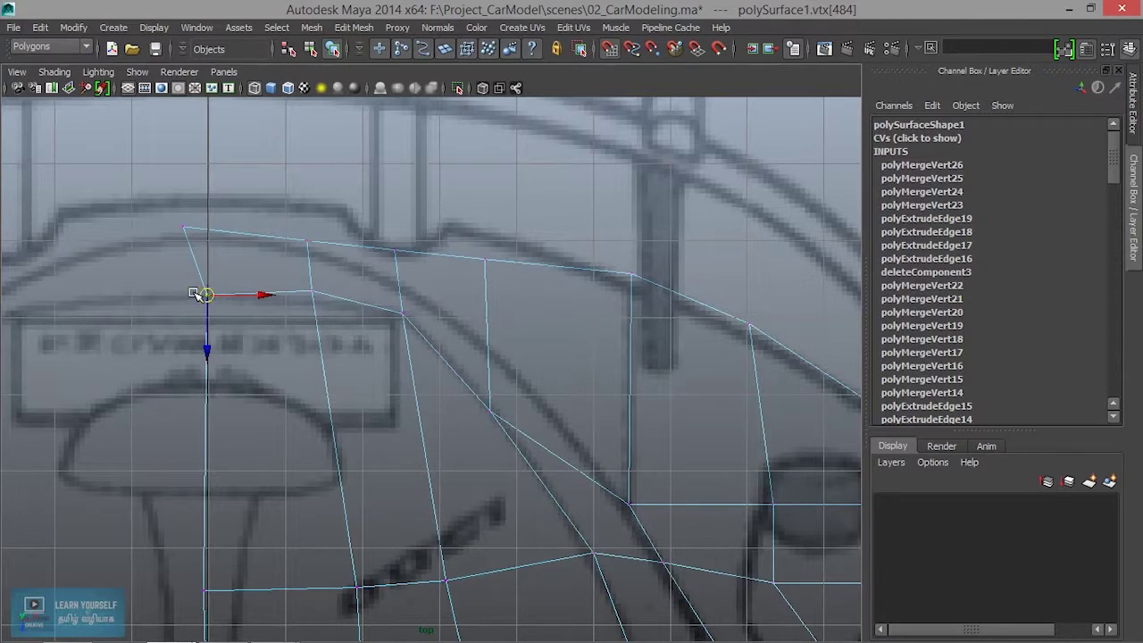
drag(228, 298, 223, 298)
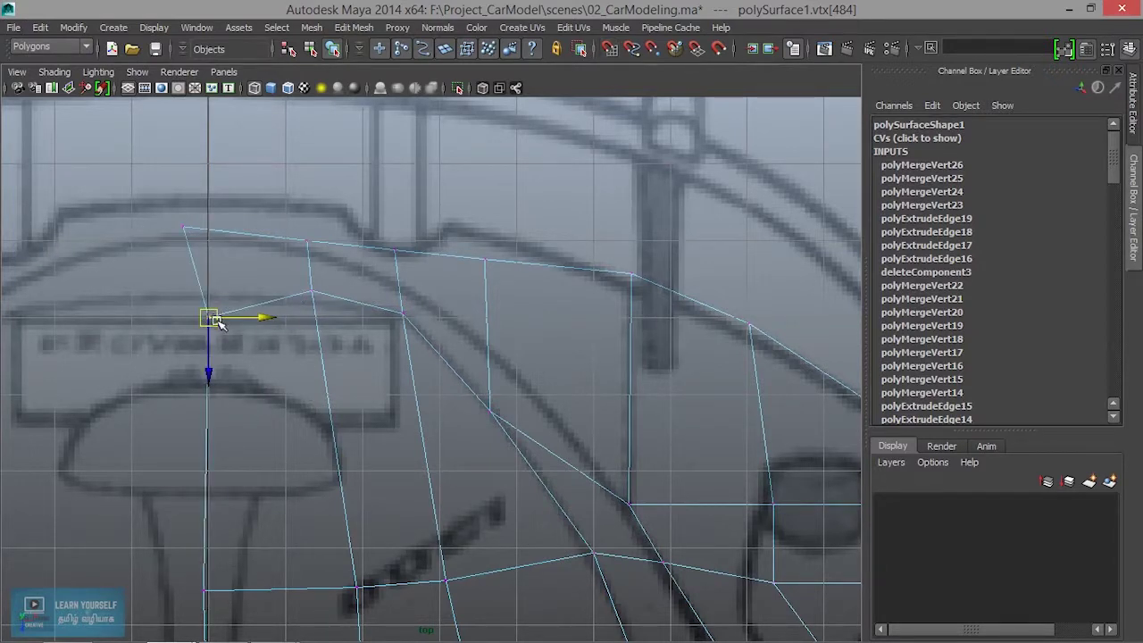
drag(215, 369, 213, 351)
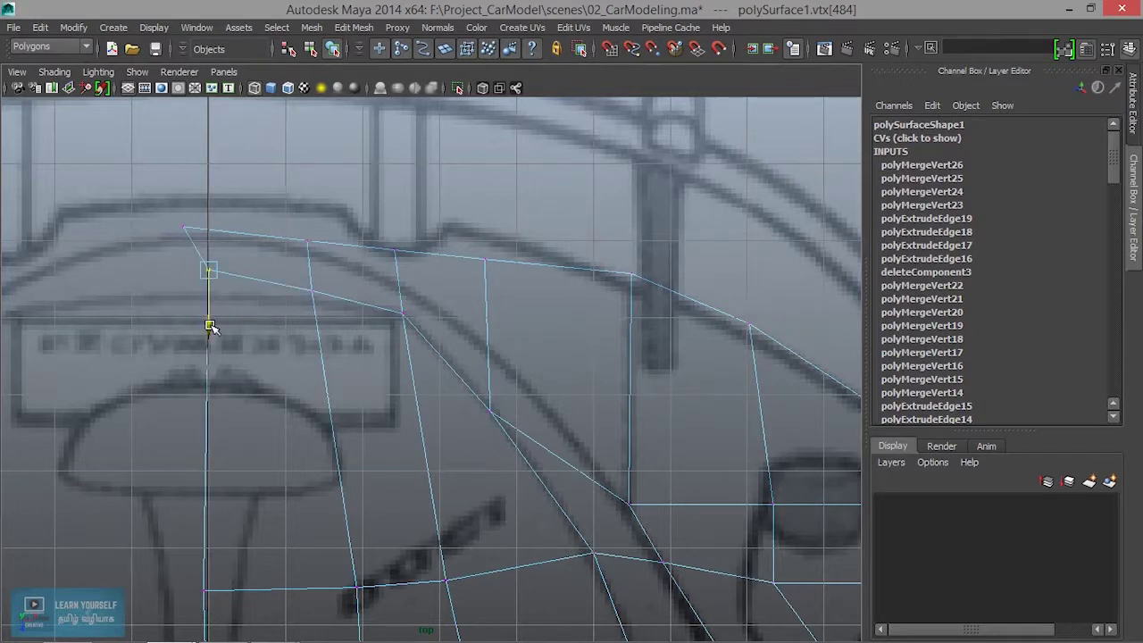
middle_drag(306, 283, 315, 326)
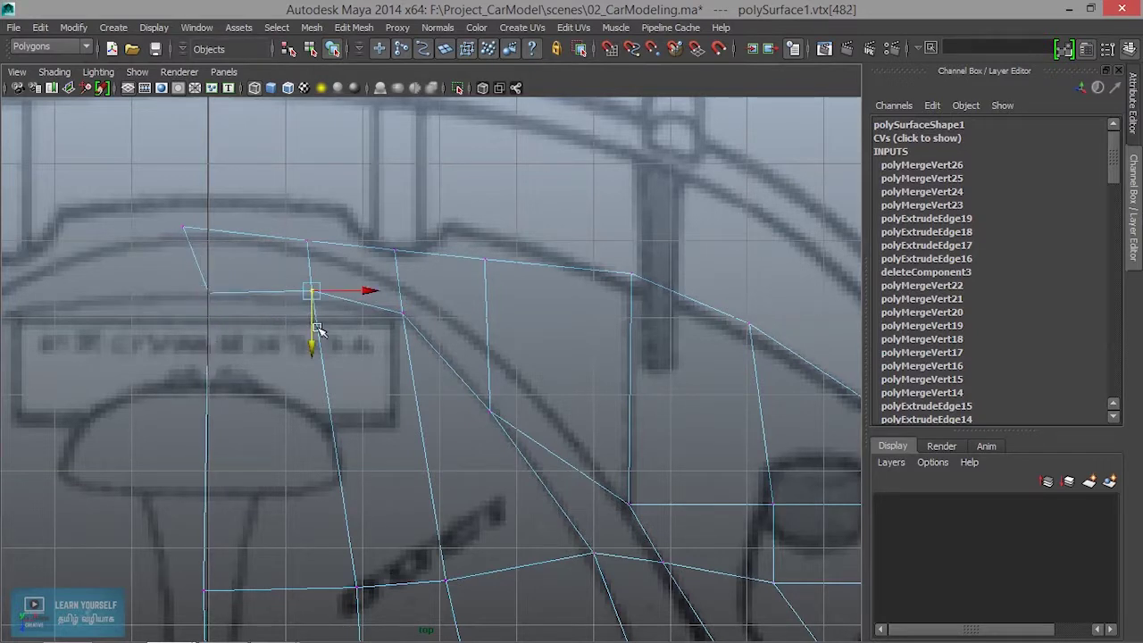
click(234, 291)
mouse_move(112, 197)
mouse_down()
mouse_move(245, 265)
mouse_move(255, 229)
mouse_move(231, 230)
mouse_up()
- Select lower centre-line vertices, testing and undoing a sideways move
mouse_move(308, 444)
alt+middle_down()
mouse_move(349, 399)
mouse_move(273, 375)
alt+middle_up()
mouse_move(179, 331)
mouse_down()
mouse_move(266, 398)
mouse_move(276, 366)
mouse_move(245, 365)
mouse_up()
alt+middle_drag(259, 473, 251, 280)
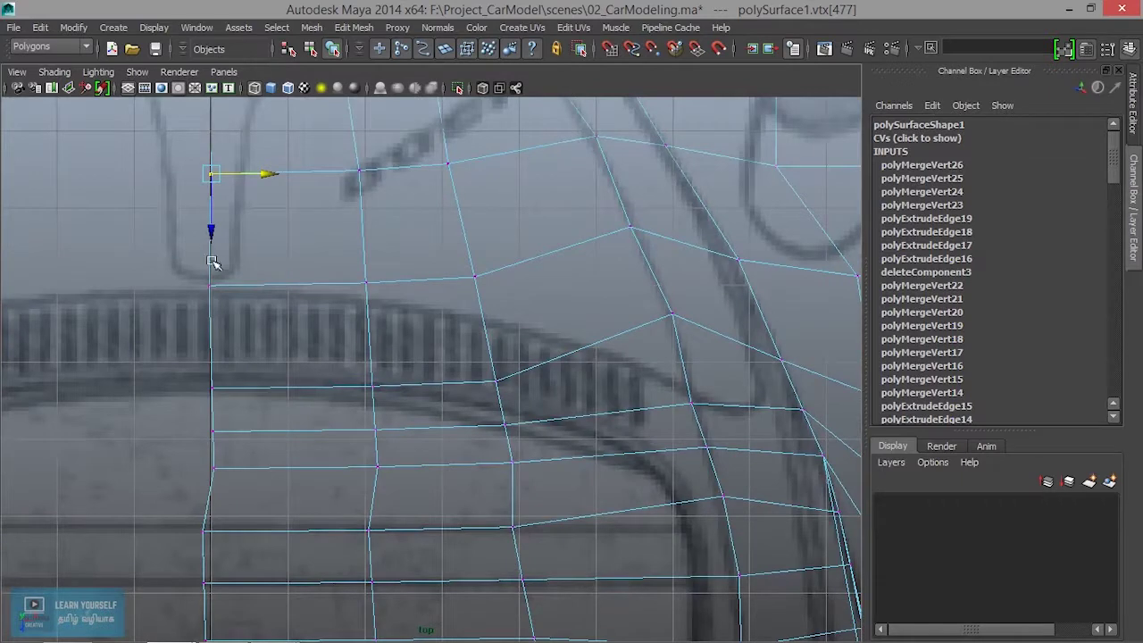
click(209, 286)
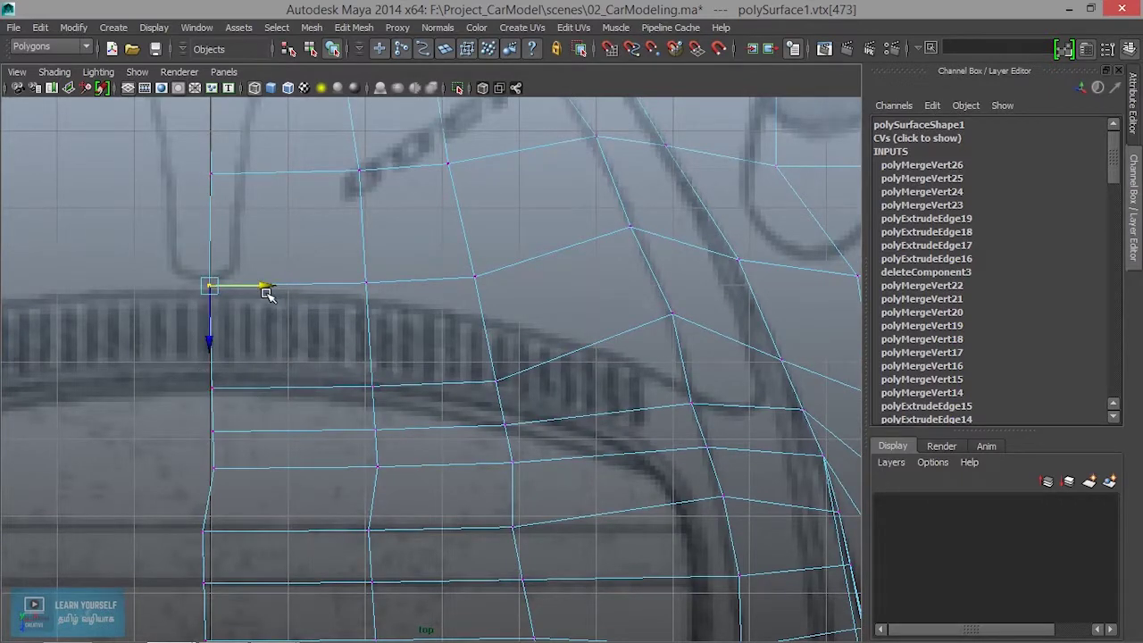
drag(261, 286, 338, 286)
key(ctrl+z)
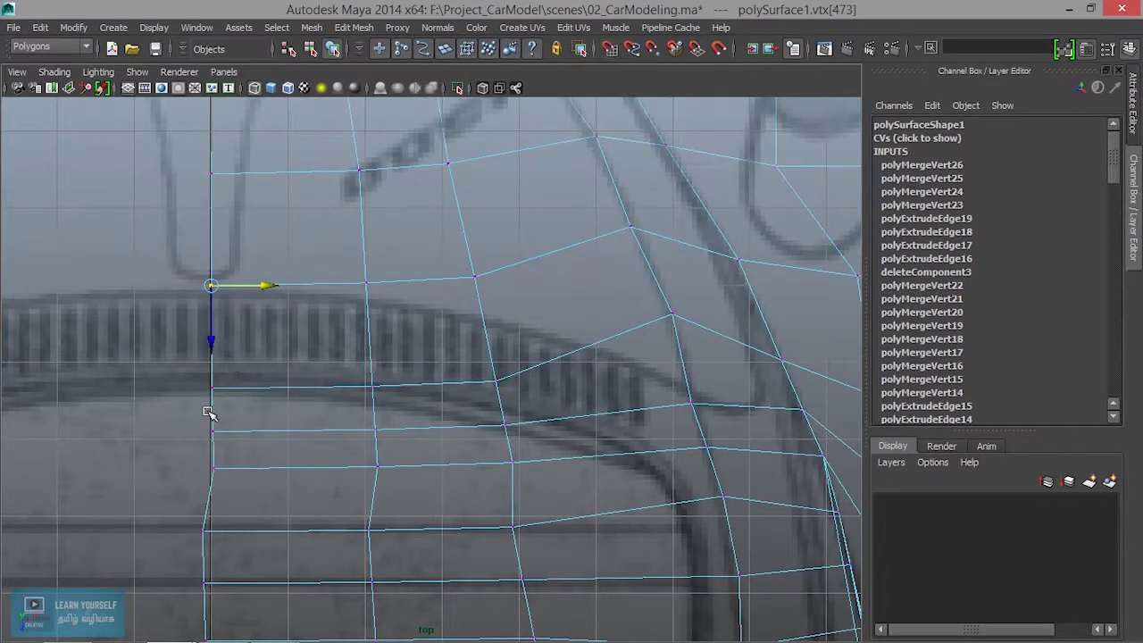
click(213, 429)
- Move the lower vertices back onto the centre column and select the next one down
key(r)
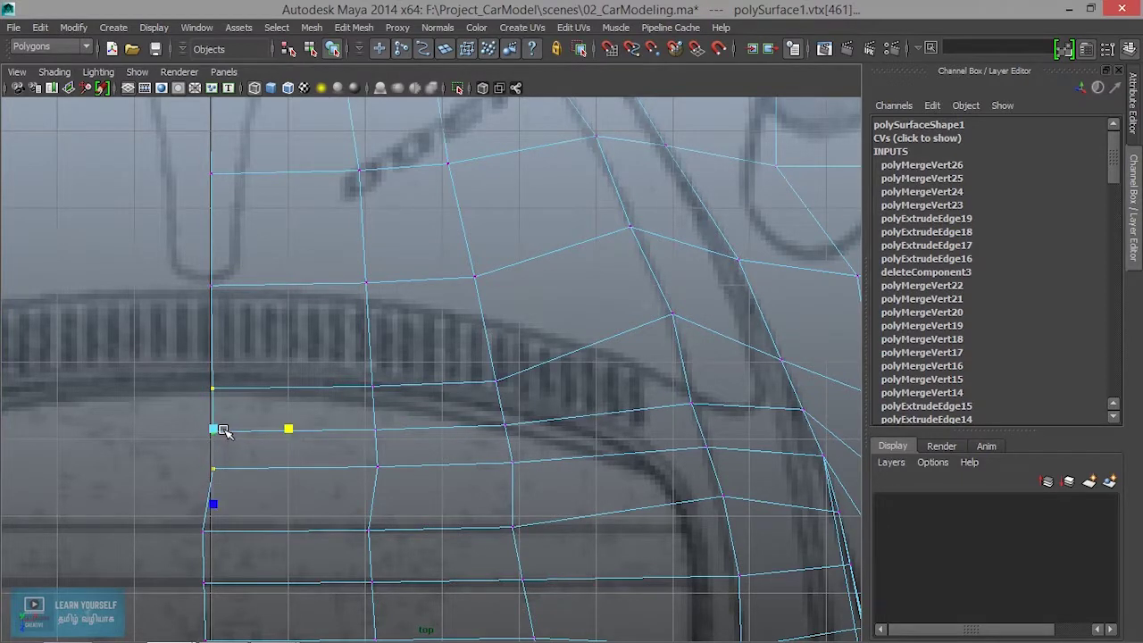
key(w)
drag(288, 433, 266, 434)
middle_drag(235, 432, 193, 426)
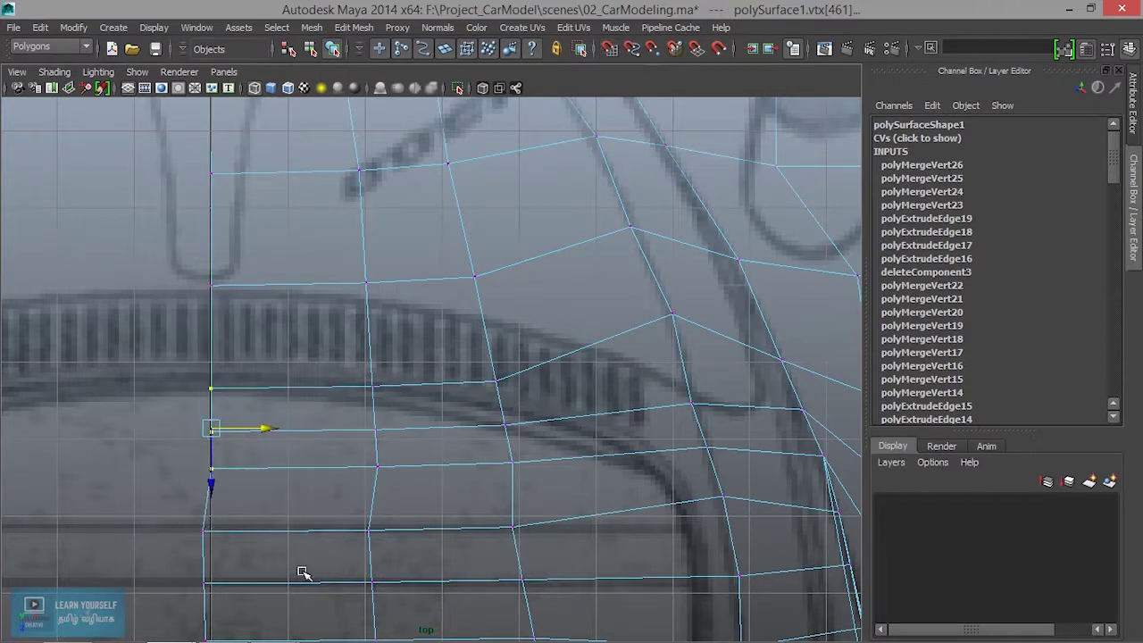
alt+middle_drag(301, 574, 293, 276)
key(Down)
key(Down)
key(Down)
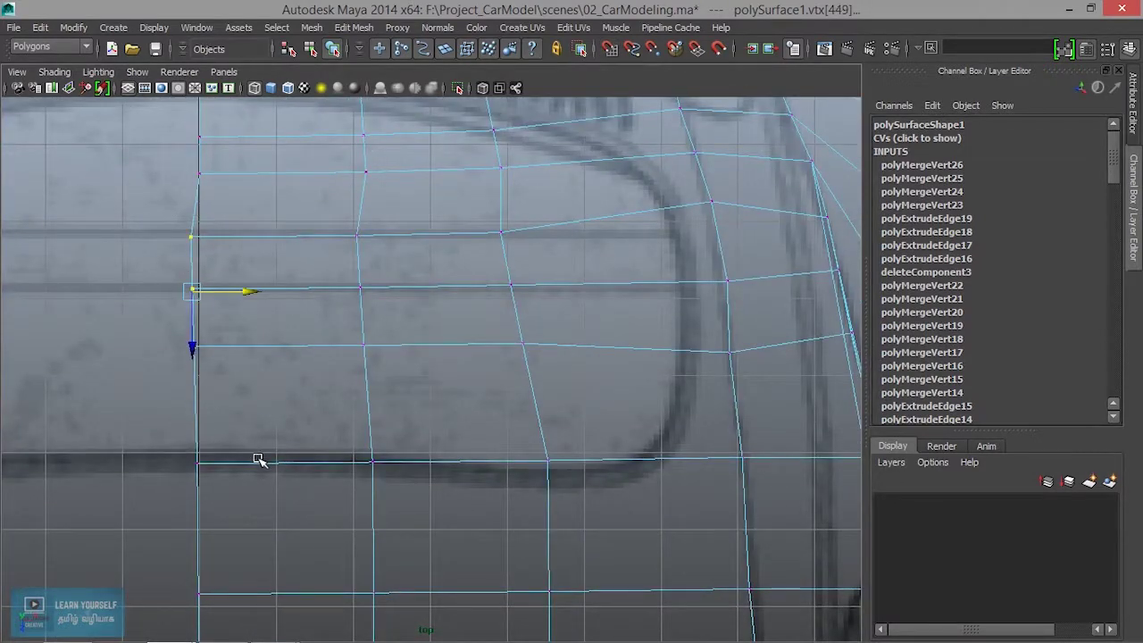
- Scale the selected vertices flat in X and align them onto the vertical centre edge
key(r)
drag(273, 292, 80, 299)
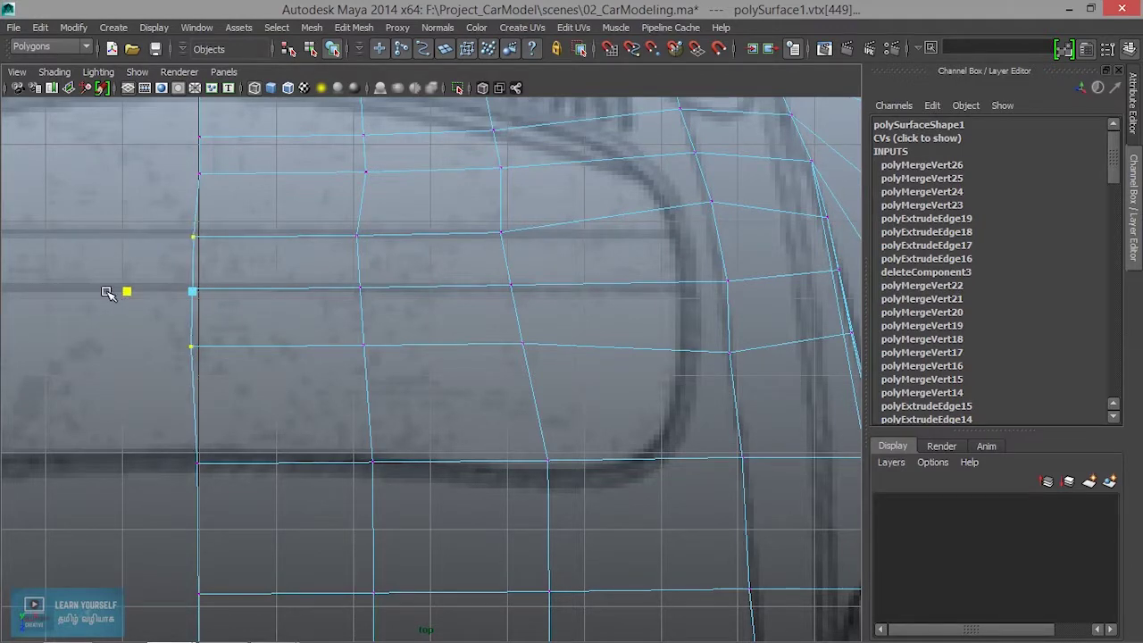
key(w)
drag(243, 293, 208, 295)
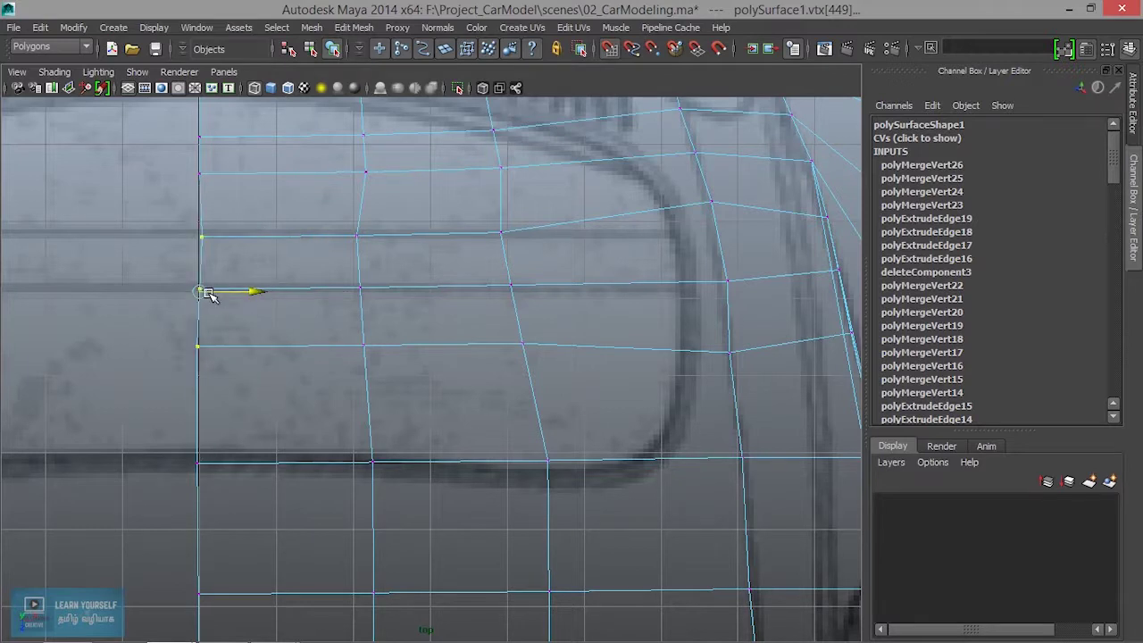
scroll(270, 403, down, 3)
scroll(285, 434, up, 2)
scroll(285, 438, up, 1)
- Scale the neighbouring vertex column in X into a straight line
drag(162, 214, 242, 253)
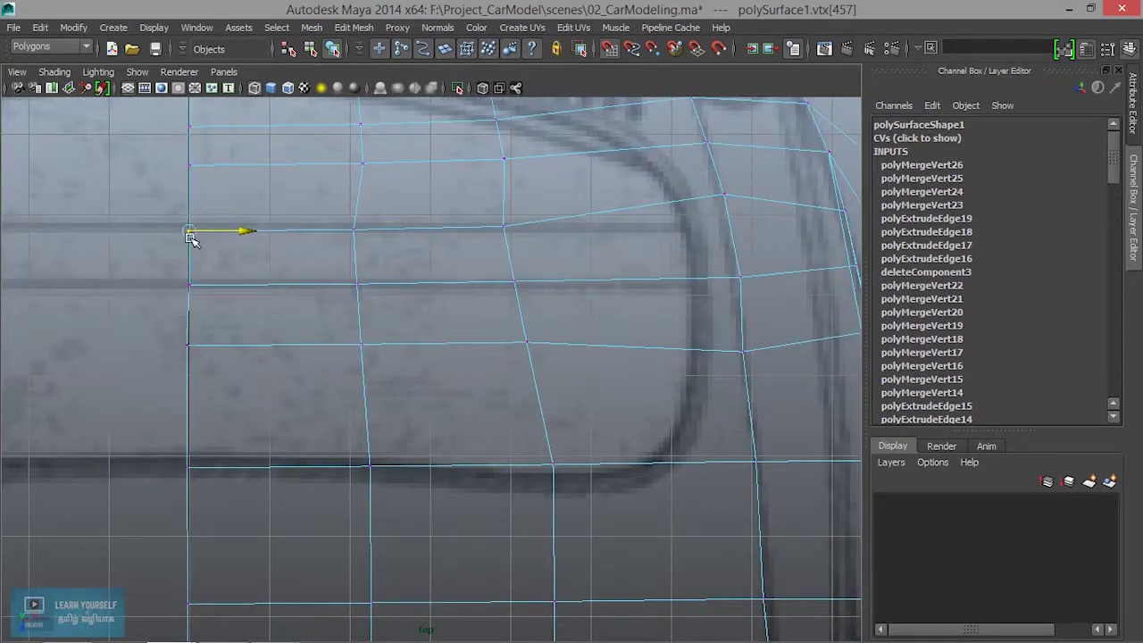
scroll(224, 474, down, 3)
scroll(233, 408, up, 2)
scroll(241, 402, up, 1)
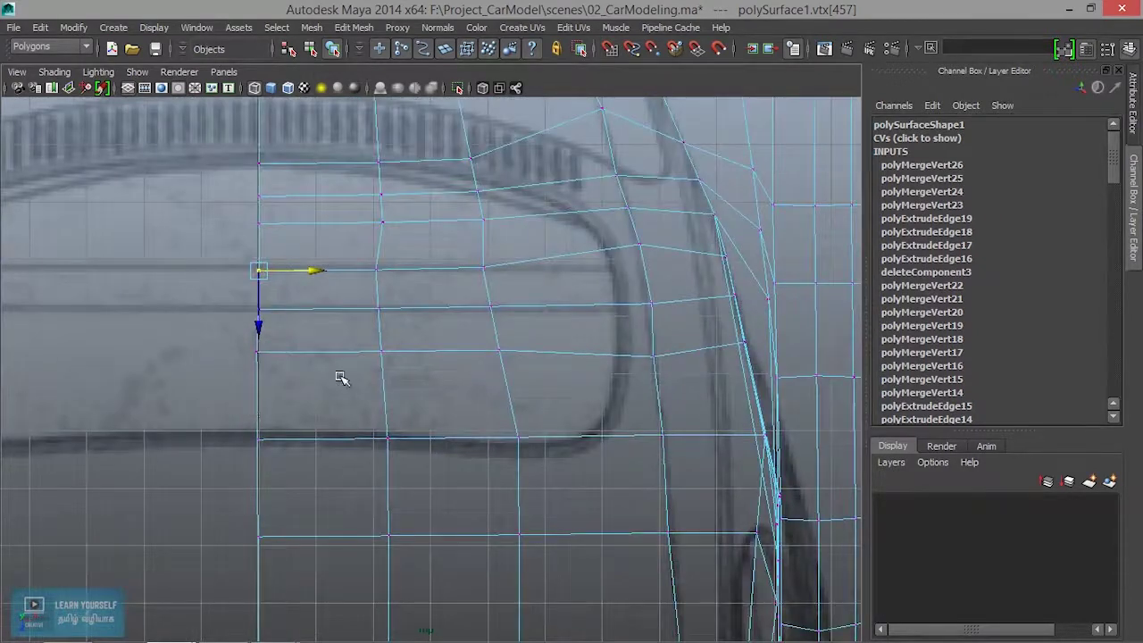
scroll(340, 378, down, 1)
scroll(348, 272, up, 1)
key(Right)
key(r)
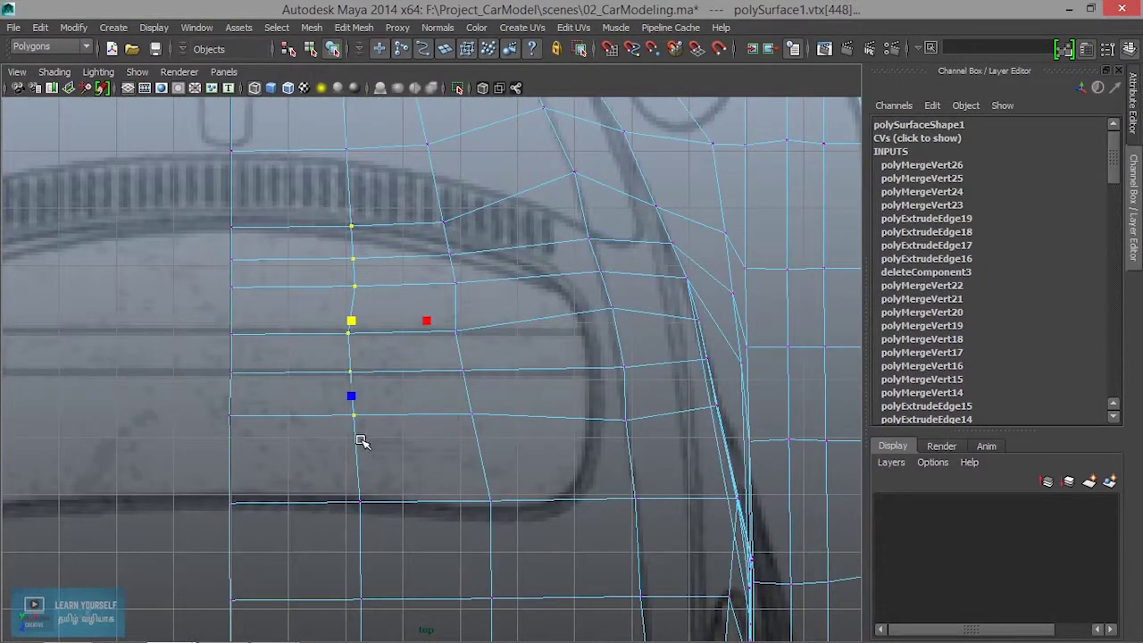
drag(426, 320, 368, 319)
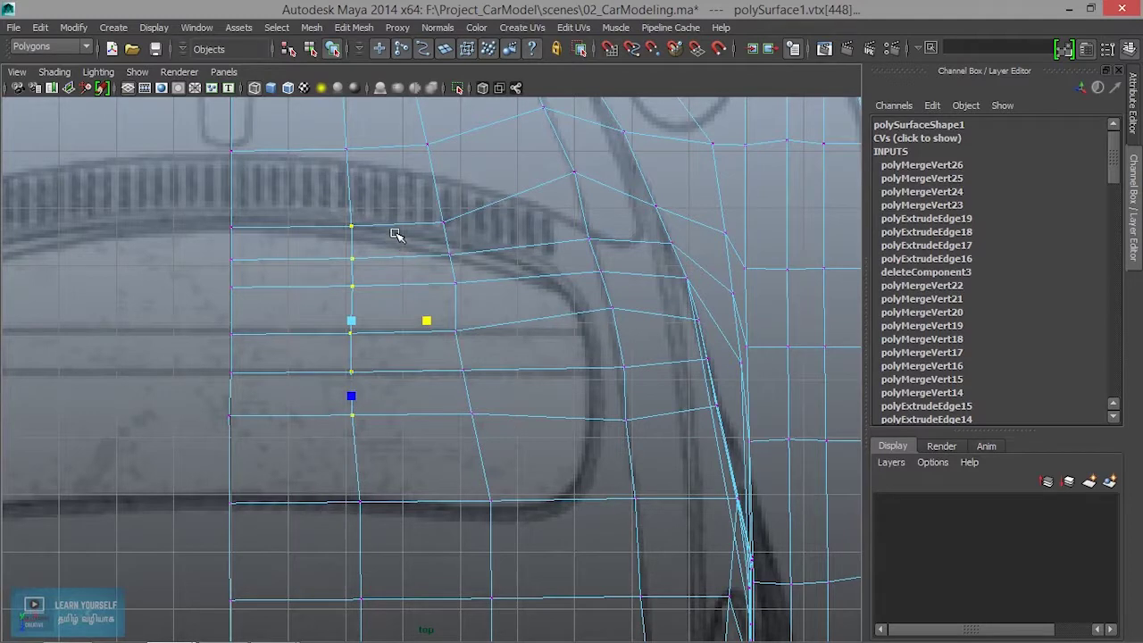
- Pull the next vertex column slightly inward and select a roof-edge vertex near the windscreen
key(Right)
mouse_move(530, 318)
mouse_down()
mouse_move(503, 321)
mouse_move(523, 327)
mouse_move(512, 325)
mouse_up()
alt+middle_drag(518, 323, 534, 493)
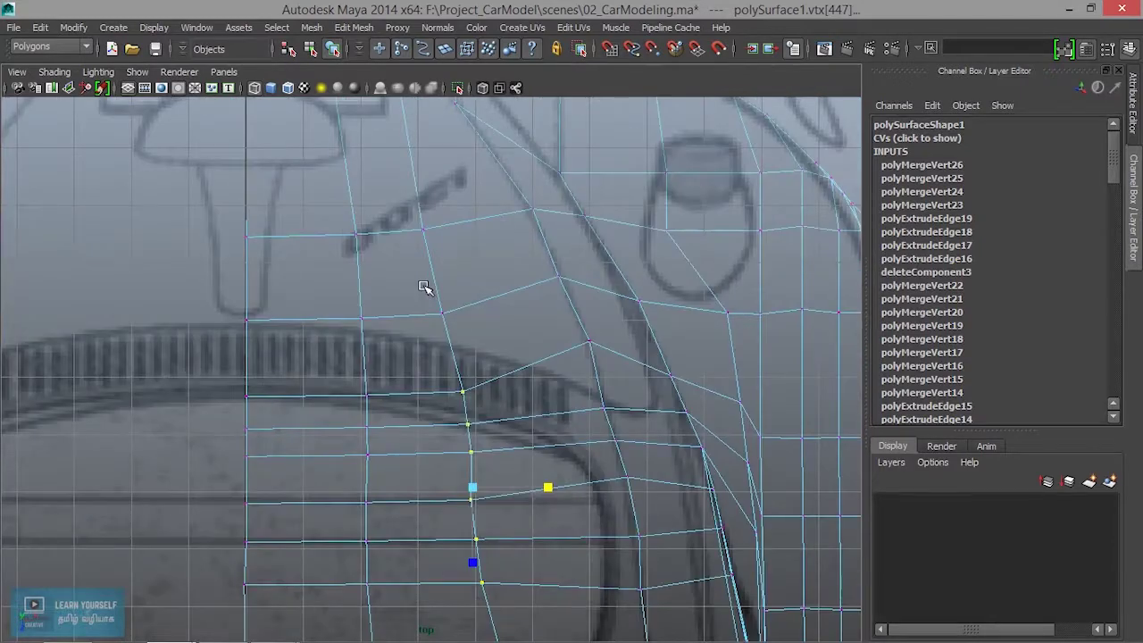
drag(491, 401, 490, 402)
scroll(473, 418, down, 3)
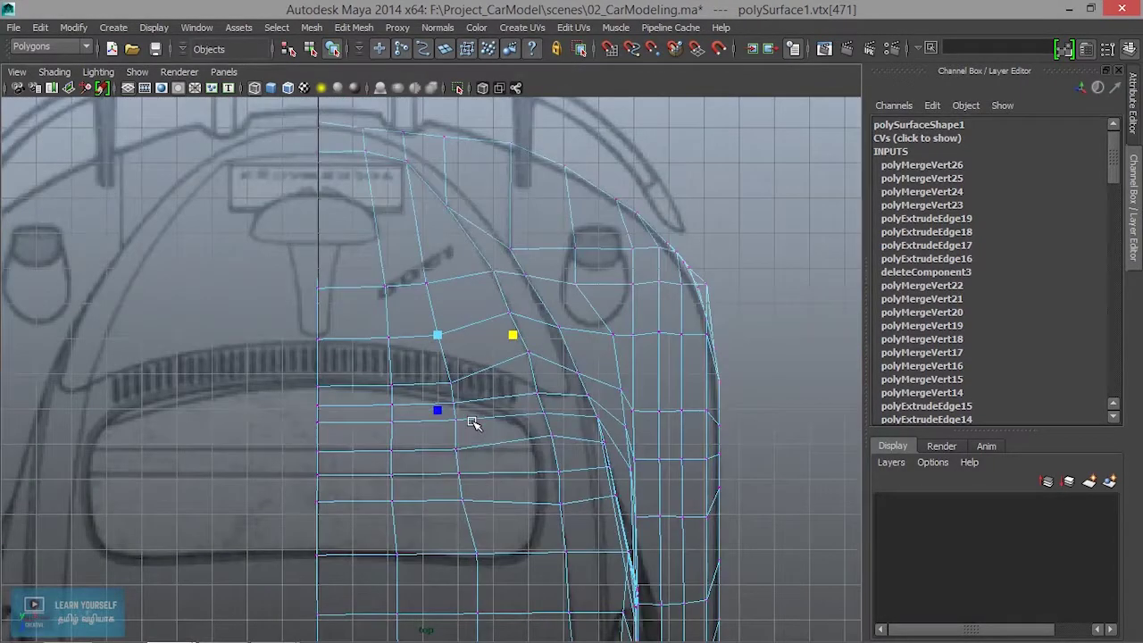
scroll(452, 415, down, 1)
scroll(449, 418, down, 1)
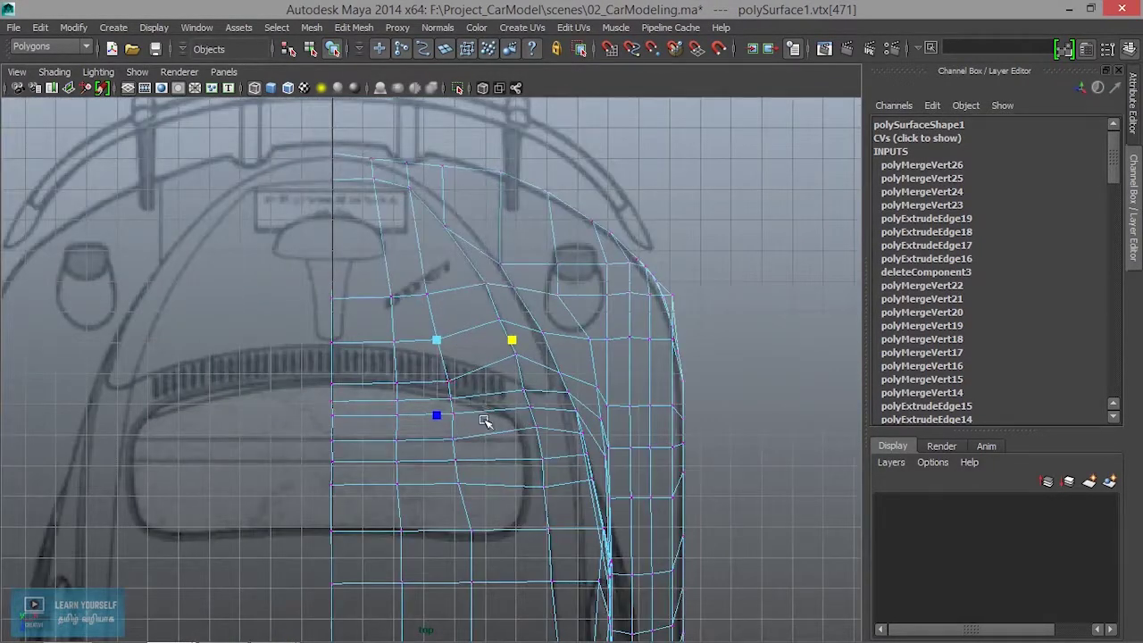
- Check the shape in the perspective view, then frame the side view on the rear wheel arch
key(space)
key(space)
mouse_move(500, 375)
alt+mouse_down()
mouse_move(428, 426)
mouse_move(493, 401)
alt+mouse_up()
scroll(524, 467, up, 2)
scroll(684, 502, up, 2)
mouse_move(685, 501)
alt+mouse_down()
mouse_move(566, 388)
mouse_move(542, 396)
alt+mouse_up()
key(space)
key(space)
scroll(566, 510, down, 2)
scroll(214, 468, up, 3)
mouse_move(214, 468)
alt+middle_down()
mouse_move(510, 543)
mouse_move(510, 472)
mouse_move(381, 466)
mouse_move(332, 445)
alt+middle_up()
key(space)
- Move the first roof-edge vertices to match the side blueprint
mouse_move(630, 254)
alt+mouse_down()
mouse_move(544, 274)
mouse_move(595, 327)
mouse_move(629, 183)
mouse_move(655, 200)
alt+mouse_up()
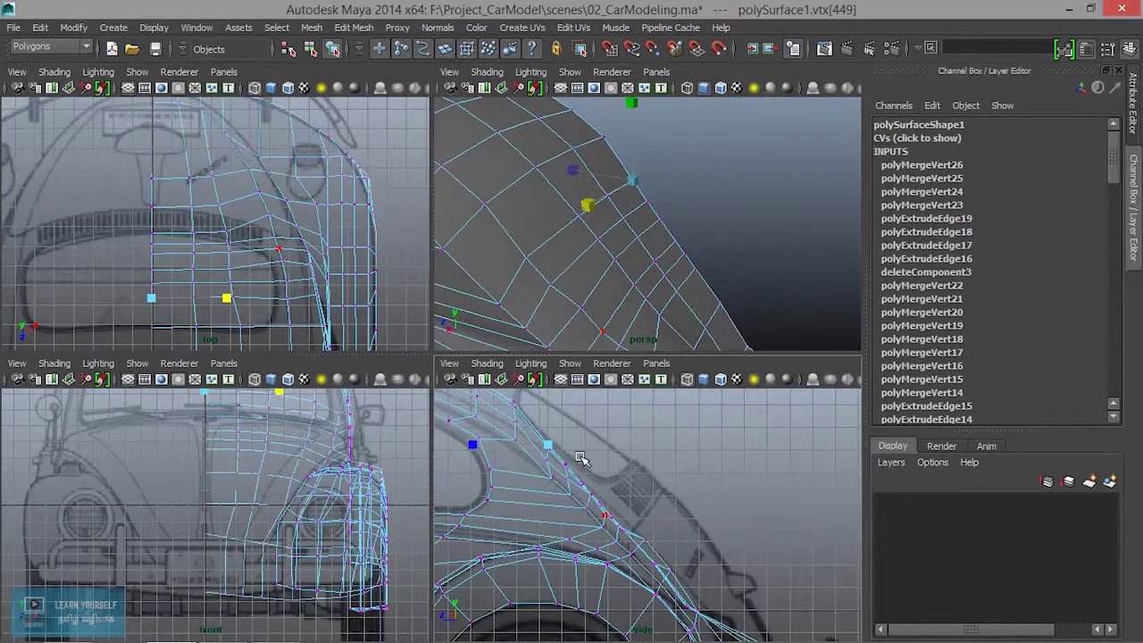
alt+middle_drag(583, 460, 605, 503)
alt+drag(605, 503, 602, 538)
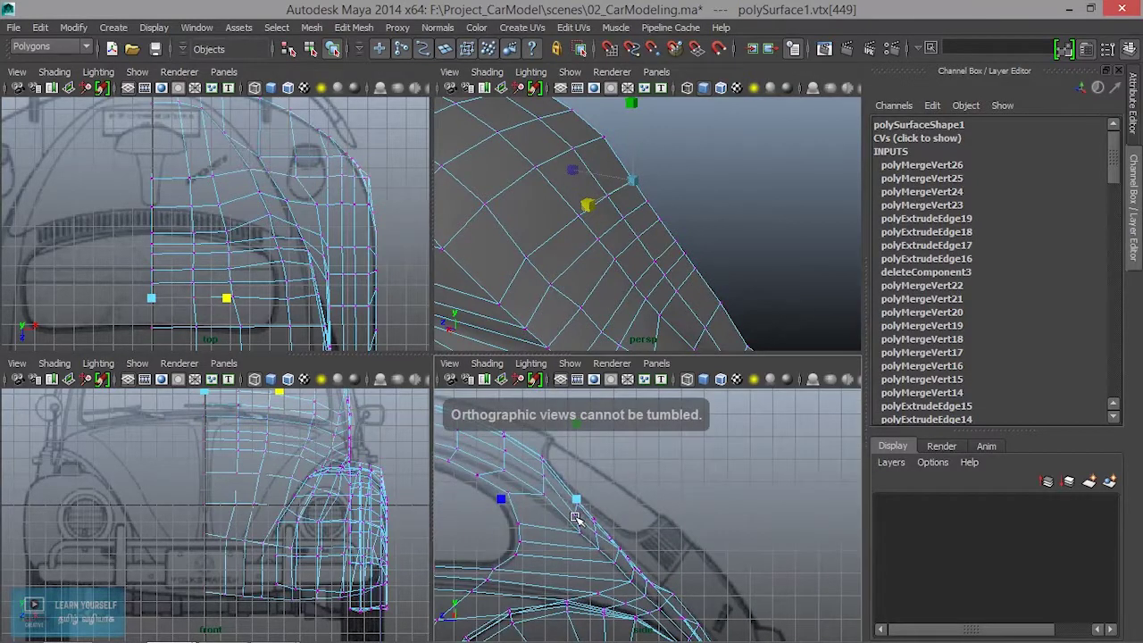
alt+middle_drag(592, 536, 570, 530)
alt+drag(649, 343, 656, 208)
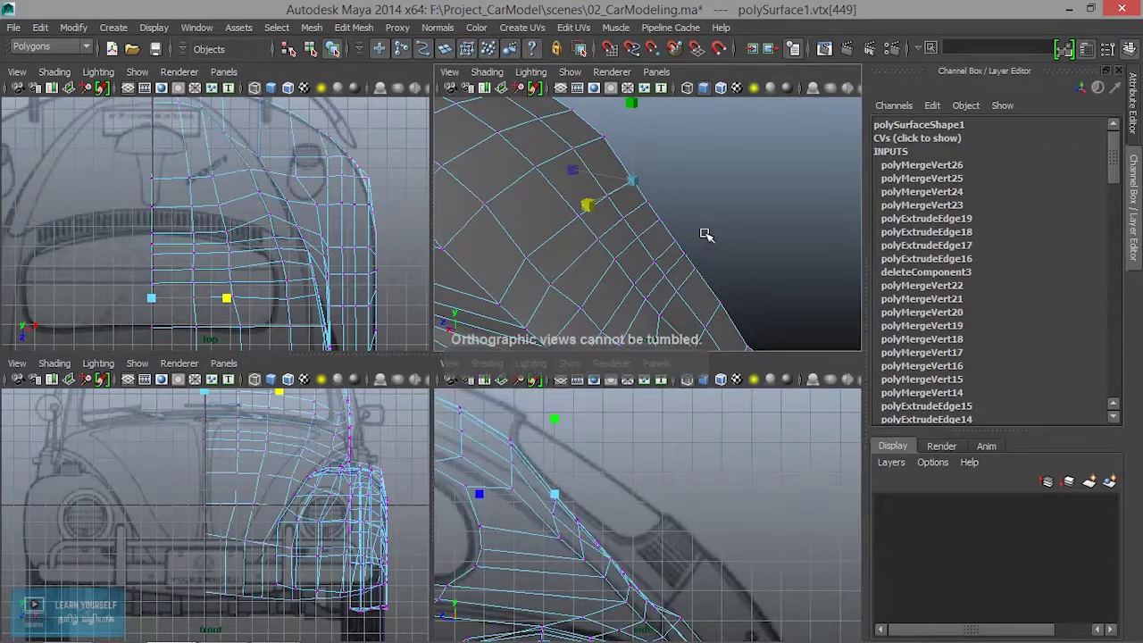
key(q)
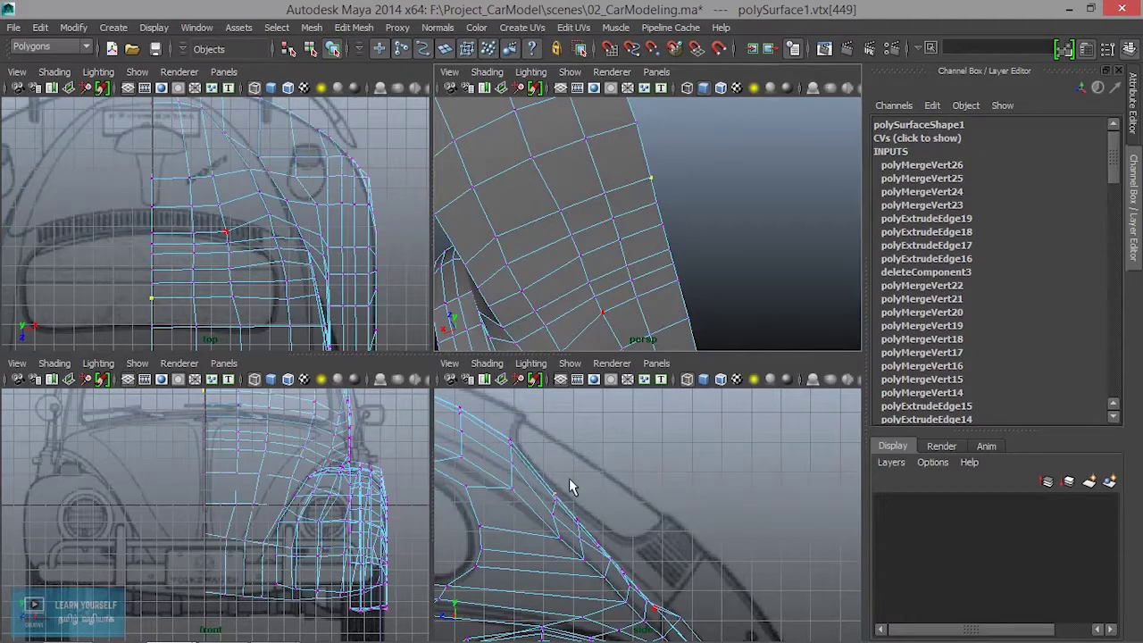
key(w)
drag(558, 498, 561, 491)
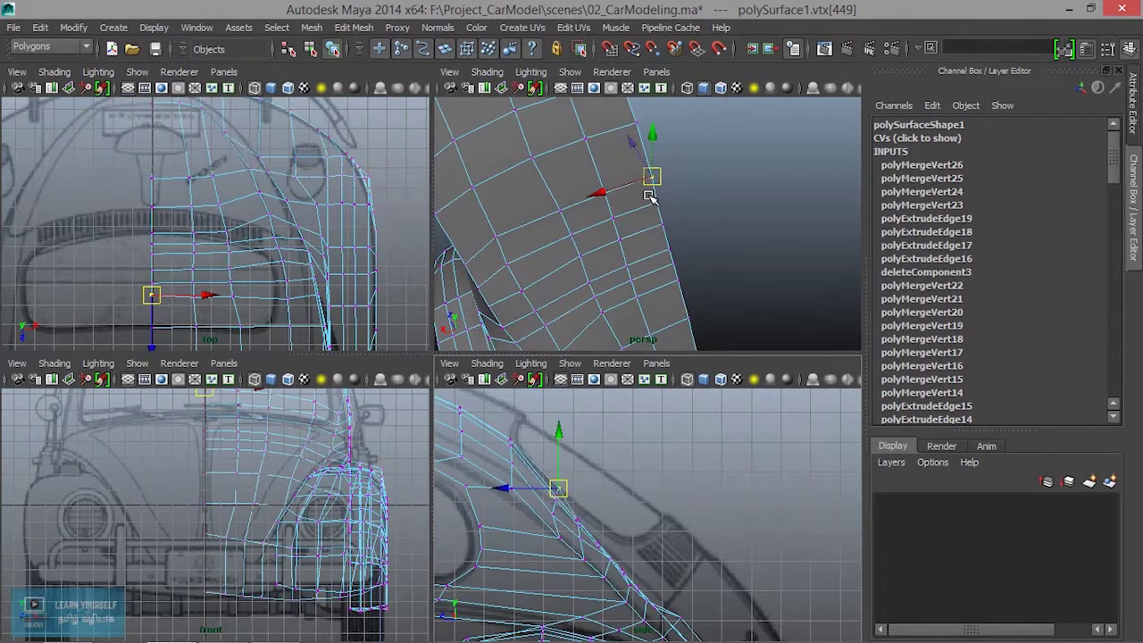
drag(649, 194, 674, 258)
drag(578, 527, 607, 527)
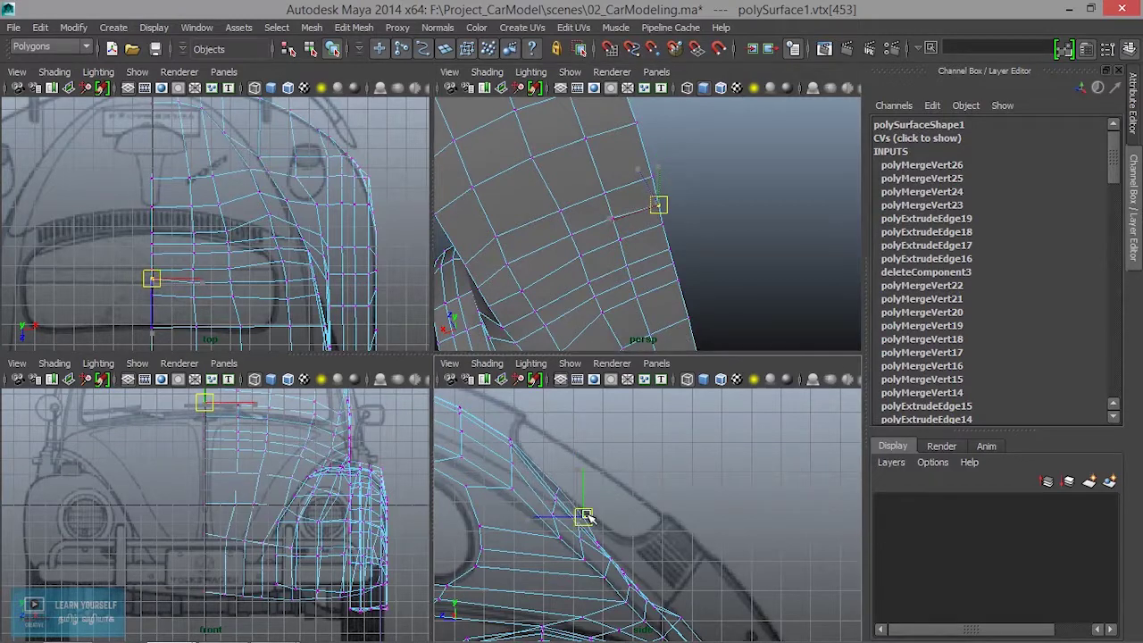
- Nudge each remaining rear pillar vertex onto the blueprint's rear window outline
scroll(696, 261, up, 3)
click(685, 224)
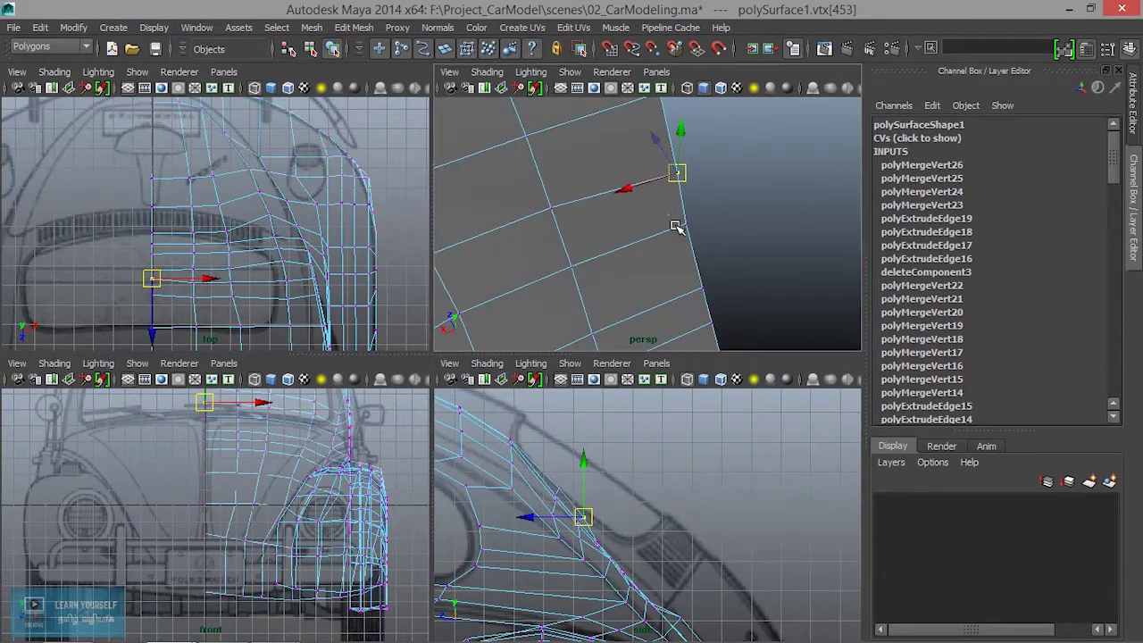
drag(596, 560, 610, 536)
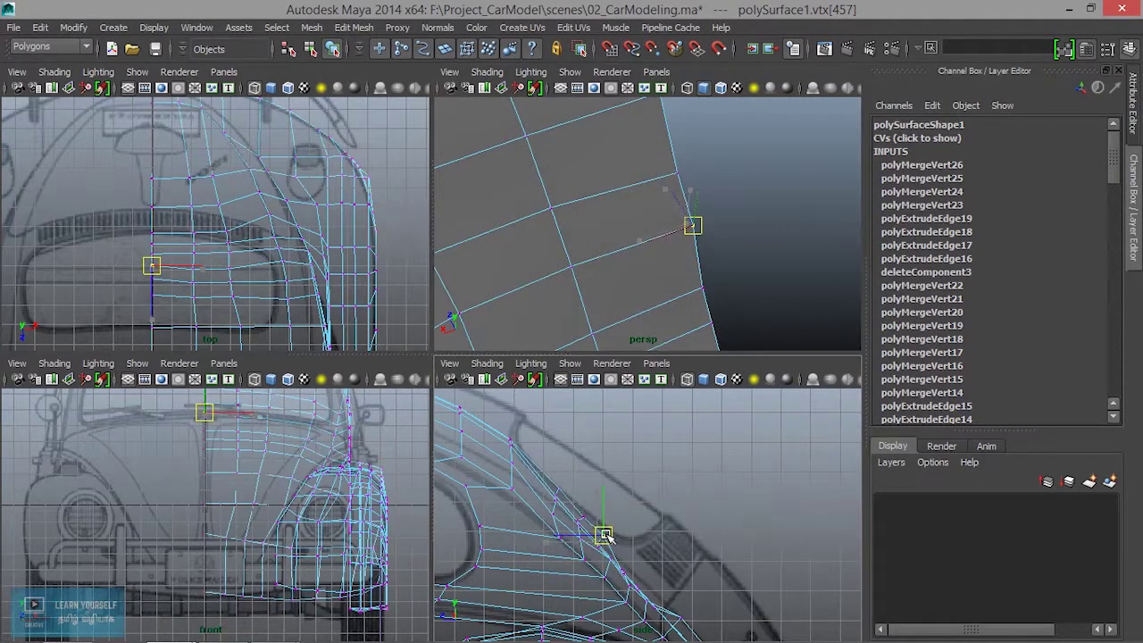
alt+middle_drag(610, 536, 579, 464)
click(702, 287)
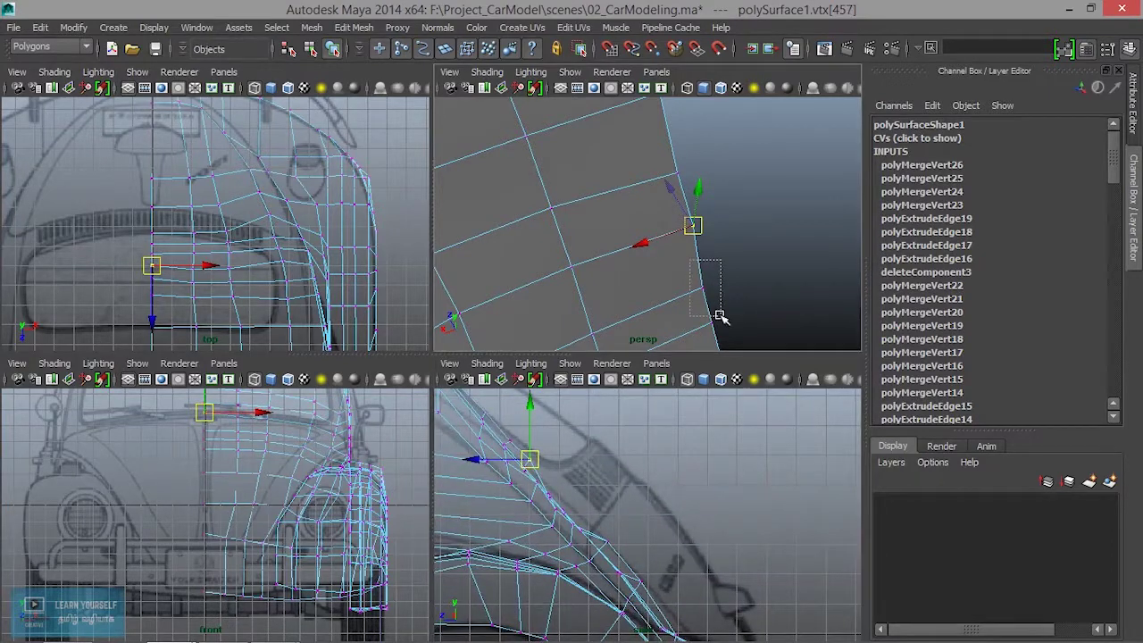
drag(551, 494, 567, 499)
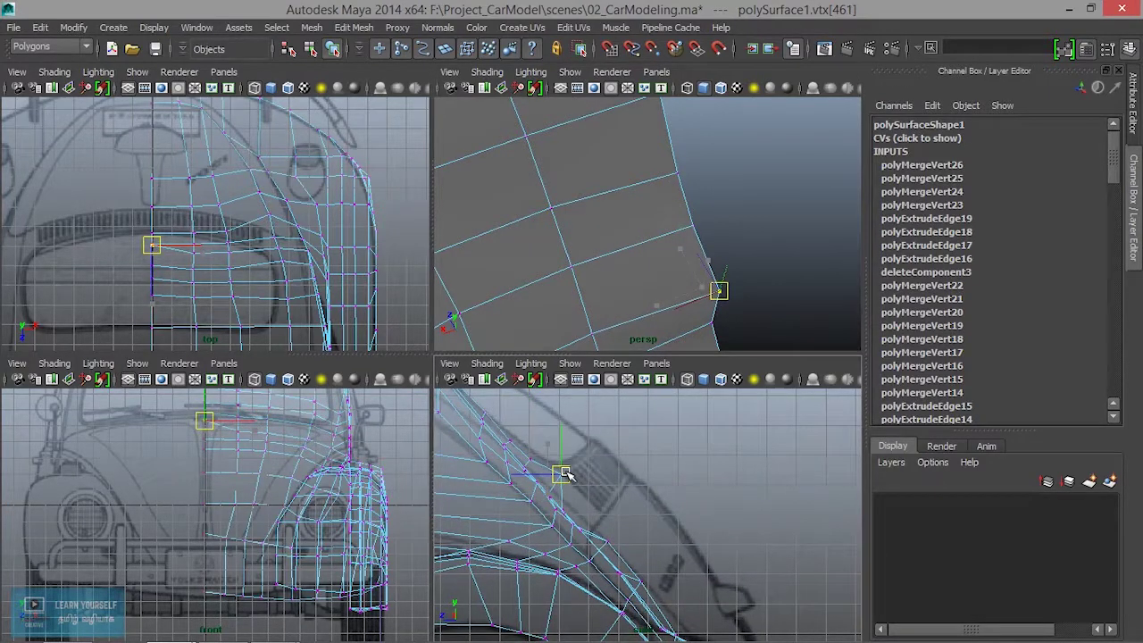
drag(567, 498, 561, 498)
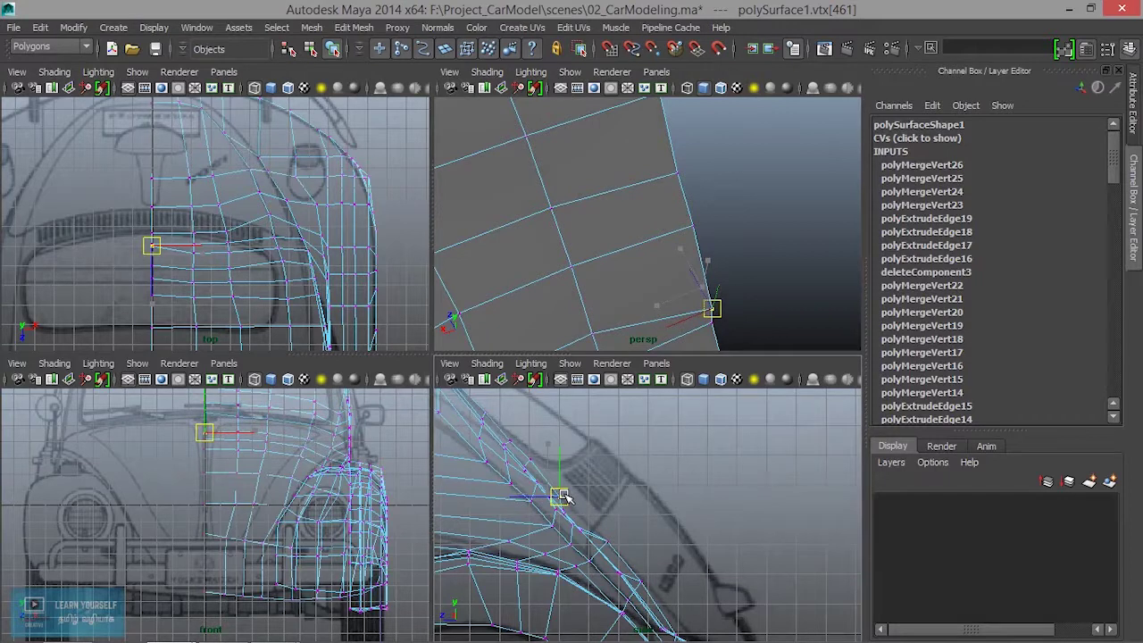
click(668, 219)
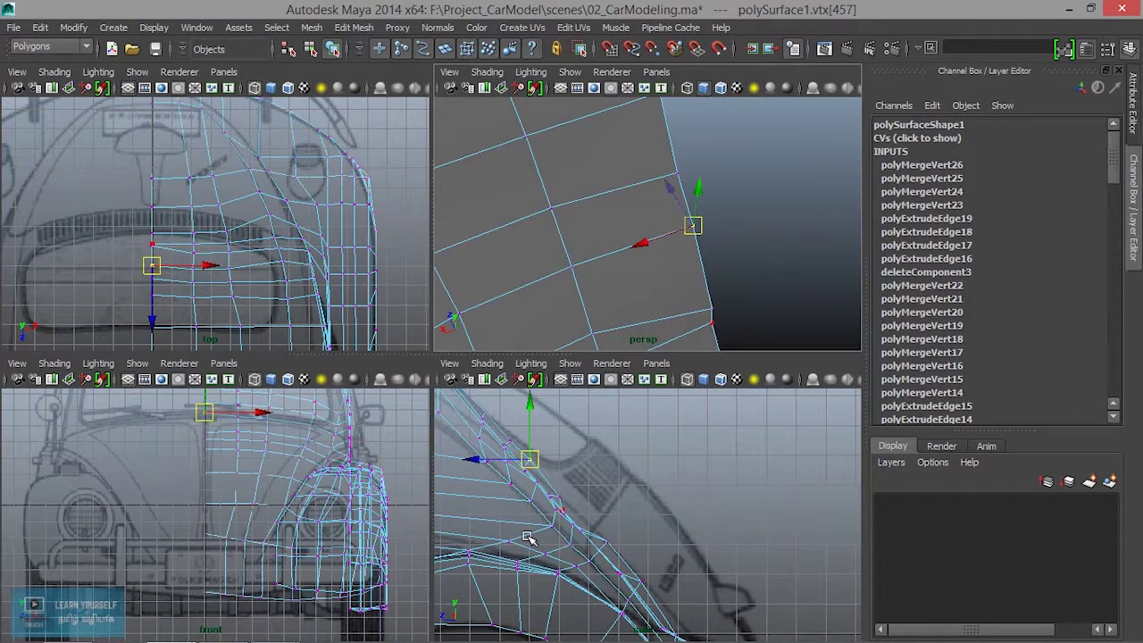
drag(538, 460, 534, 476)
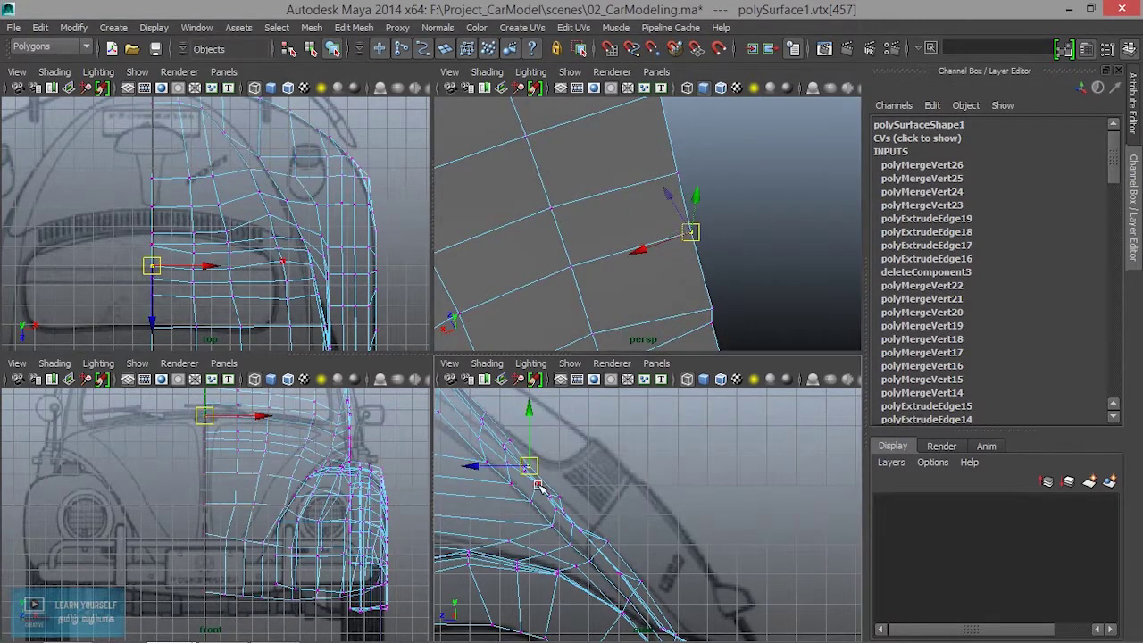
click(676, 174)
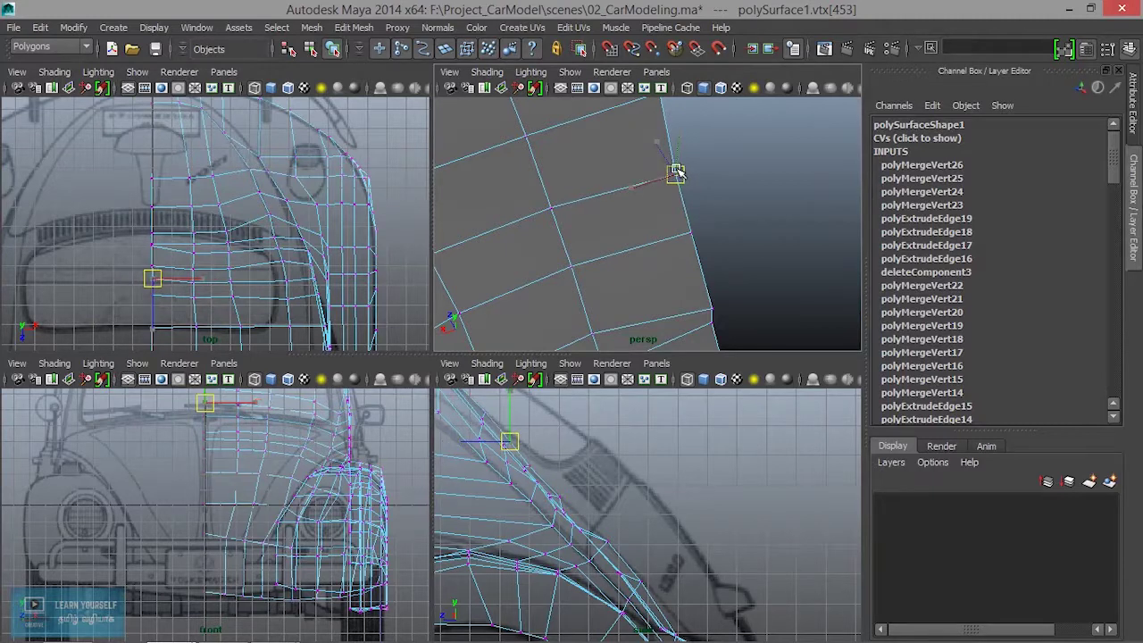
- Enlarge the perspective view and orbit to inspect the car body's roof from behind
alt+right_drag(545, 457, 587, 508)
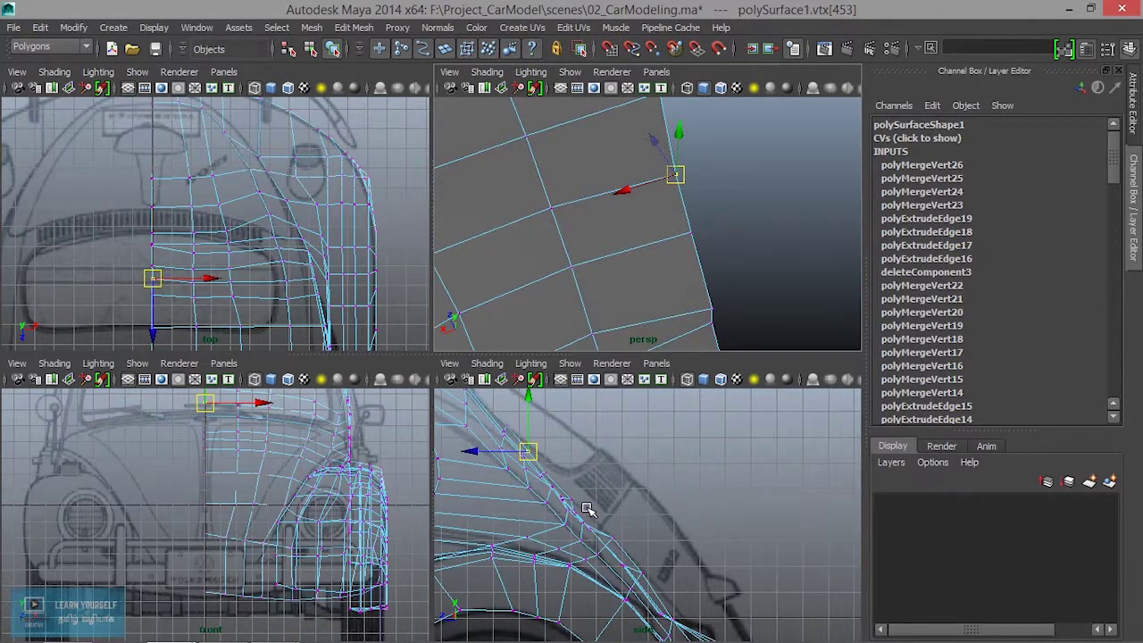
scroll(268, 500, down, 3)
scroll(272, 502, up, 3)
scroll(276, 502, down, 1)
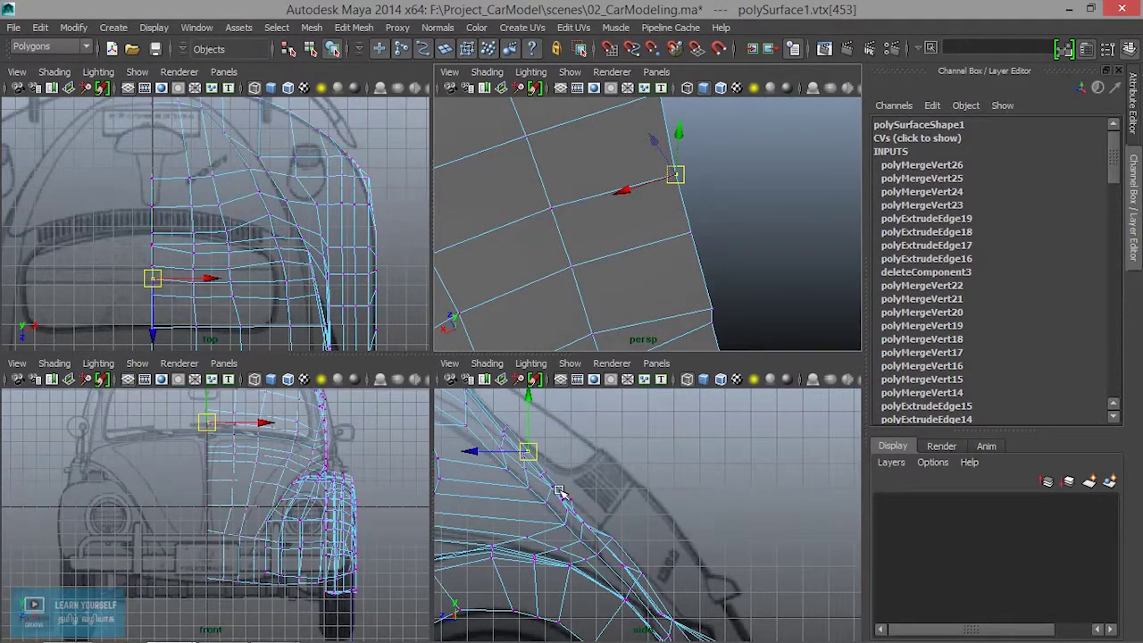
key(space)
mouse_move(628, 372)
alt+mouse_down()
mouse_move(387, 329)
mouse_move(335, 332)
alt+mouse_up()
mouse_move(335, 332)
alt+right_down()
mouse_move(402, 409)
mouse_move(514, 402)
alt+right_up()
- Maximize the side blueprint view instead, panned toward the rear pillar
key(space)
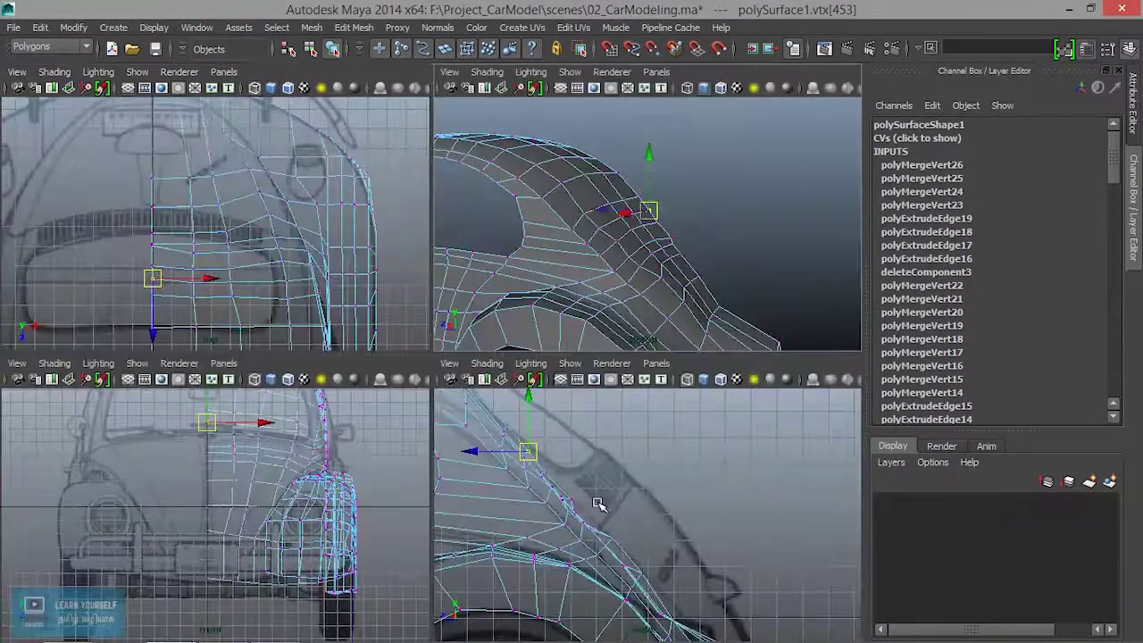
key(space)
mouse_move(411, 451)
alt+middle_down()
mouse_move(587, 539)
mouse_move(581, 559)
alt+middle_up()
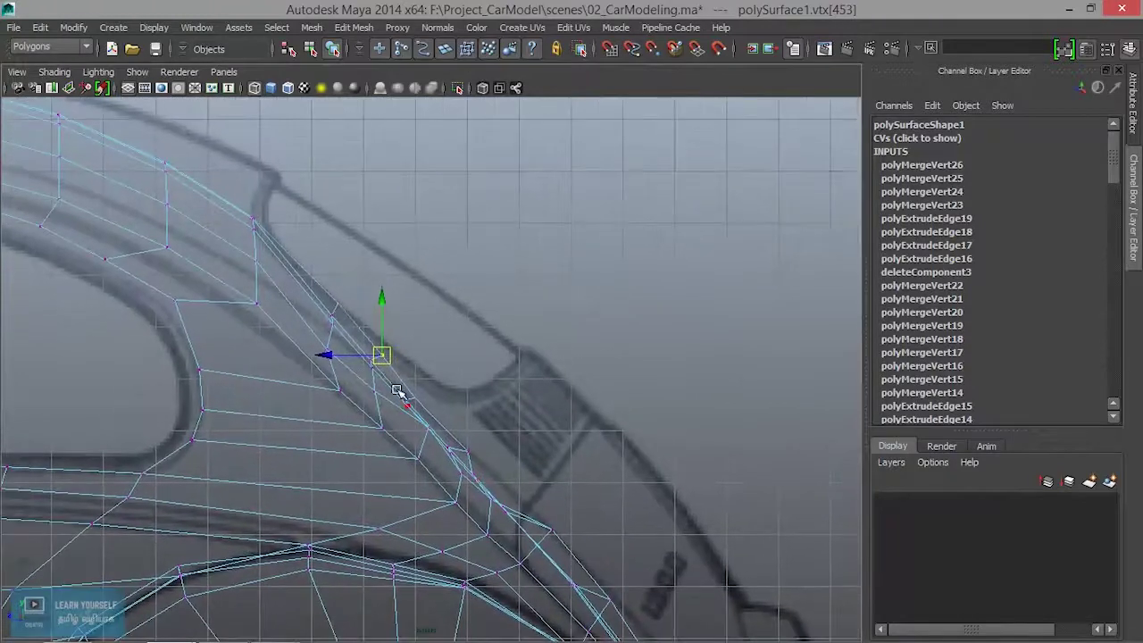
- Lift the rear roof-edge vertices up onto the blueprint pillar and roof line
drag(382, 355, 446, 292)
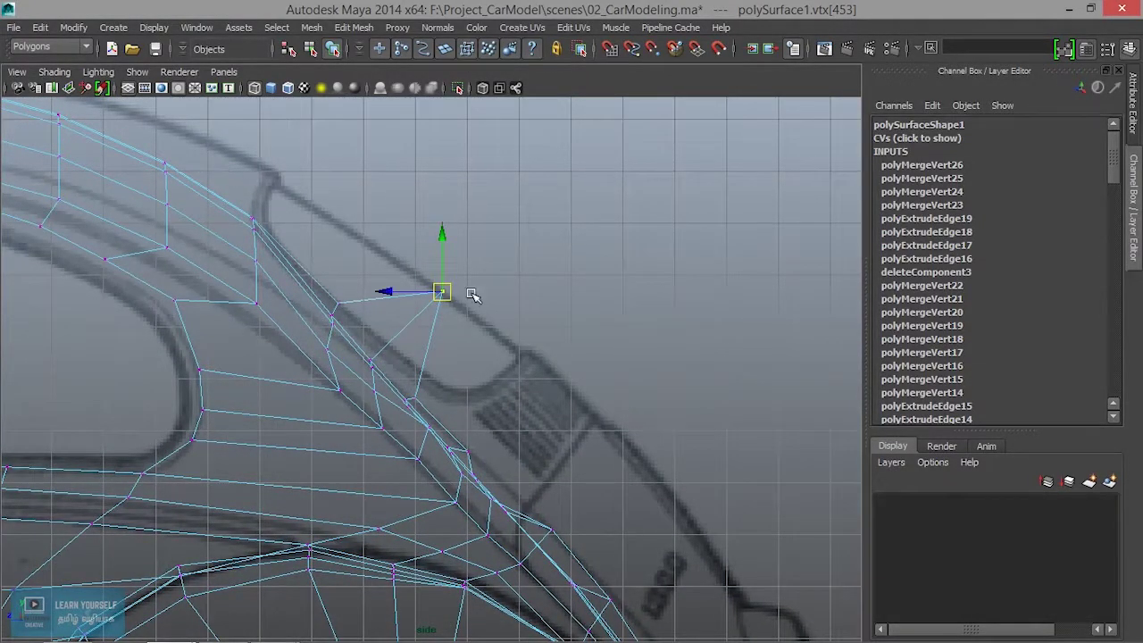
scroll(473, 296, down, 5)
scroll(469, 366, up, 2)
scroll(349, 364, up, 1)
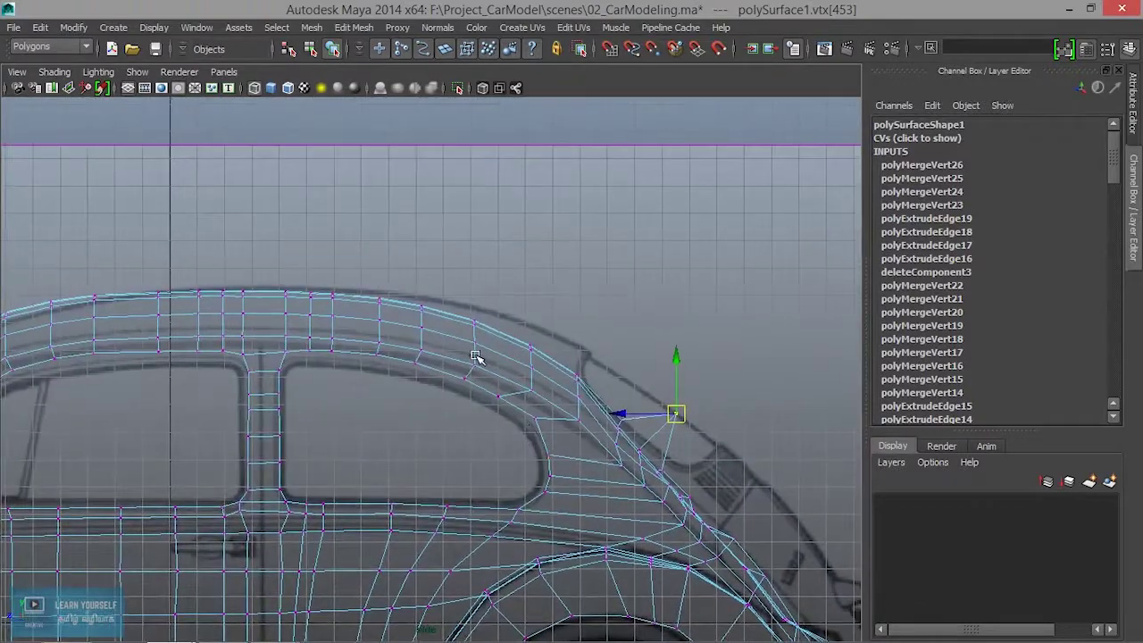
scroll(476, 356, up, 3)
mouse_move(497, 261)
mouse_down()
mouse_move(545, 278)
mouse_move(527, 251)
mouse_up()
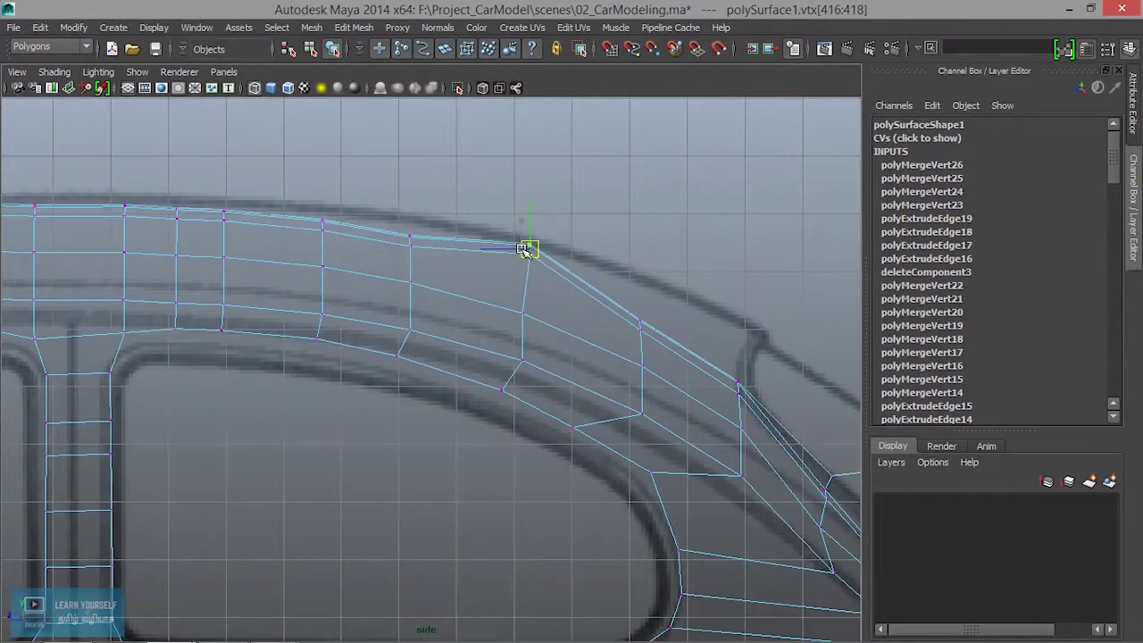
drag(393, 228, 425, 250)
drag(409, 237, 414, 222)
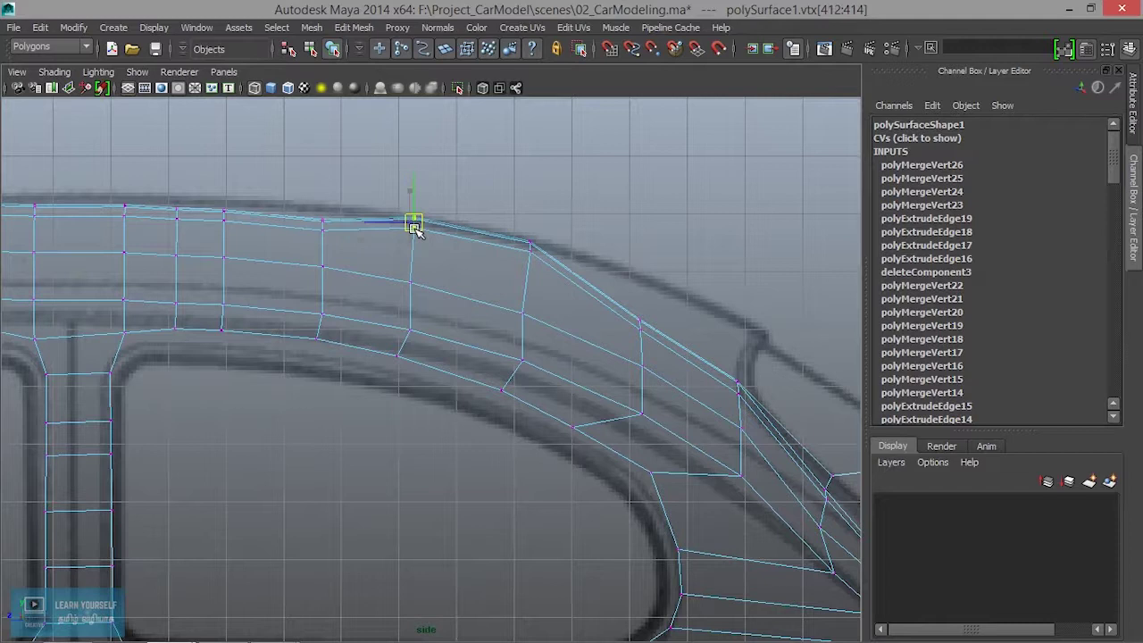
mouse_move(308, 215)
mouse_down()
mouse_move(344, 239)
mouse_move(320, 214)
mouse_up()
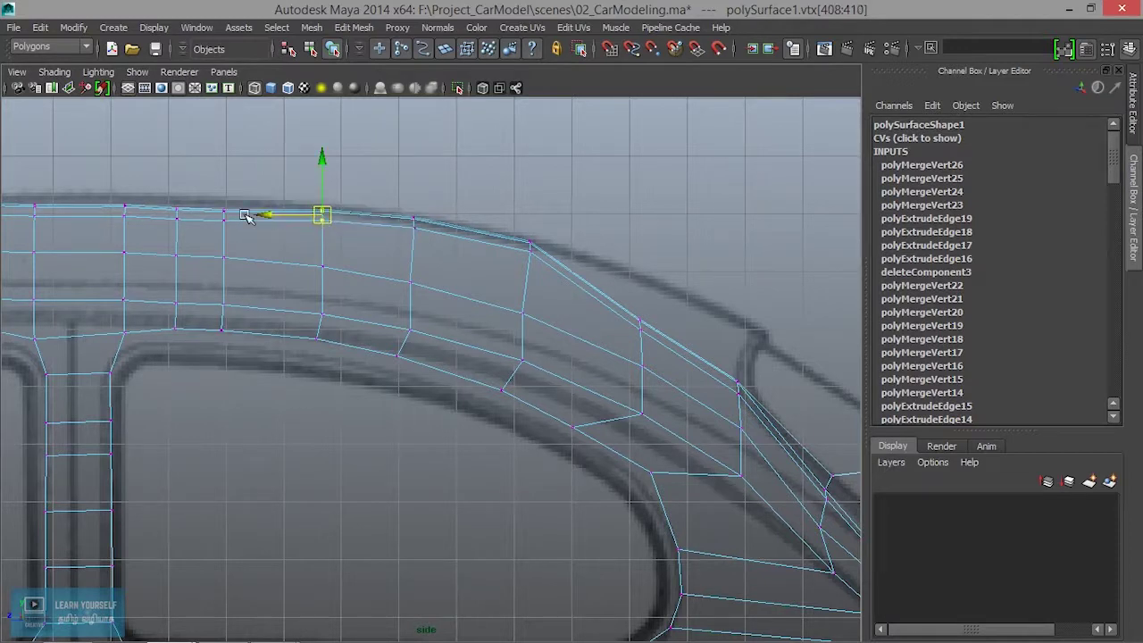
mouse_move(199, 195)
mouse_down()
mouse_move(229, 229)
mouse_move(225, 220)
mouse_up()
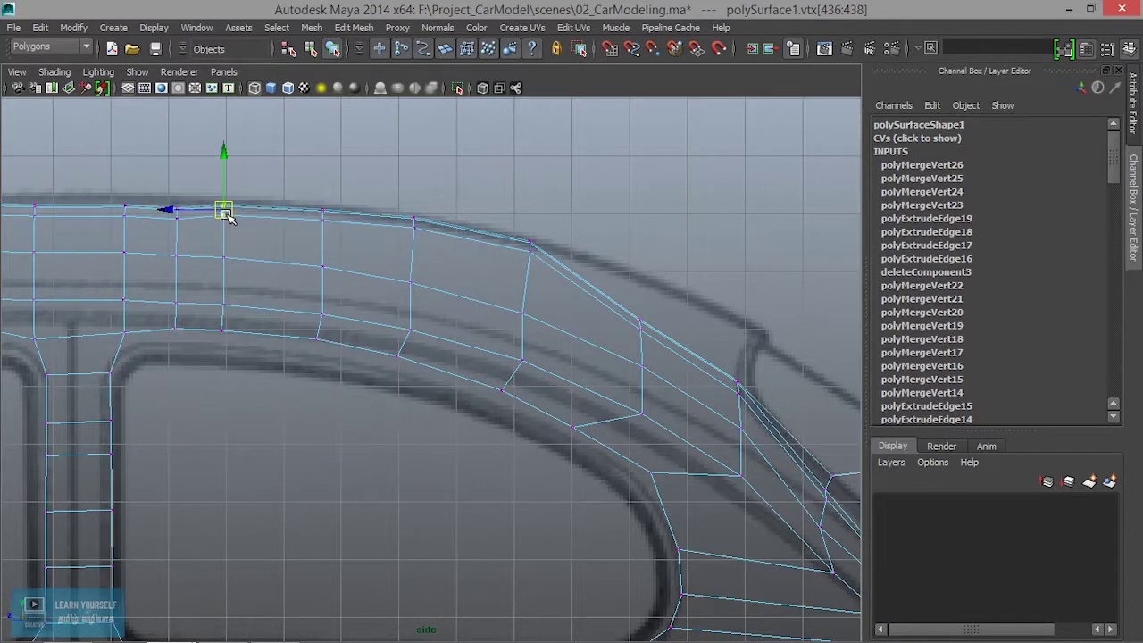
mouse_move(278, 259)
alt+middle_down()
mouse_move(470, 331)
mouse_move(625, 359)
alt+middle_up()
- Reframe on the front roof corner and lower its vertices onto the blueprint line
mouse_move(457, 280)
mouse_down()
mouse_move(509, 323)
mouse_move(493, 296)
mouse_up()
scroll(401, 337, down, 2)
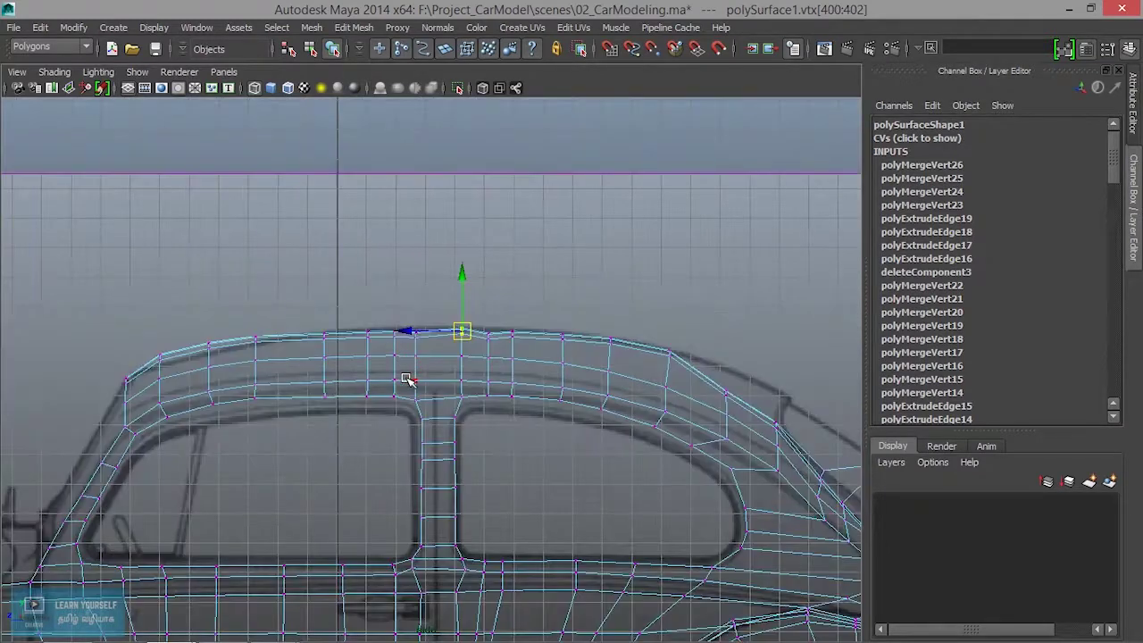
alt+middle_drag(408, 377, 633, 353)
scroll(421, 365, up, 2)
scroll(580, 388, up, 2)
alt+middle_drag(579, 387, 419, 258)
mouse_move(419, 259)
mouse_down()
mouse_move(491, 296)
mouse_move(467, 294)
mouse_up()
click(593, 239)
drag(593, 241, 598, 265)
- Work along the roof, nudging each roof-edge vertex onto the curved roof line
alt+middle_drag(598, 265, 361, 335)
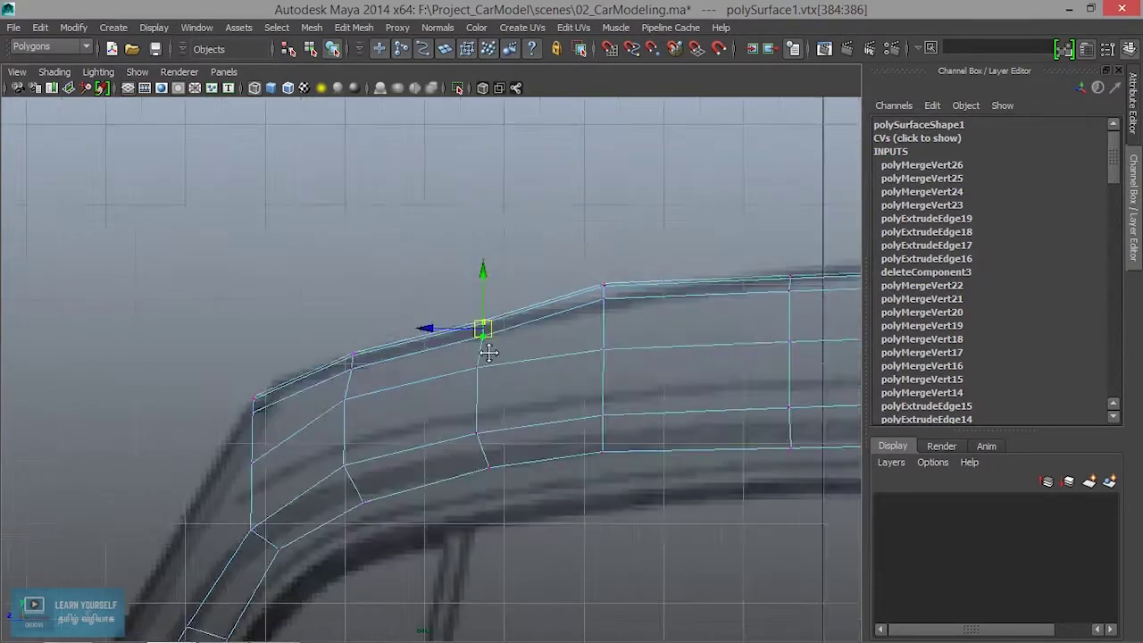
click(481, 291)
drag(481, 293, 483, 311)
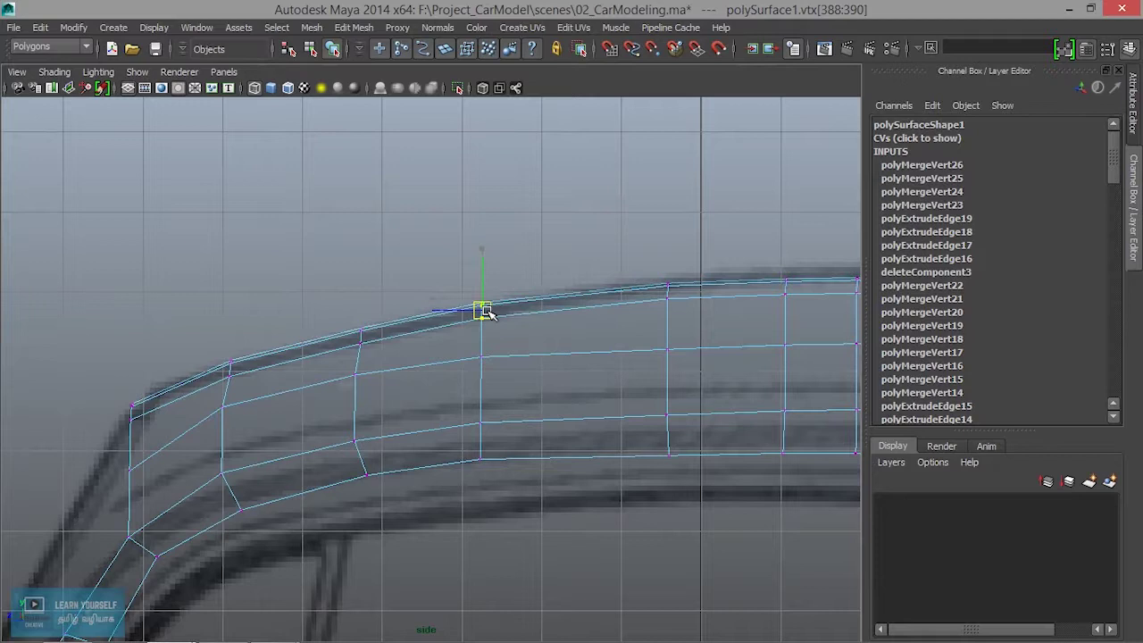
alt+middle_drag(486, 313, 459, 355)
click(408, 306)
drag(409, 307, 413, 308)
alt+middle_drag(413, 308, 335, 332)
click(376, 325)
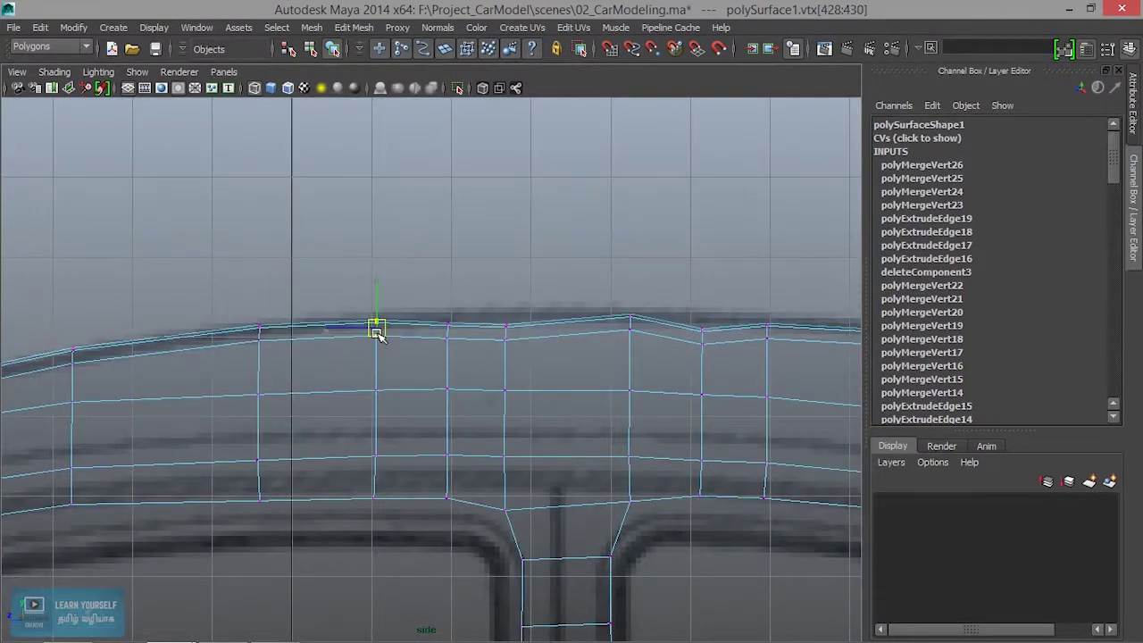
click(448, 323)
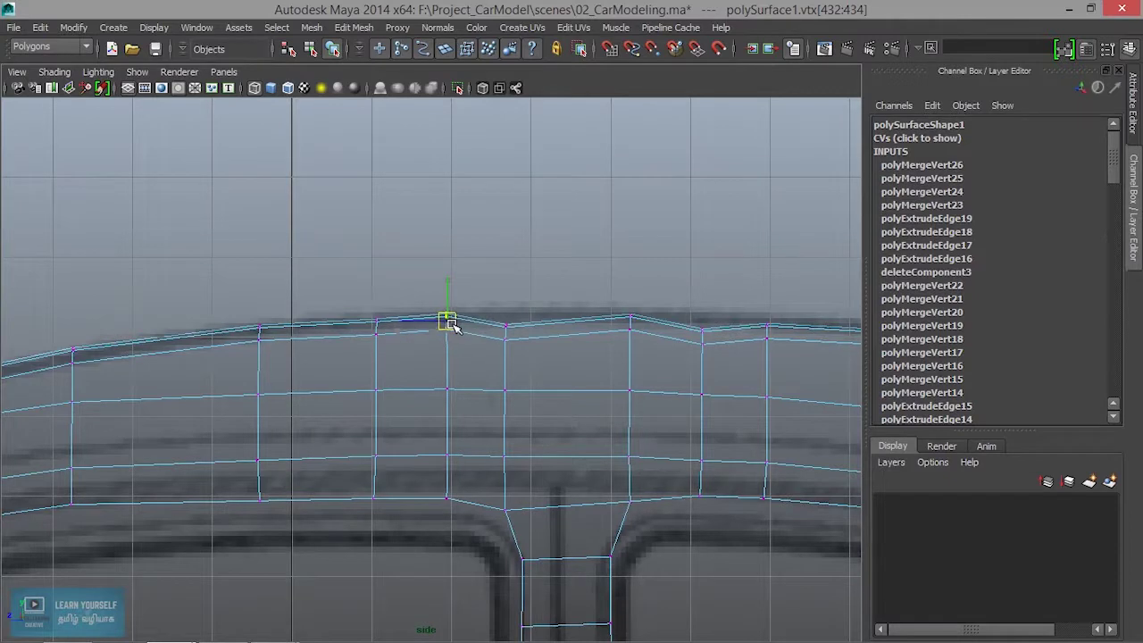
click(505, 327)
drag(505, 291, 505, 282)
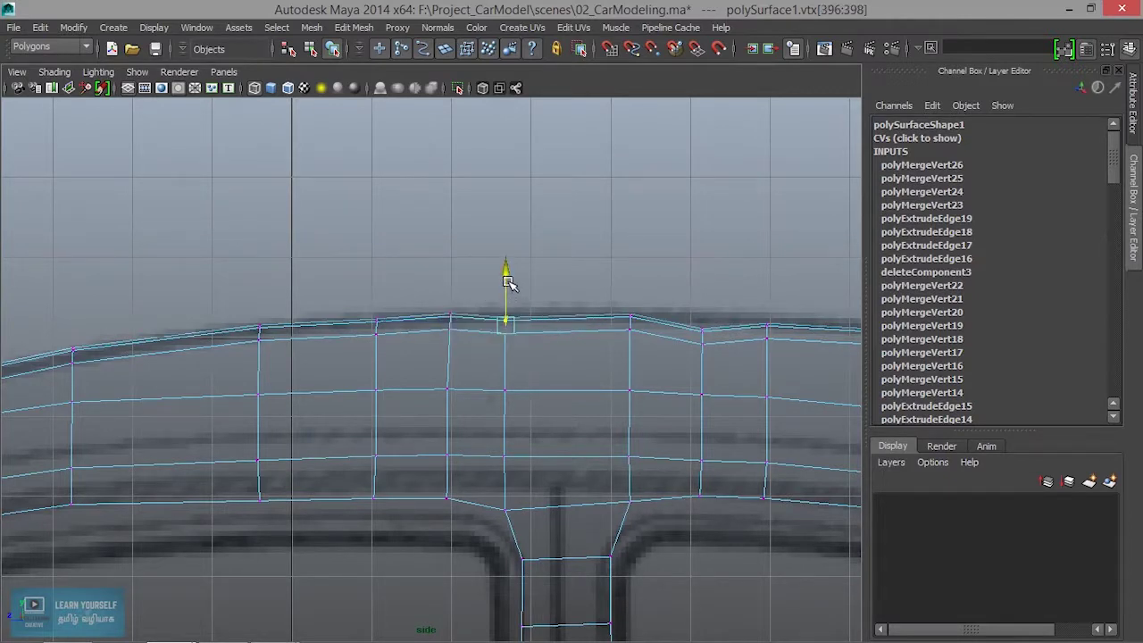
- Raise the vertex at the dip to smooth the roofline, then view the rear from above
alt+middle_drag(559, 355, 253, 355)
mouse_move(304, 335)
mouse_down()
mouse_move(344, 277)
mouse_move(324, 262)
mouse_up()
click(396, 328)
drag(395, 329, 397, 320)
alt+middle_drag(437, 379, 246, 374)
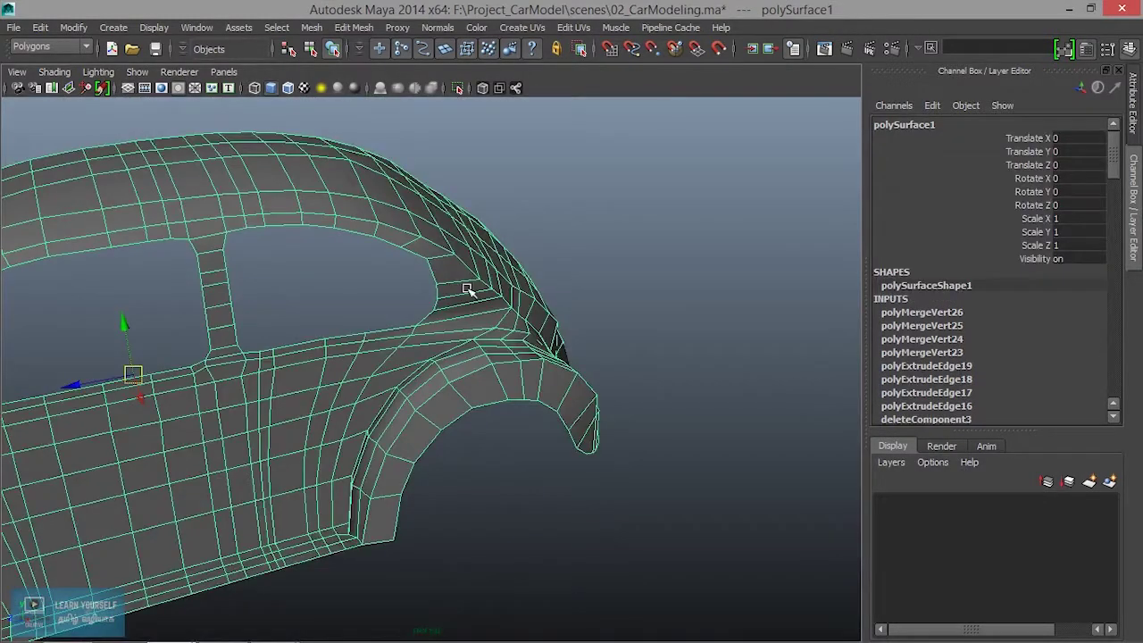
mouse_move(466, 289)
alt+mouse_down()
mouse_move(408, 301)
mouse_move(396, 280)
mouse_move(319, 380)
mouse_move(403, 375)
mouse_move(492, 339)
mouse_move(447, 372)
mouse_move(392, 386)
mouse_move(581, 388)
mouse_move(438, 420)
mouse_move(616, 349)
alt+mouse_up()
mouse_move(615, 349)
alt+right_down()
mouse_move(399, 360)
mouse_move(602, 436)
alt+right_up()
mouse_move(602, 437)
alt+mouse_down()
mouse_move(271, 408)
mouse_move(283, 514)
alt+mouse_up()
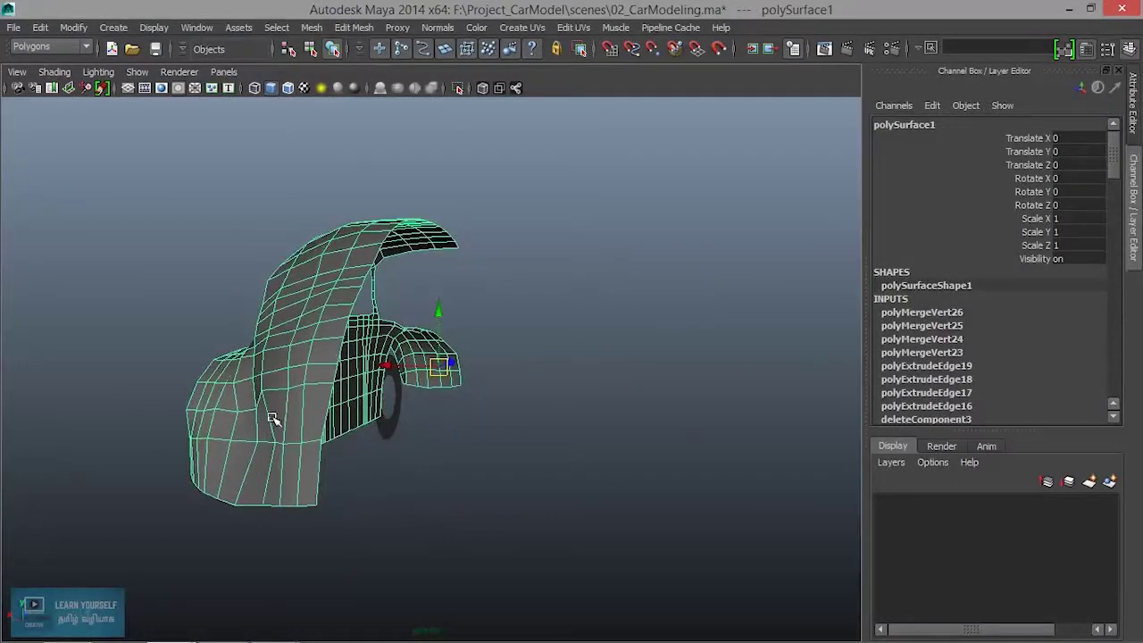
mouse_move(270, 371)
alt+mouse_down()
mouse_move(429, 417)
mouse_move(500, 408)
mouse_move(562, 367)
alt+mouse_up()
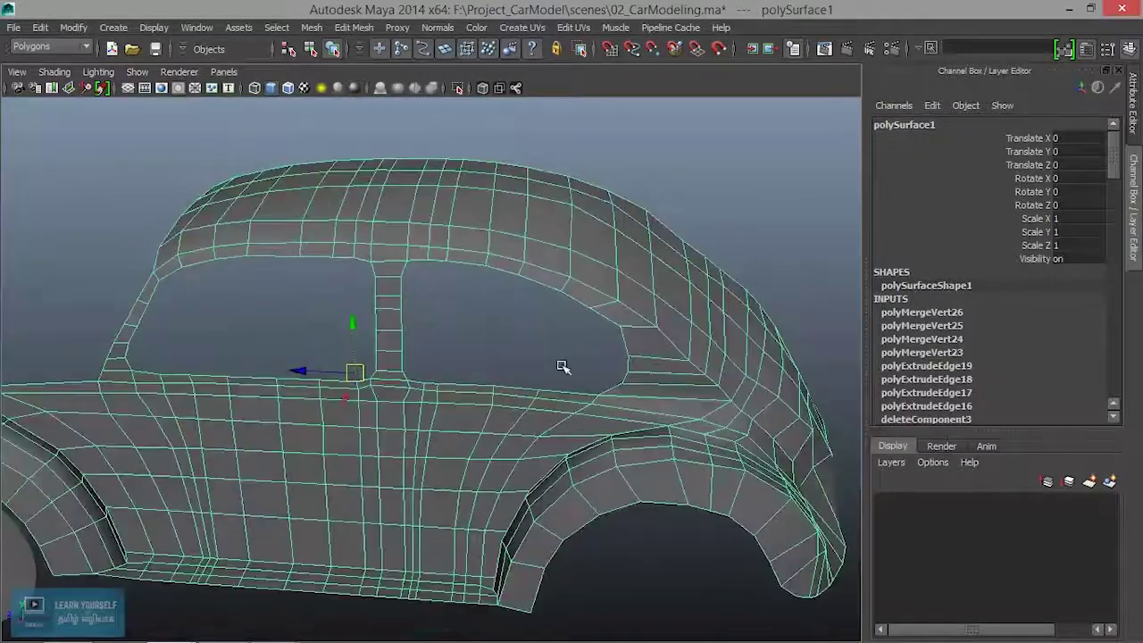
mouse_move(301, 416)
alt+mouse_down()
mouse_move(607, 477)
mouse_move(544, 472)
mouse_move(580, 462)
alt+mouse_up()
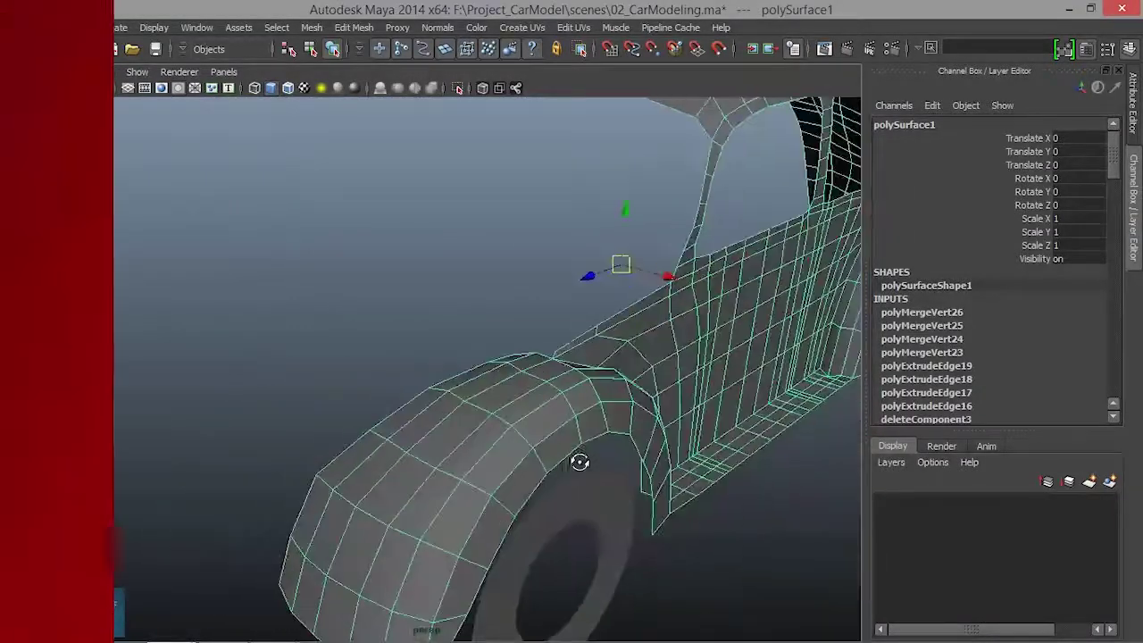